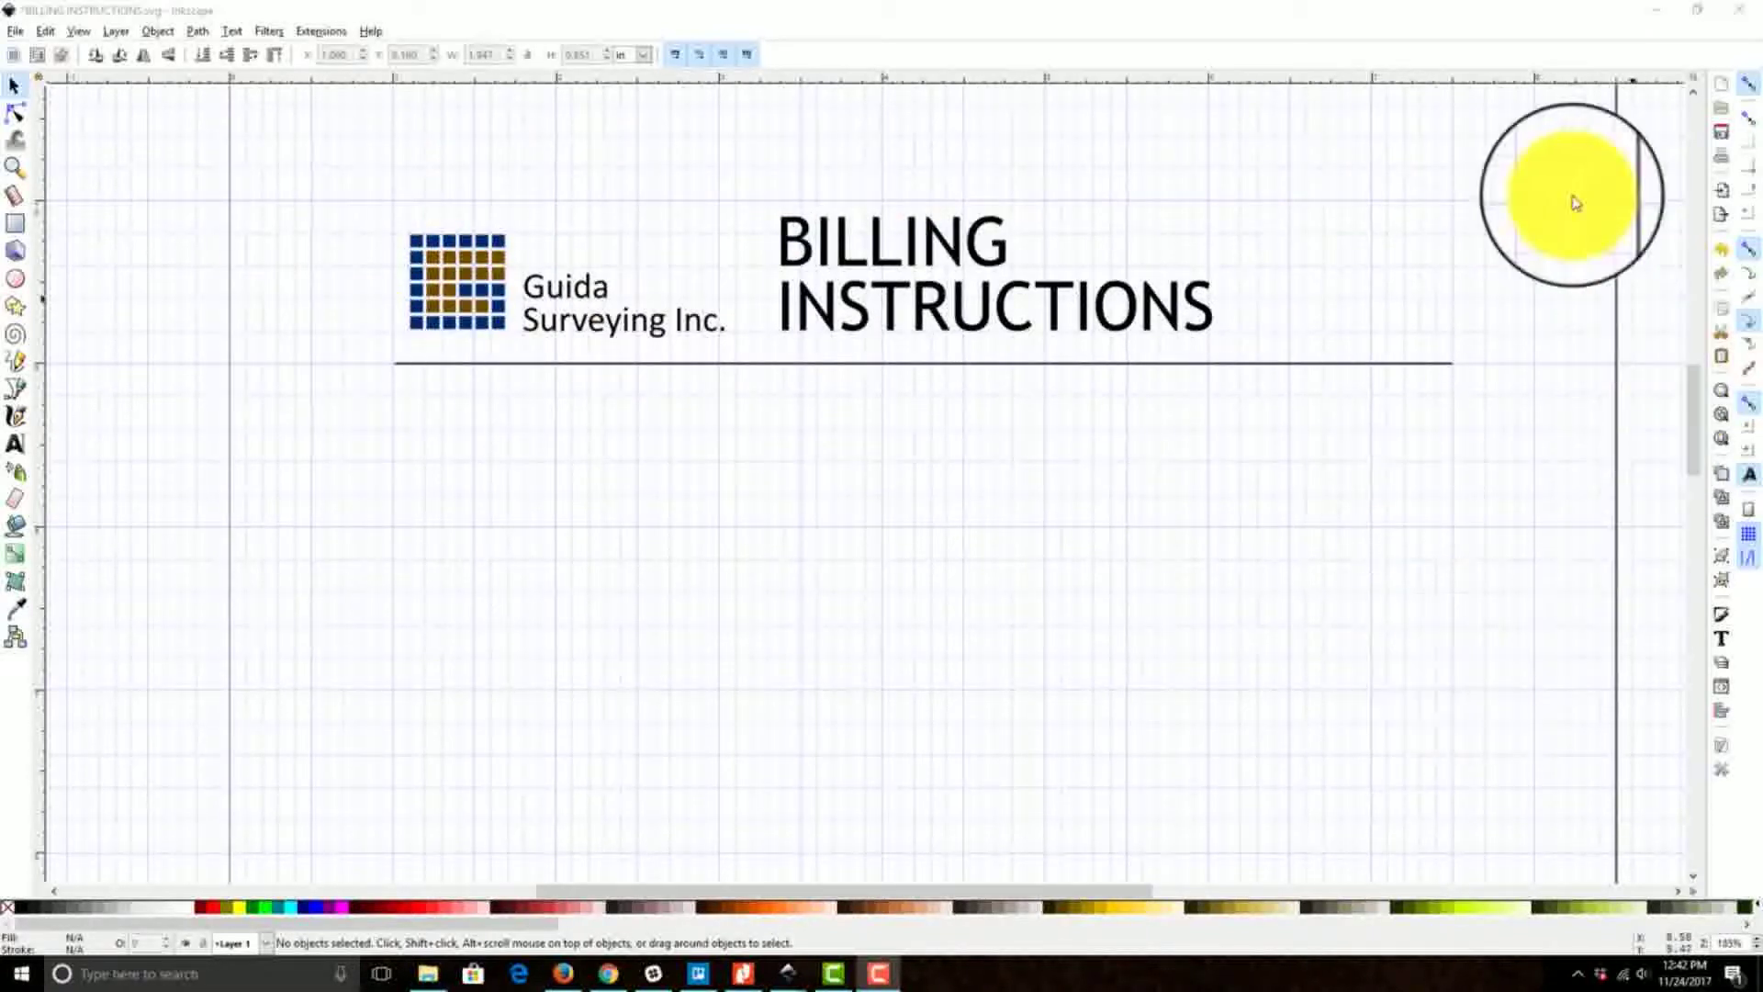
# Step: Snap the left end node of the header line to the grid intersection so the line starts at X 1.000 in
pyautogui.scroll(1, 1664, 431)
pyautogui.click(1721, 438)
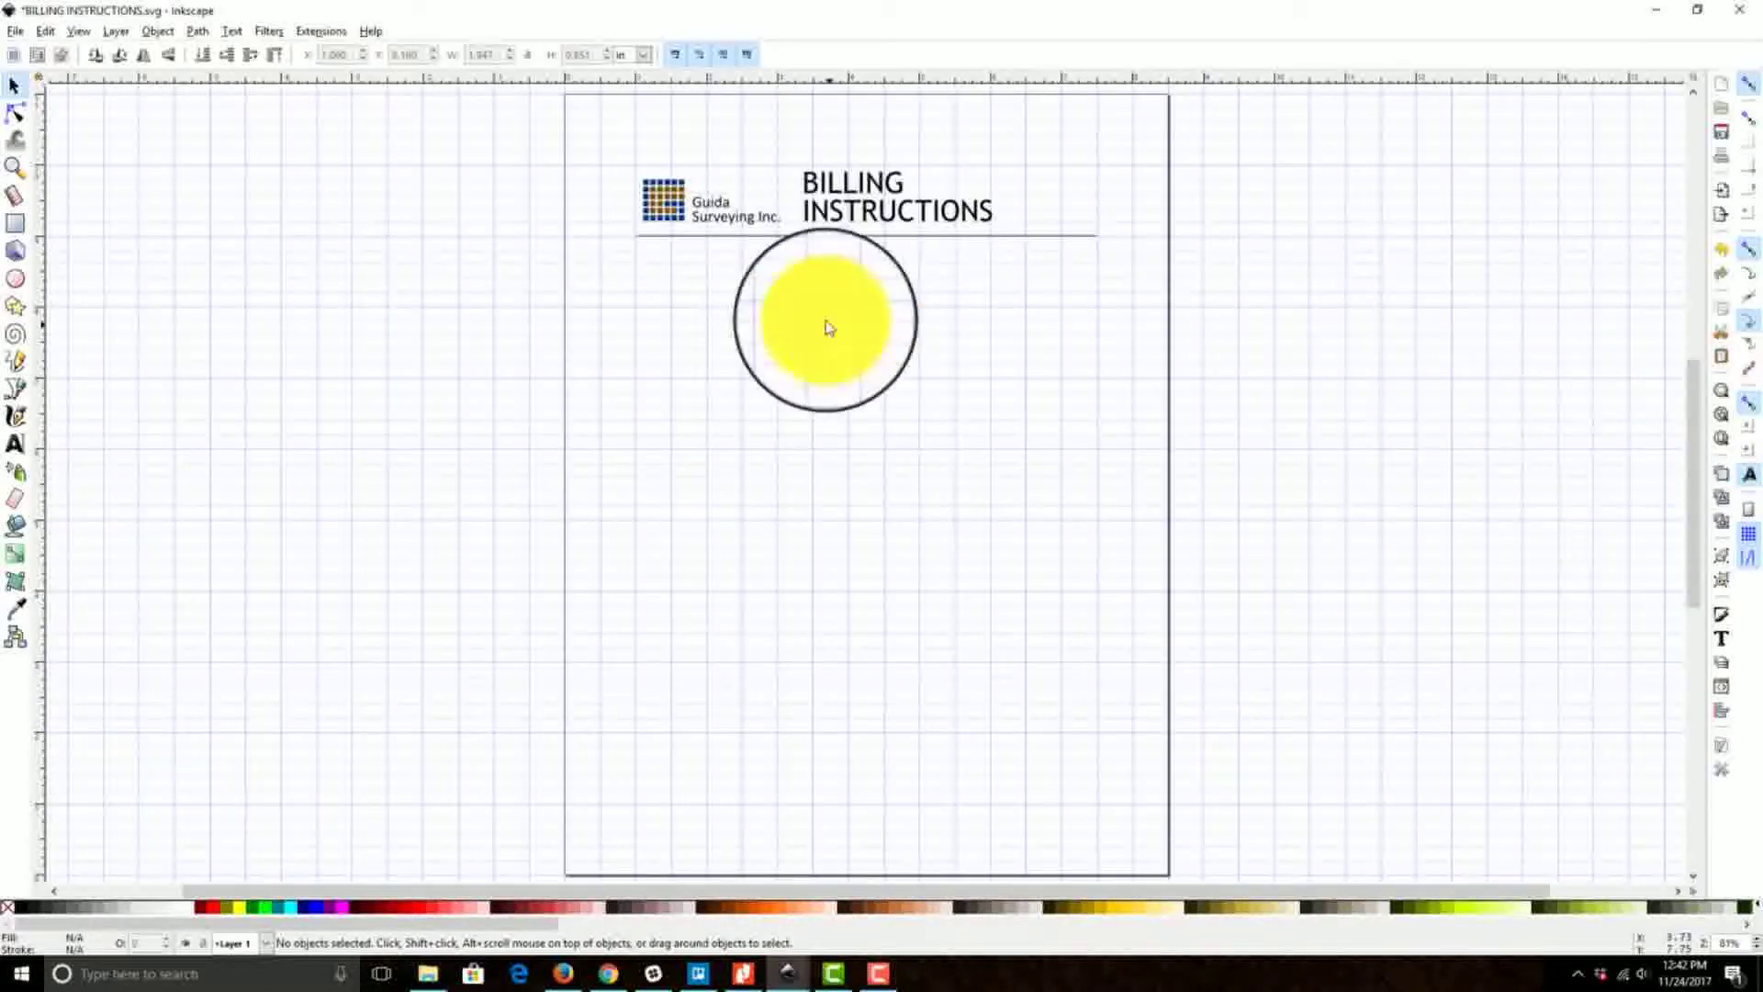
pyautogui.click(13, 170)
pyautogui.moveTo(598, 150); pyautogui.dragTo(1253, 347)
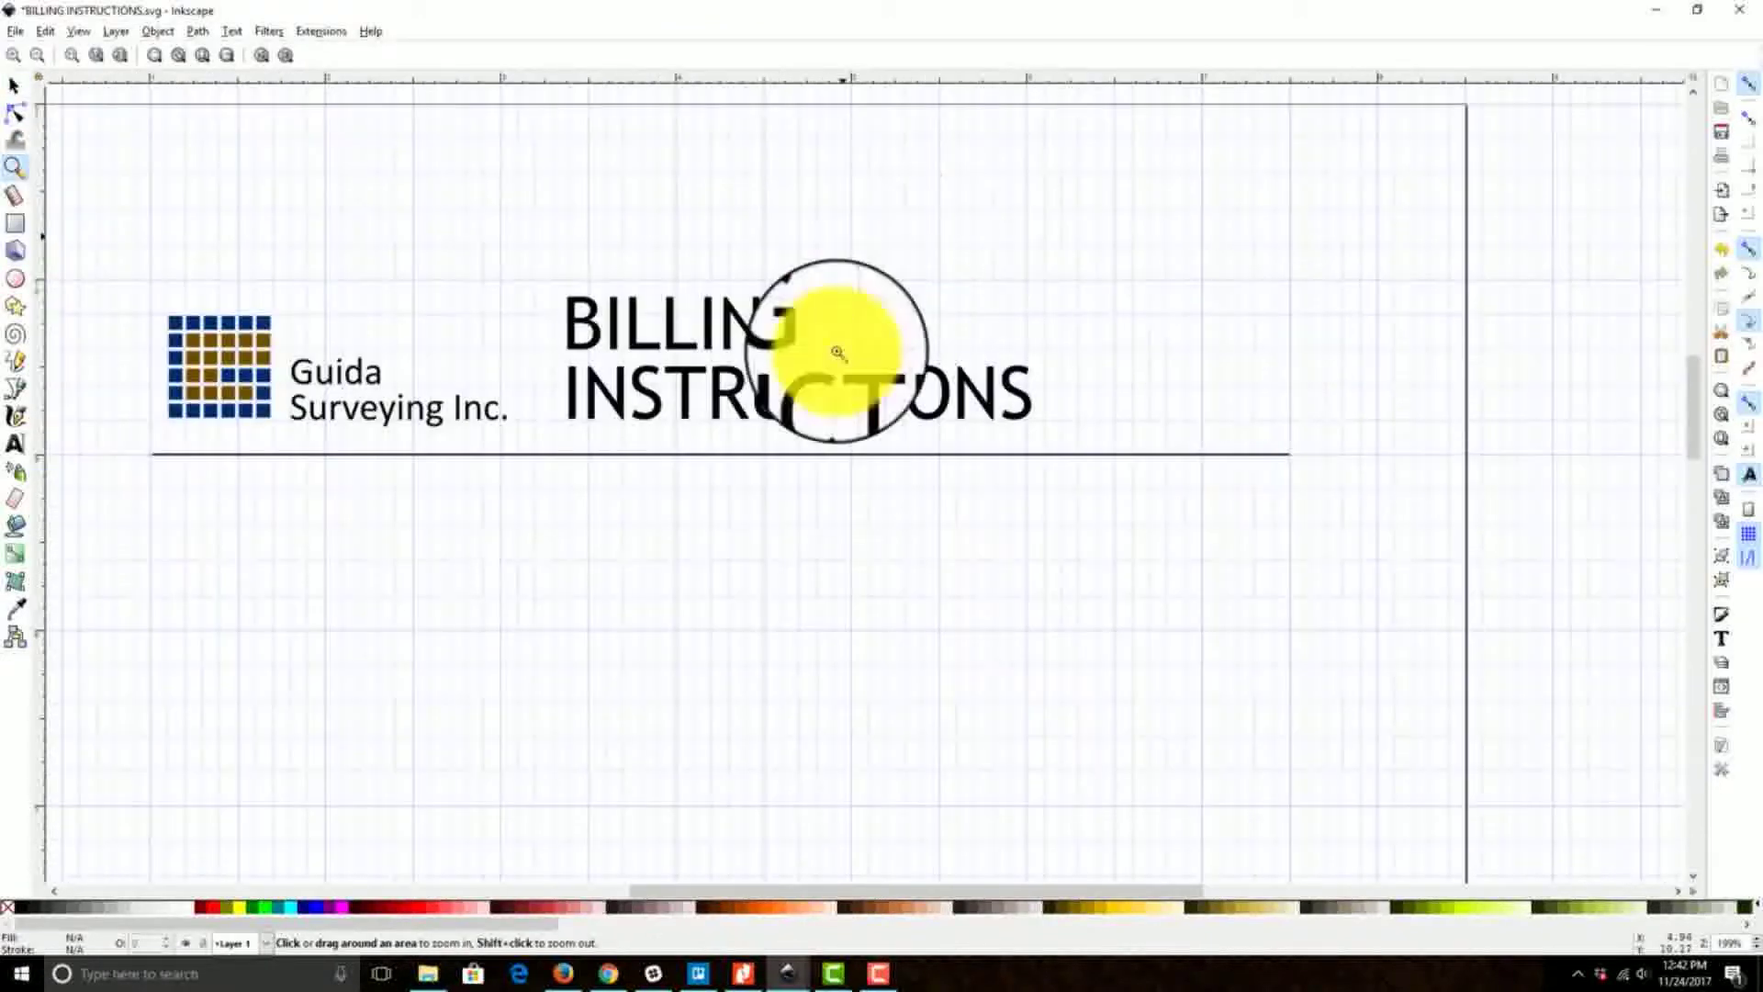
pyautogui.scroll(-1, 239, 395)
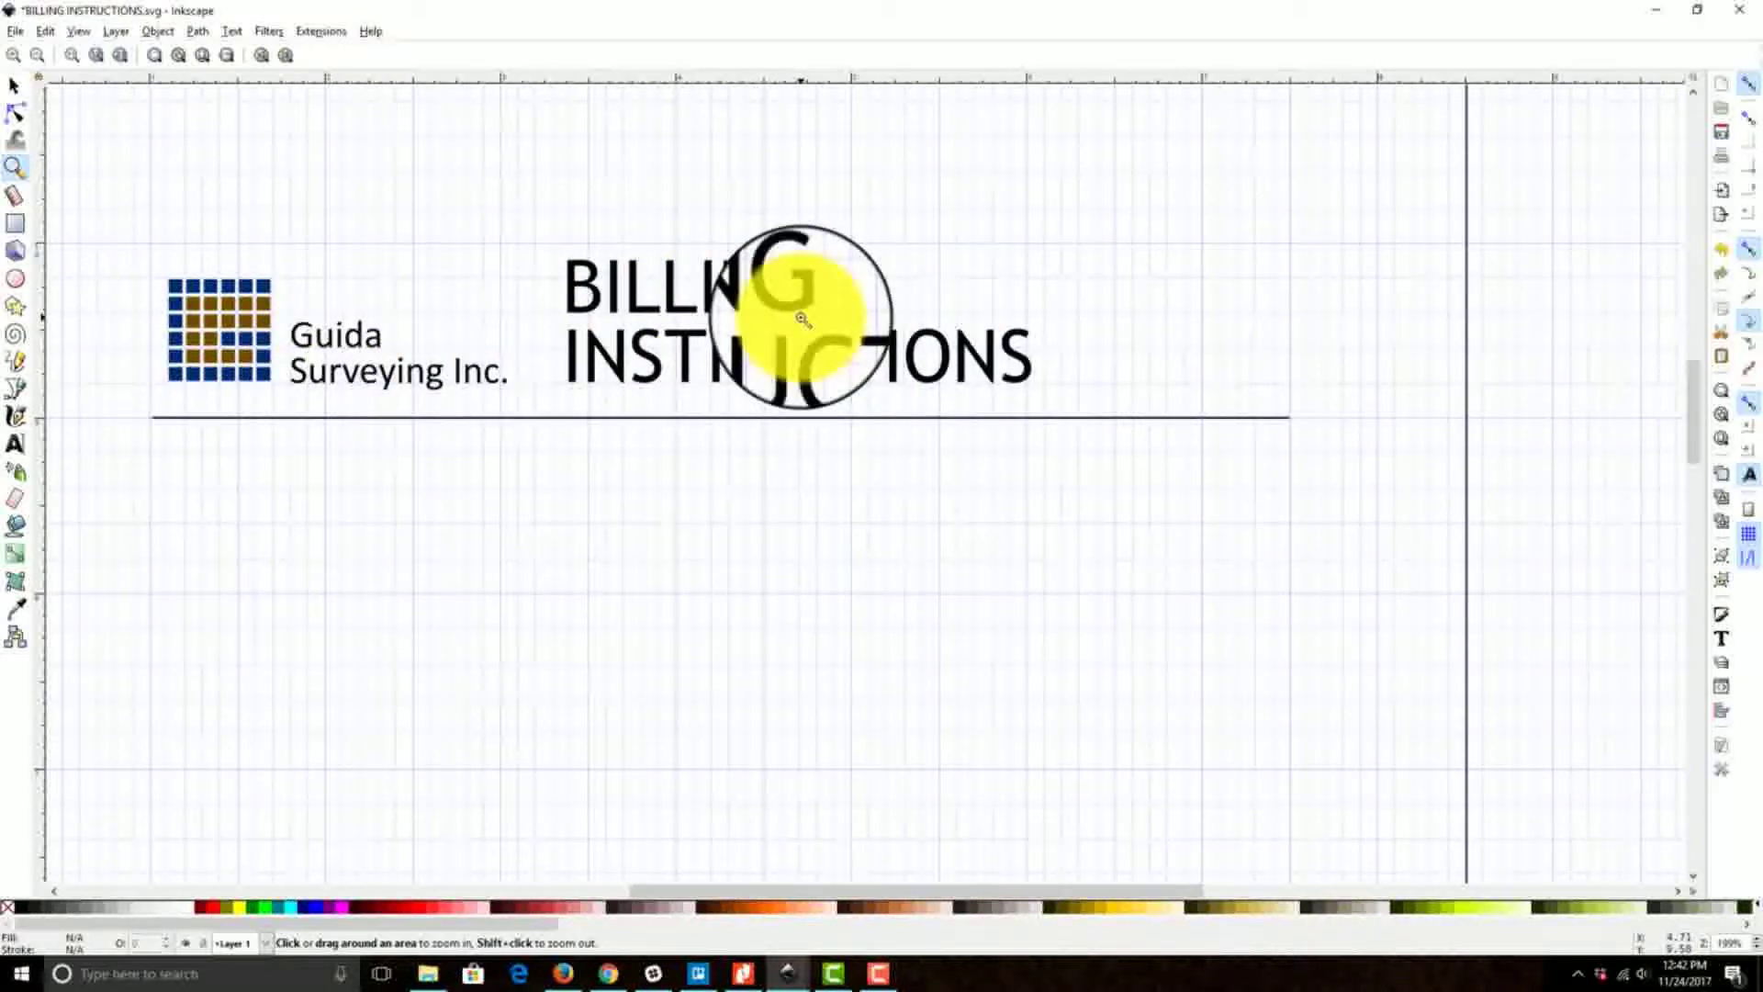
pyautogui.scroll(-2, 781, 404)
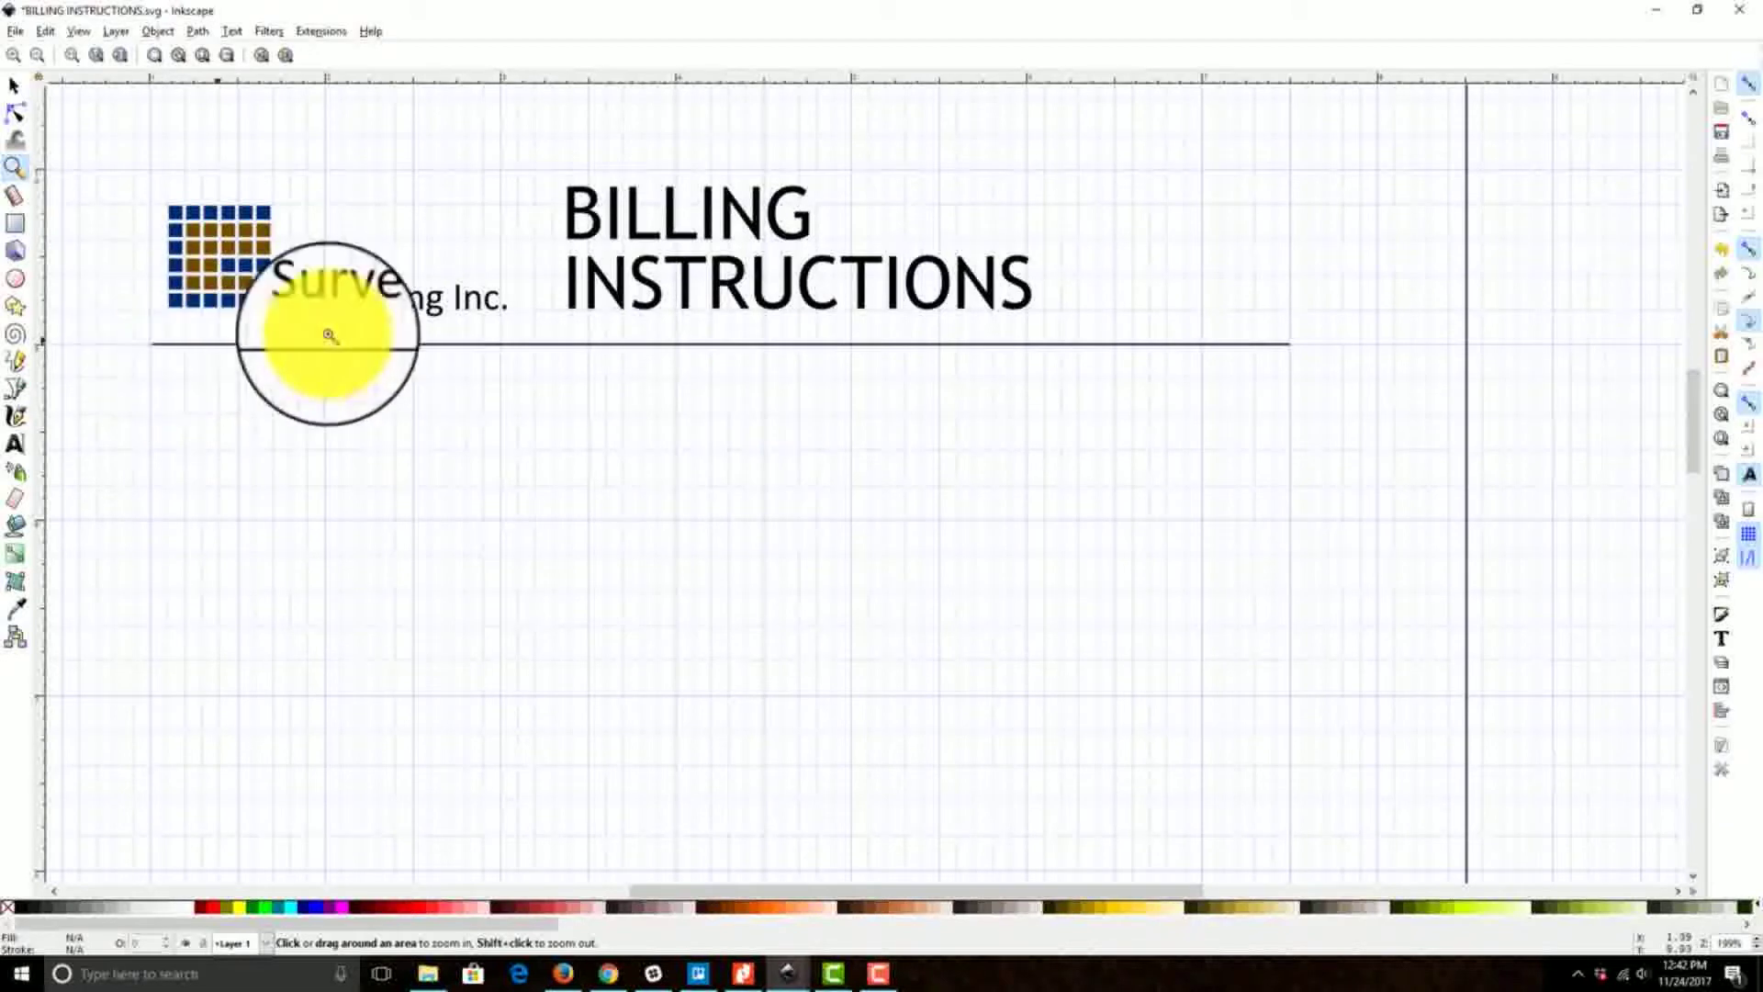
pyautogui.click(15, 112)
pyautogui.click(163, 347)
pyautogui.moveTo(154, 347); pyautogui.dragTo(147, 353)
pyautogui.click(15, 86)
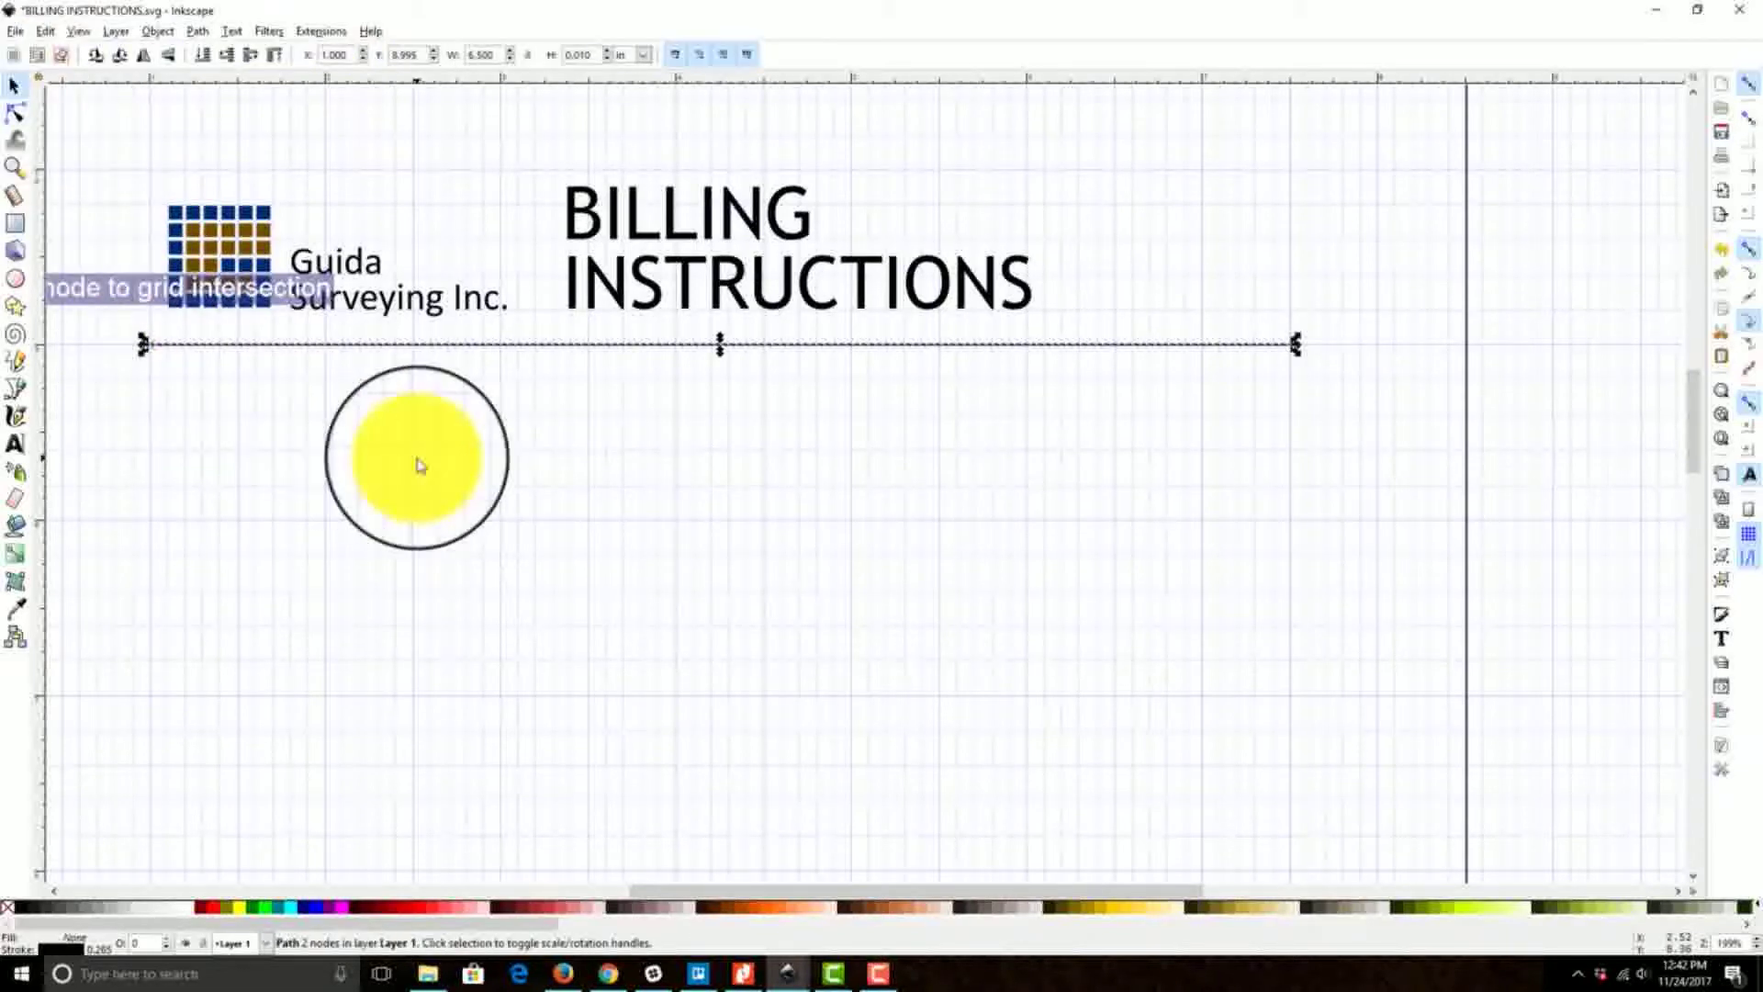
pyautogui.click(417, 461)
# Step: Move the "BILLING INSTRUCTIONS" title slightly to the right above the header line
pyautogui.scroll(-2, 424, 474)
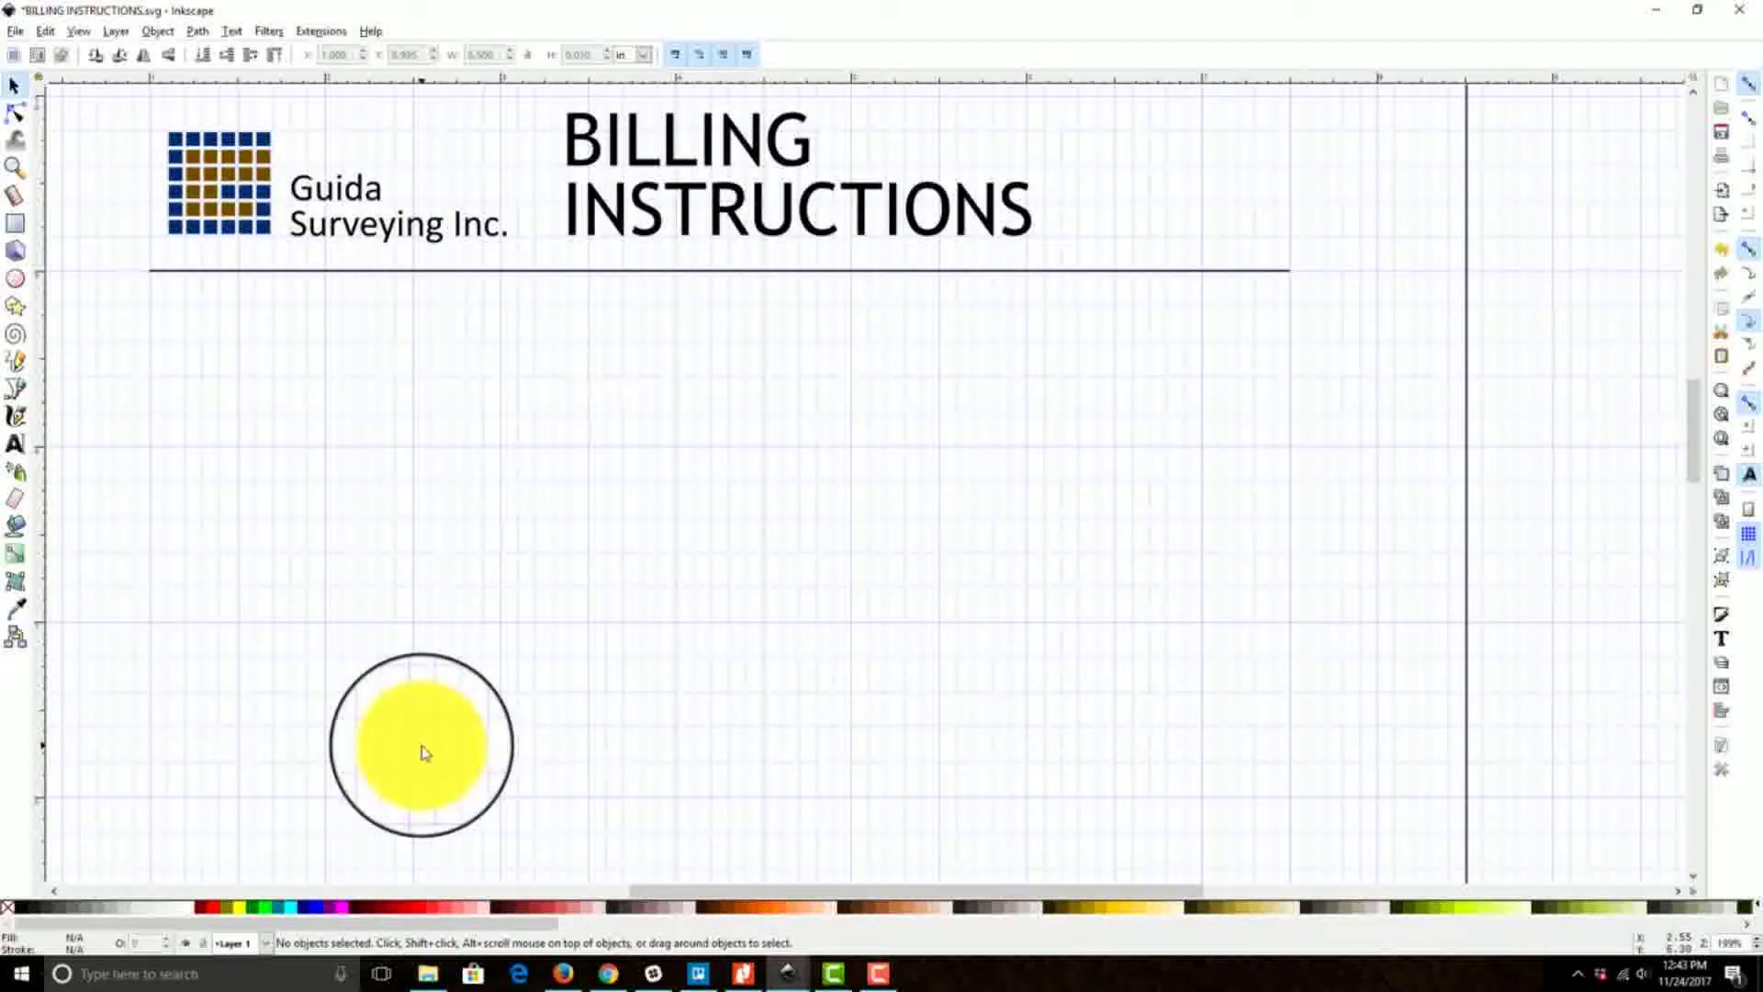
pyautogui.moveTo(404, 424); pyautogui.dragTo(624, 449)
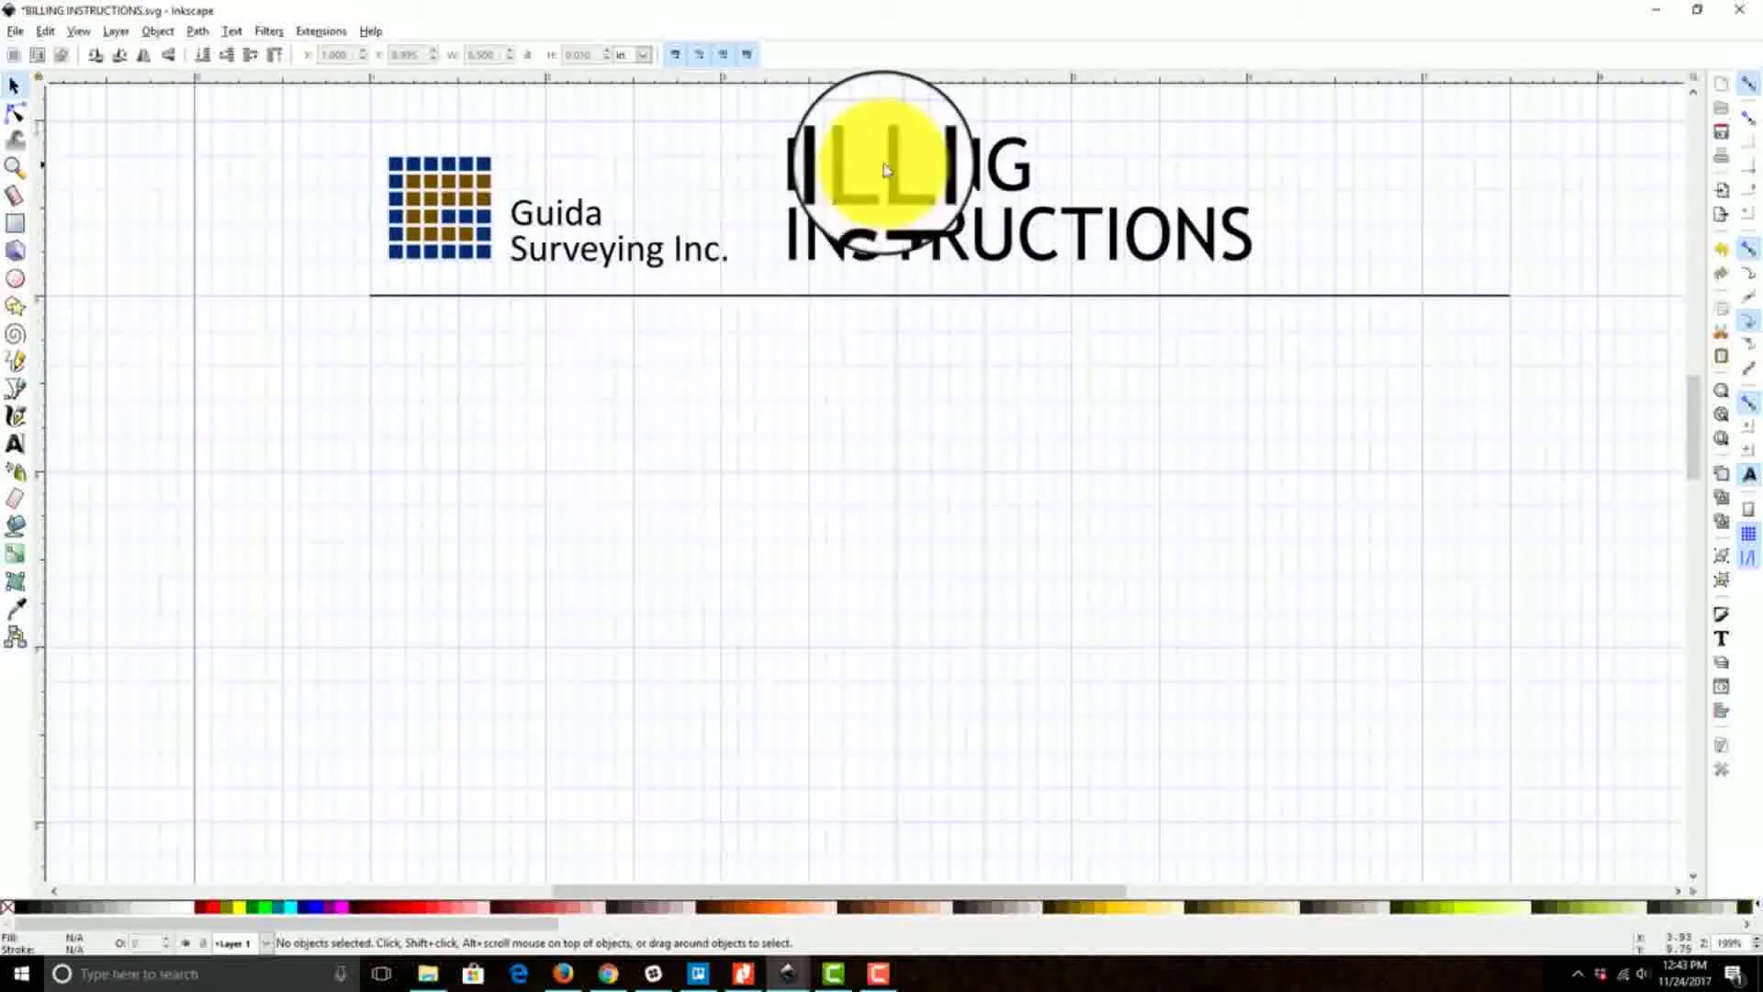
pyautogui.moveTo(813, 184); pyautogui.dragTo(830, 184)
pyautogui.click(846, 473)
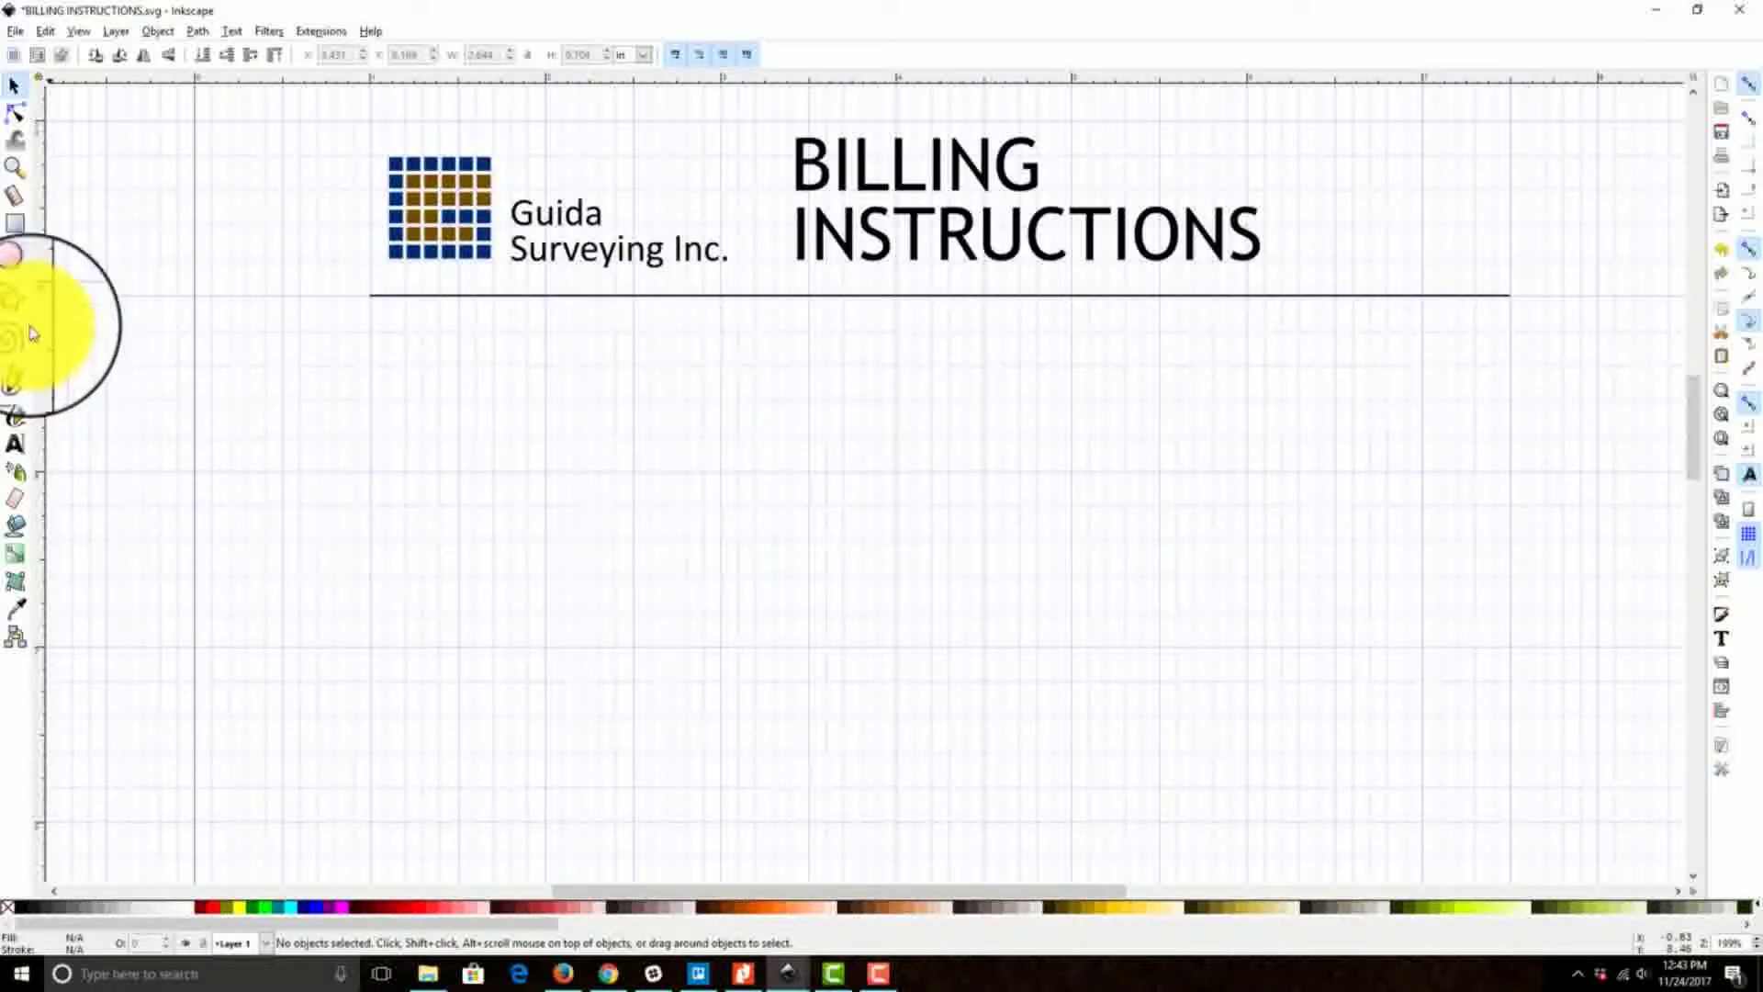
# Step: Create a flowed text frame about 5.5 in wide and 1 in high below the header line, containing "Job Name:"
pyautogui.click(14, 443)
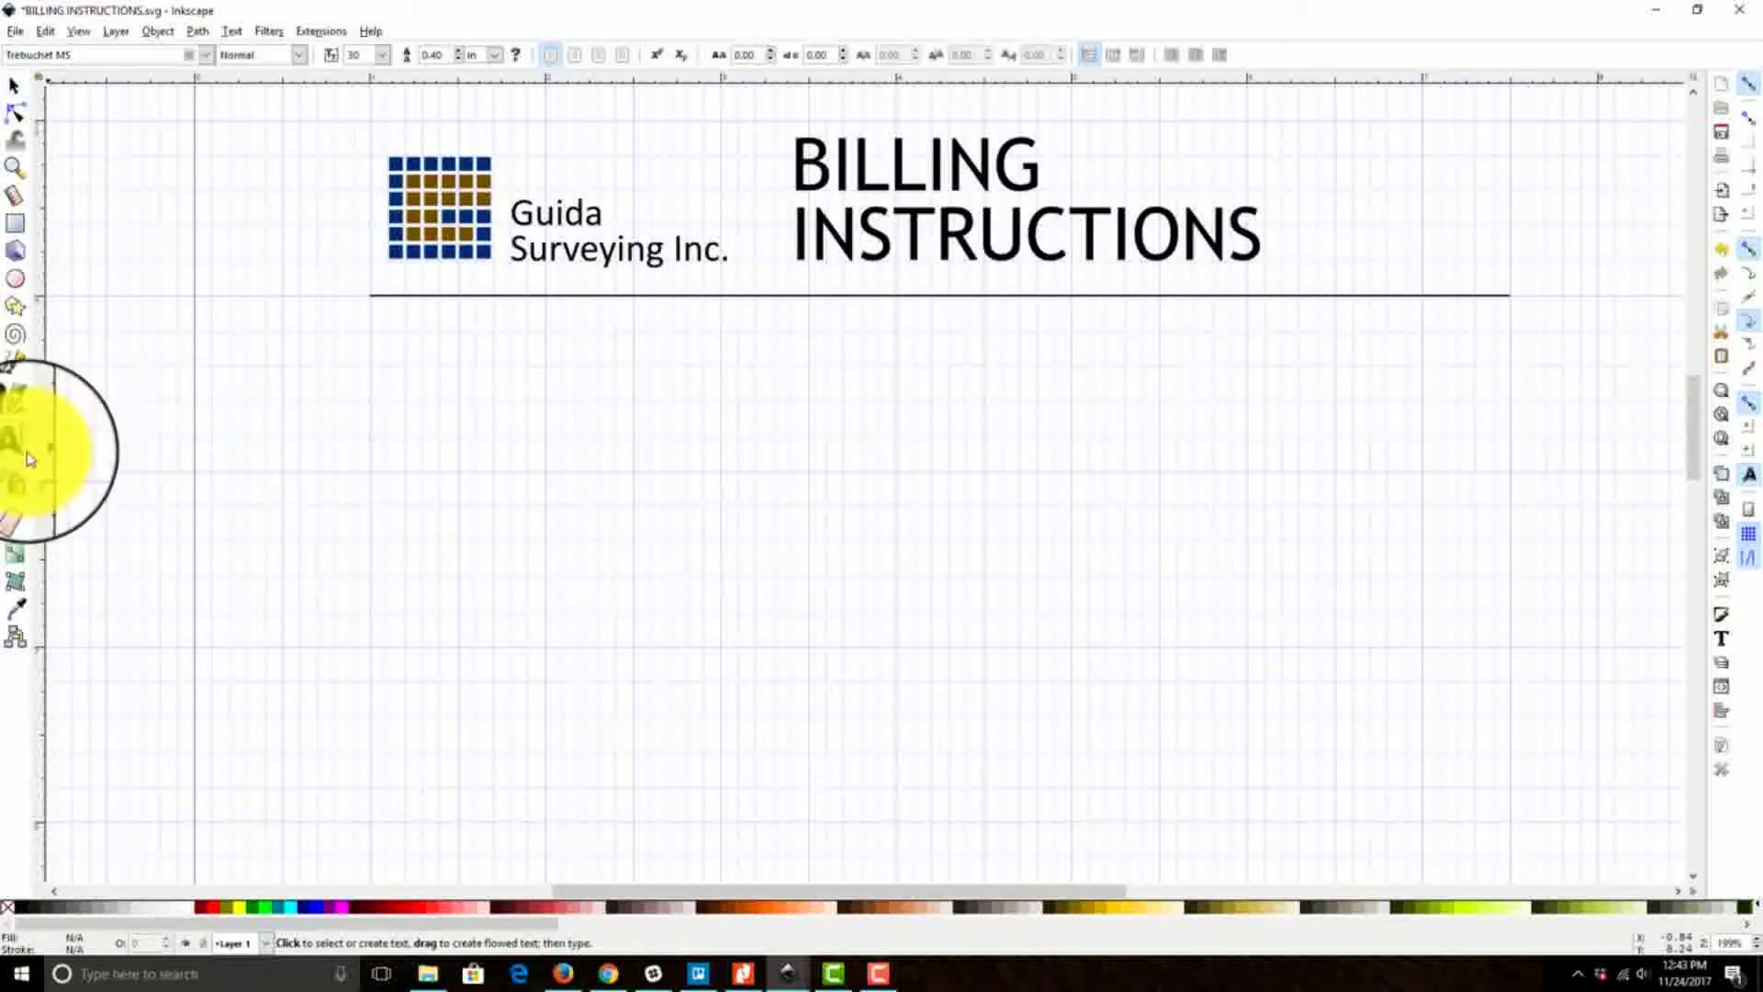
pyautogui.moveTo(368, 331); pyautogui.dragTo(1336, 505)
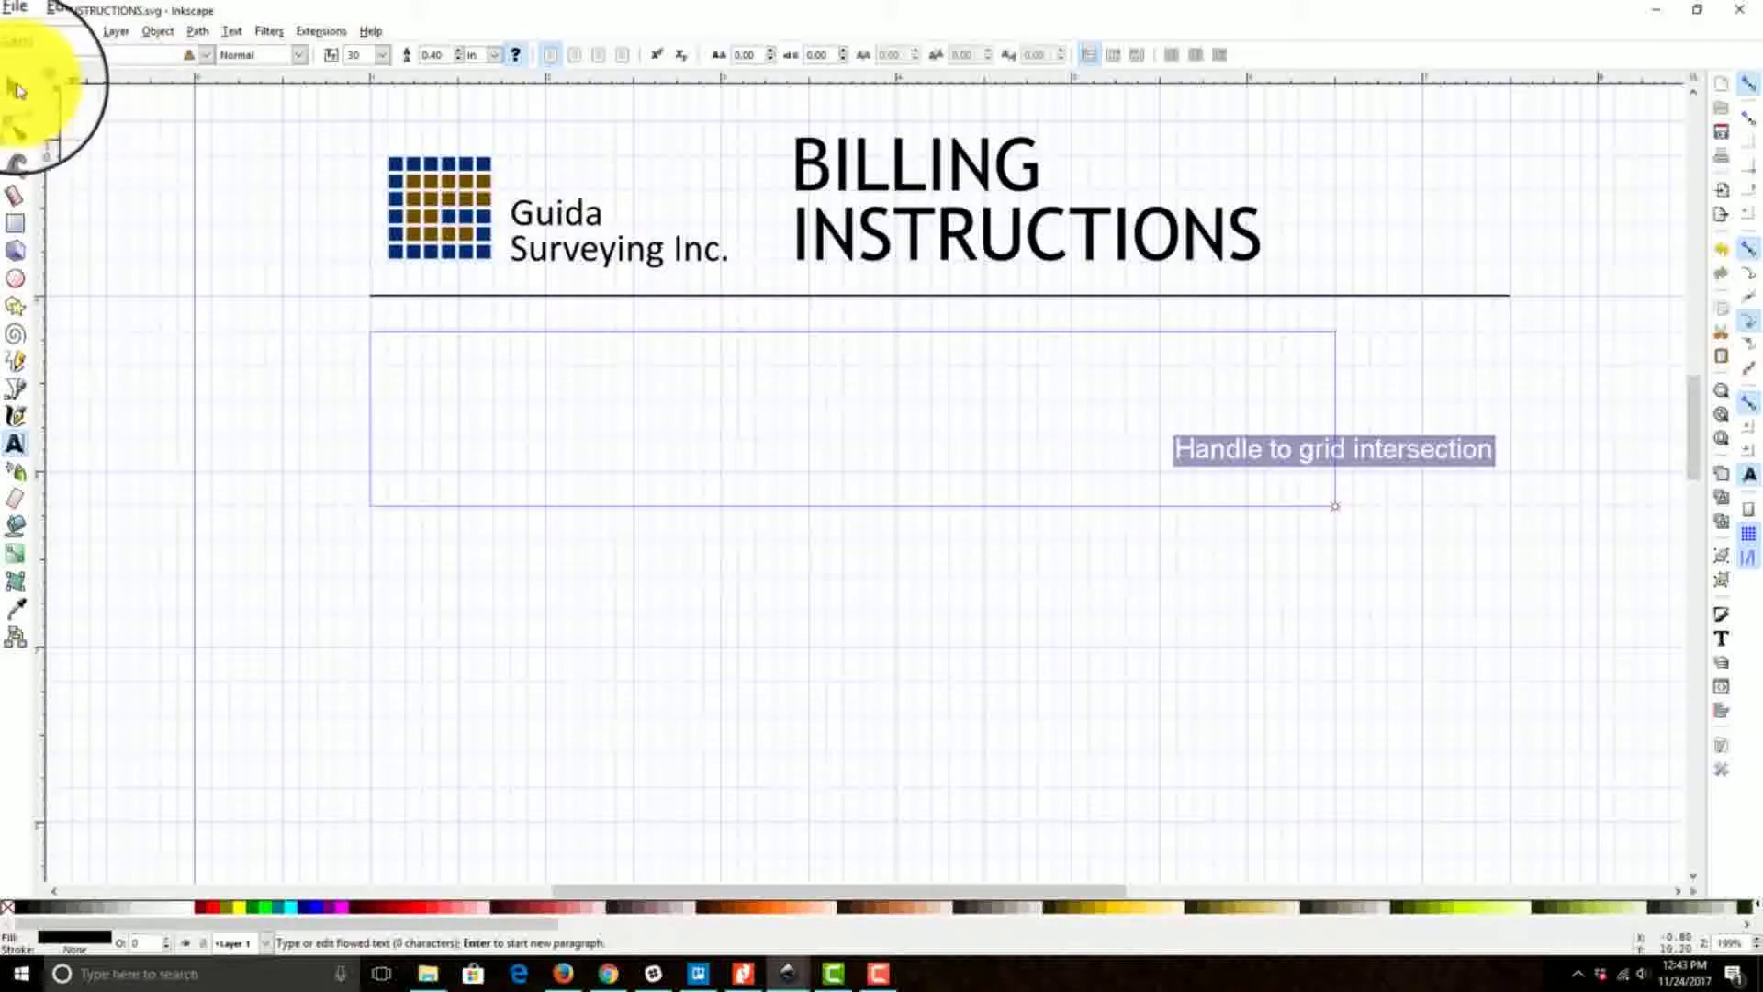
pyautogui.click(16, 87)
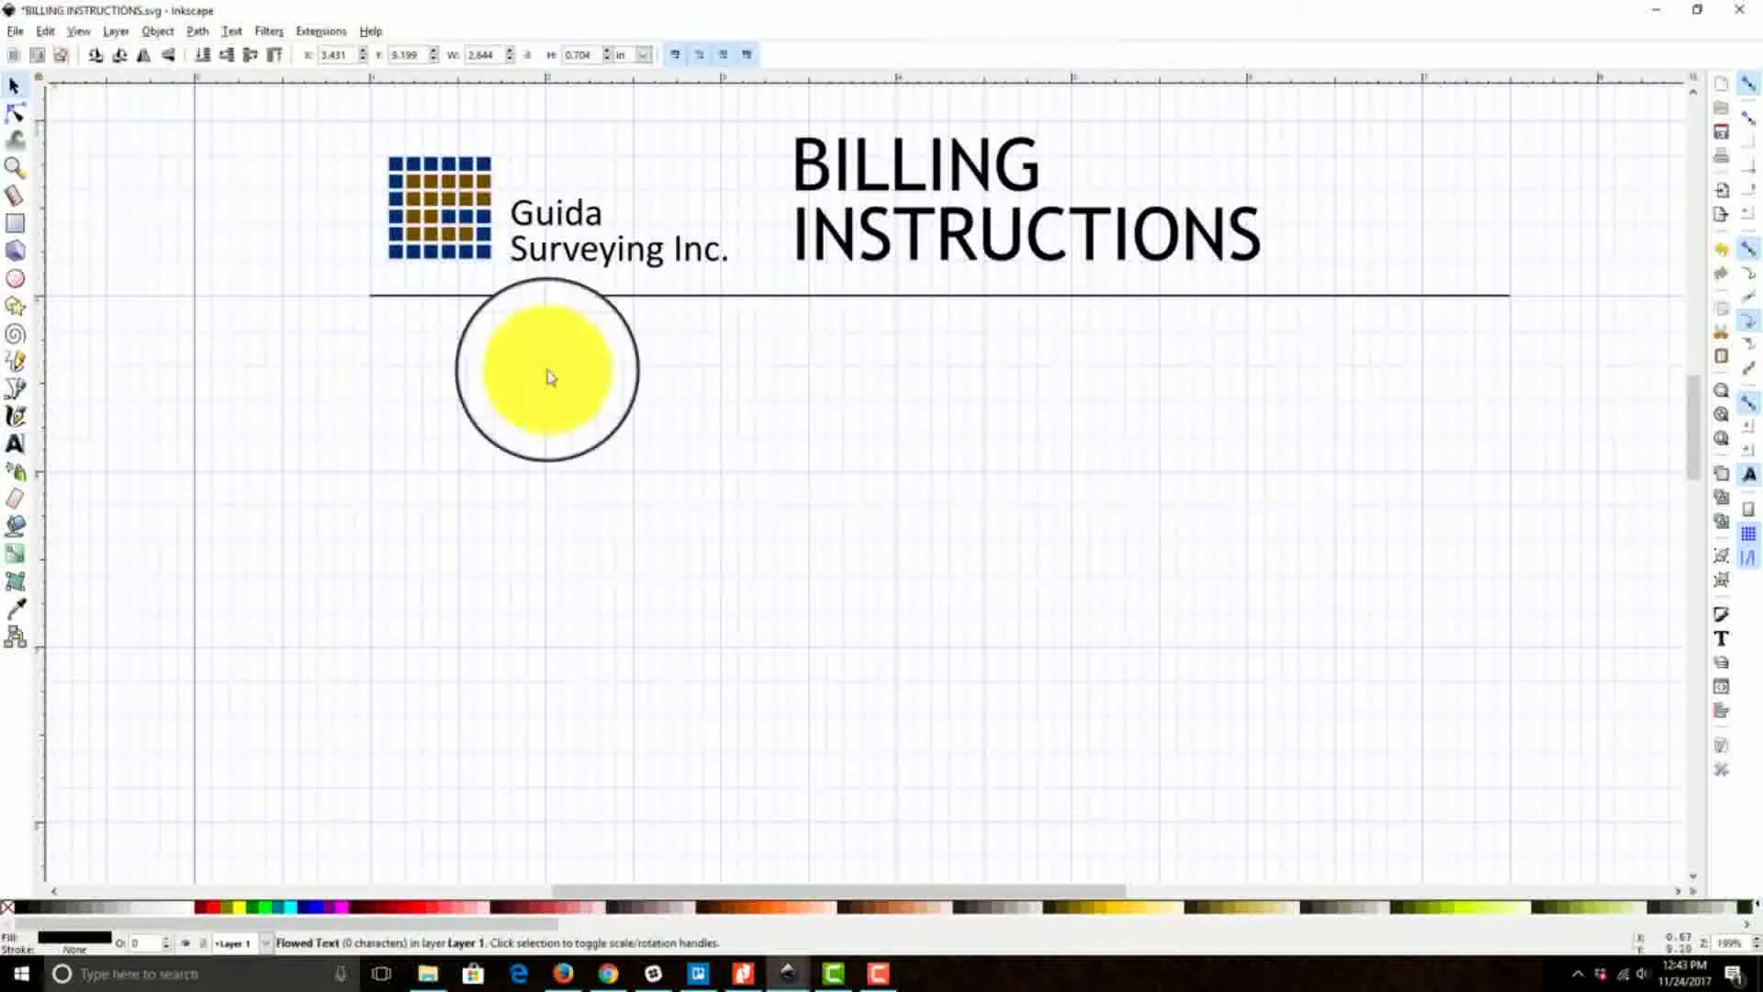
pyautogui.click(15, 444)
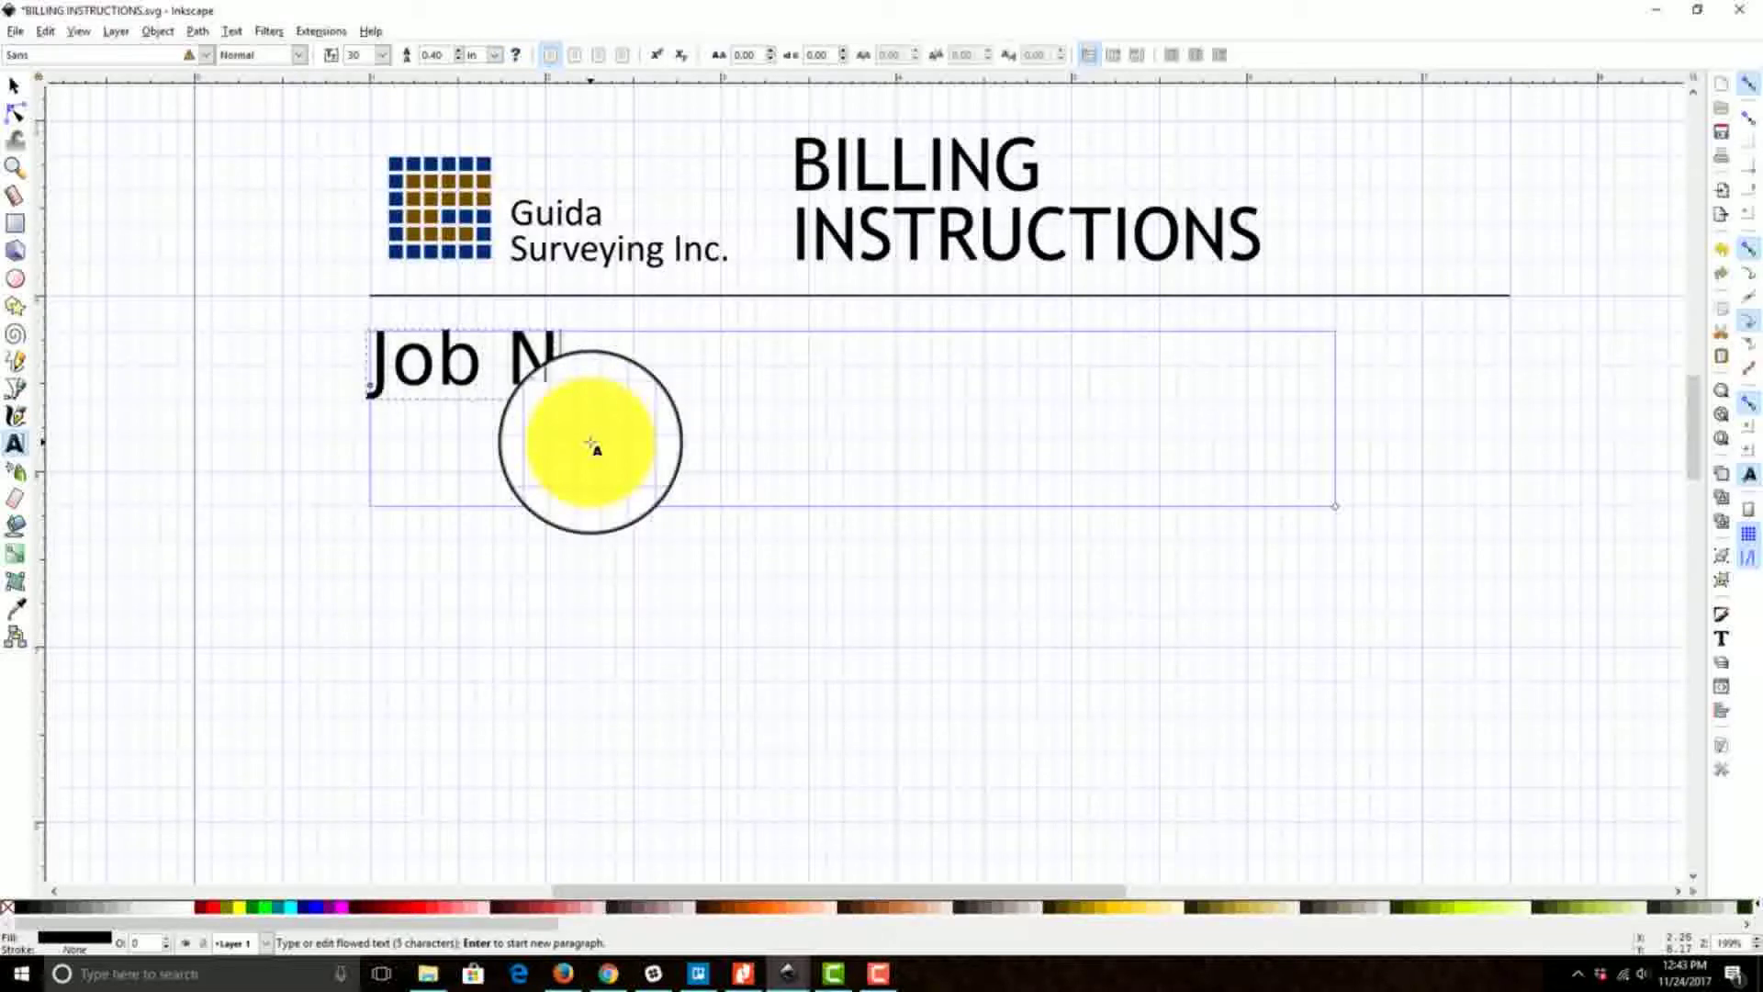
pyautogui.click(592, 446)
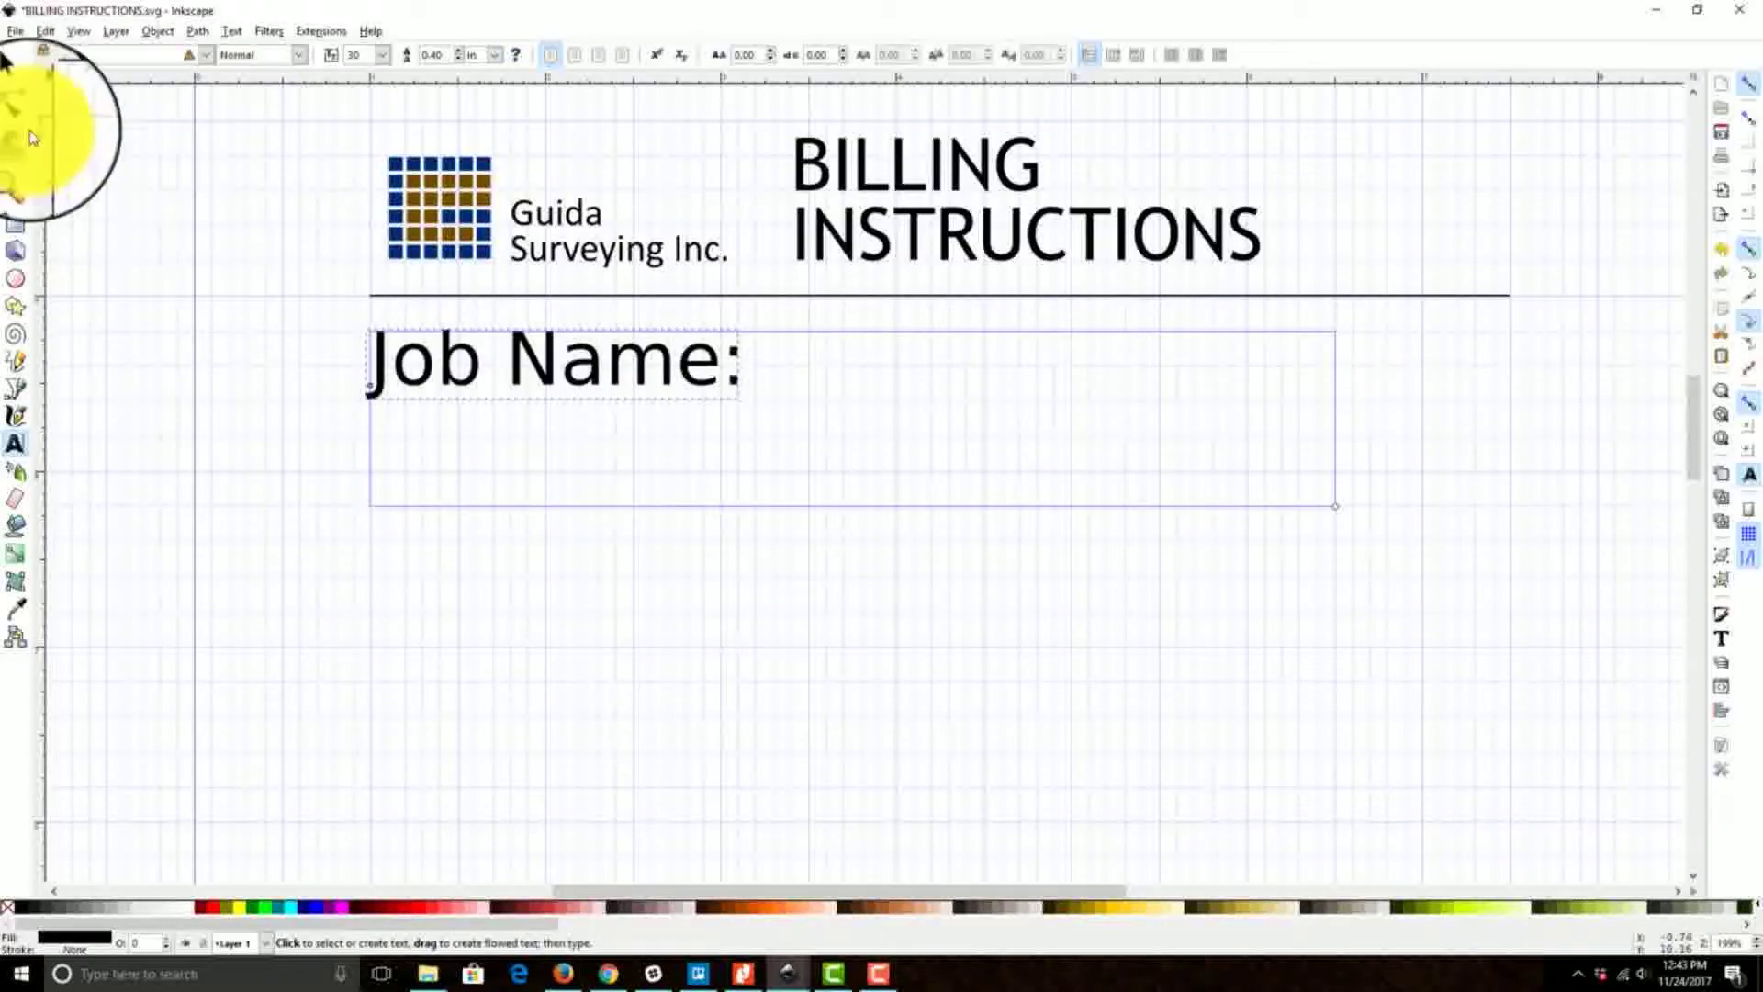
# Step: Format the "Job Name:" text in Calibri at font size 16
pyautogui.click(21, 94)
pyautogui.click(730, 358)
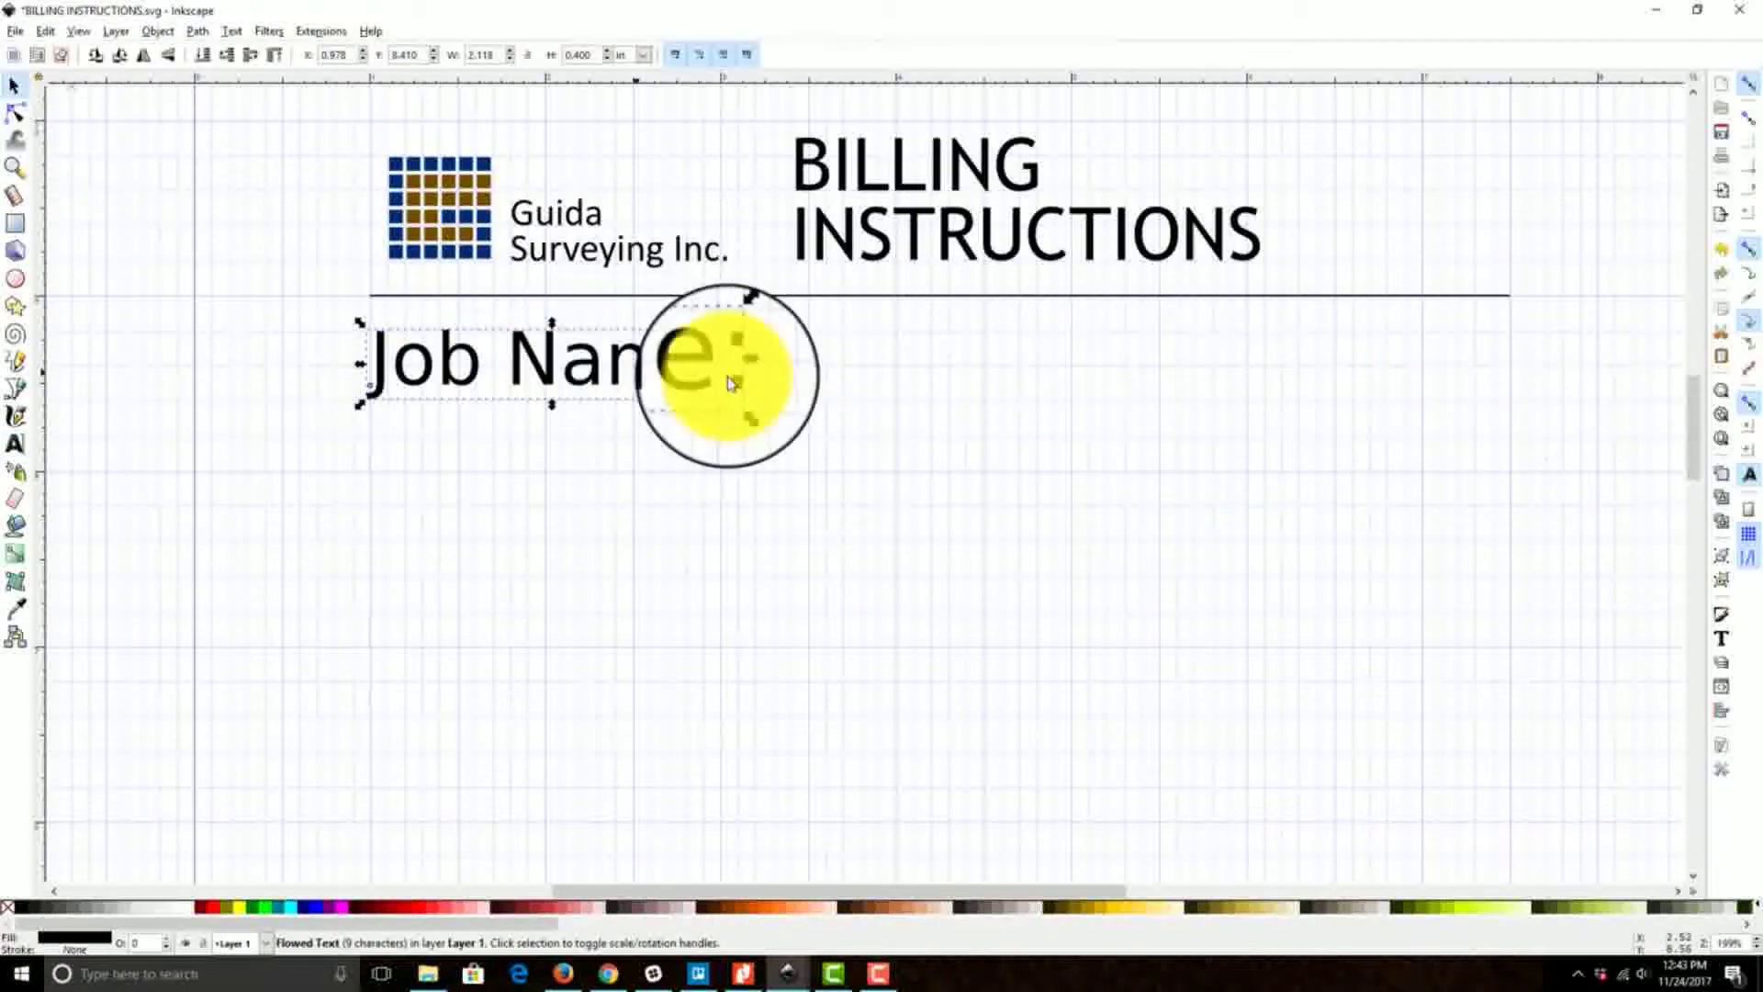
pyautogui.click(1723, 643)
pyautogui.click(1456, 106)
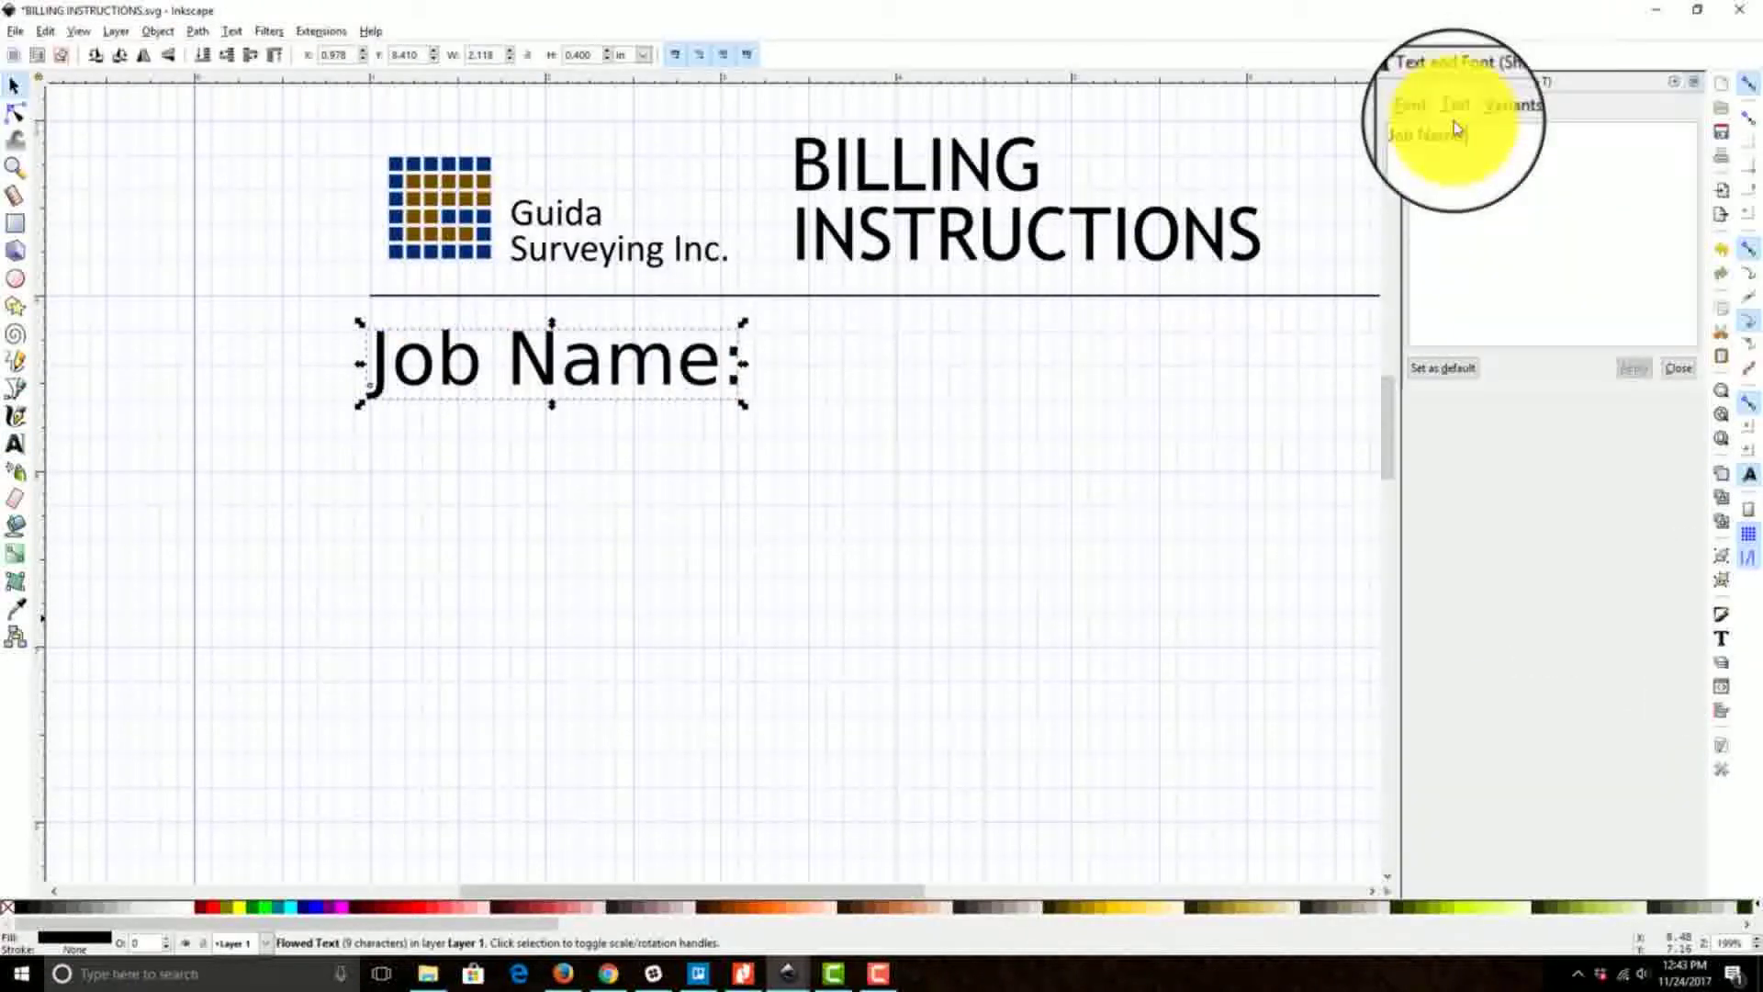
pyautogui.click(1426, 110)
pyautogui.moveTo(1537, 165); pyautogui.dragTo(1539, 171)
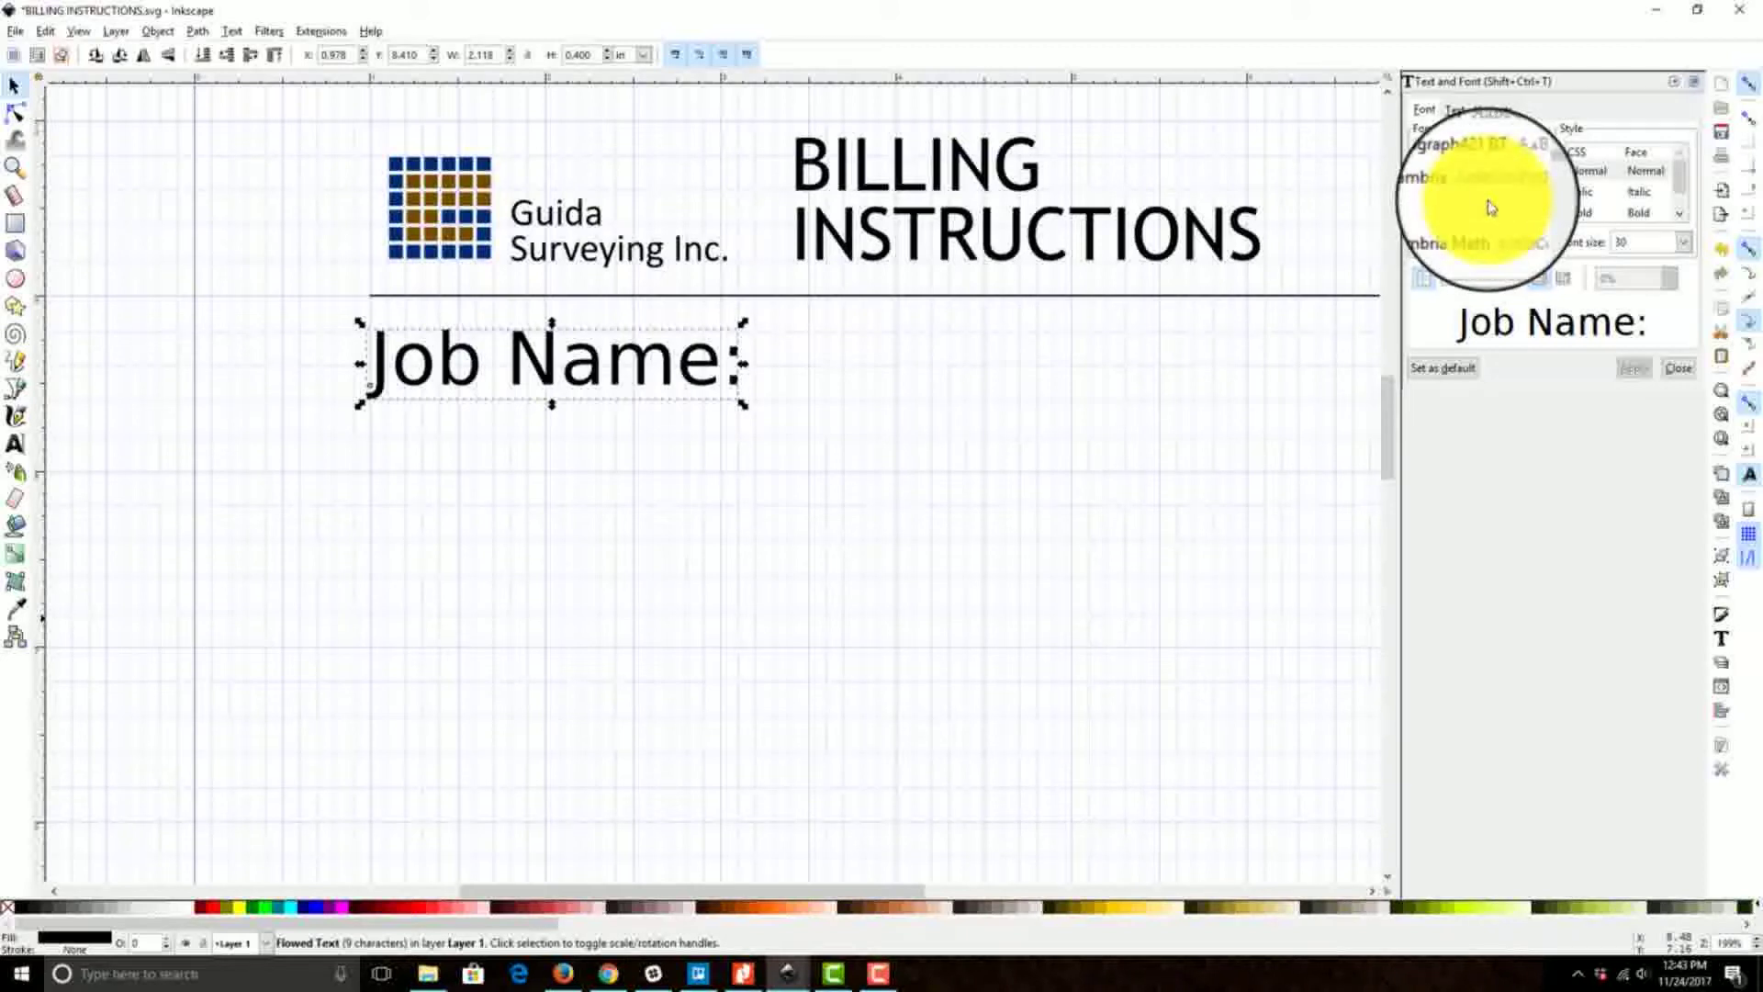
pyautogui.scroll(1, 1474, 220)
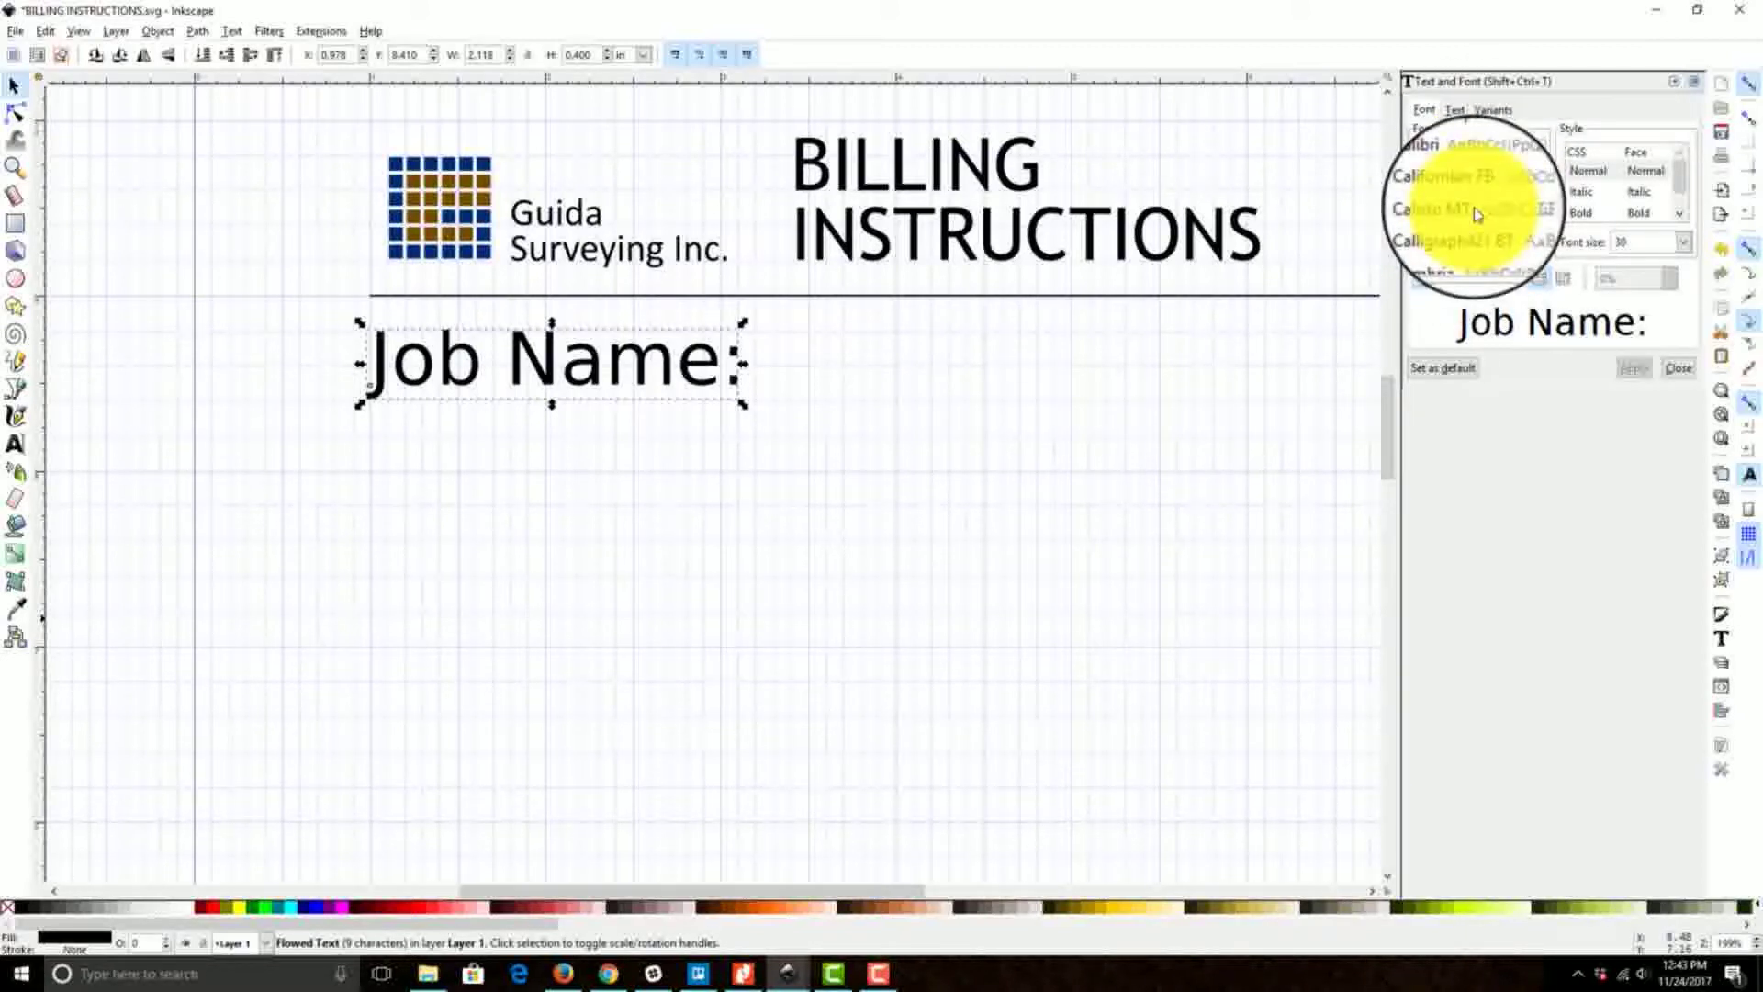
pyautogui.click(1460, 167)
pyautogui.click(1683, 243)
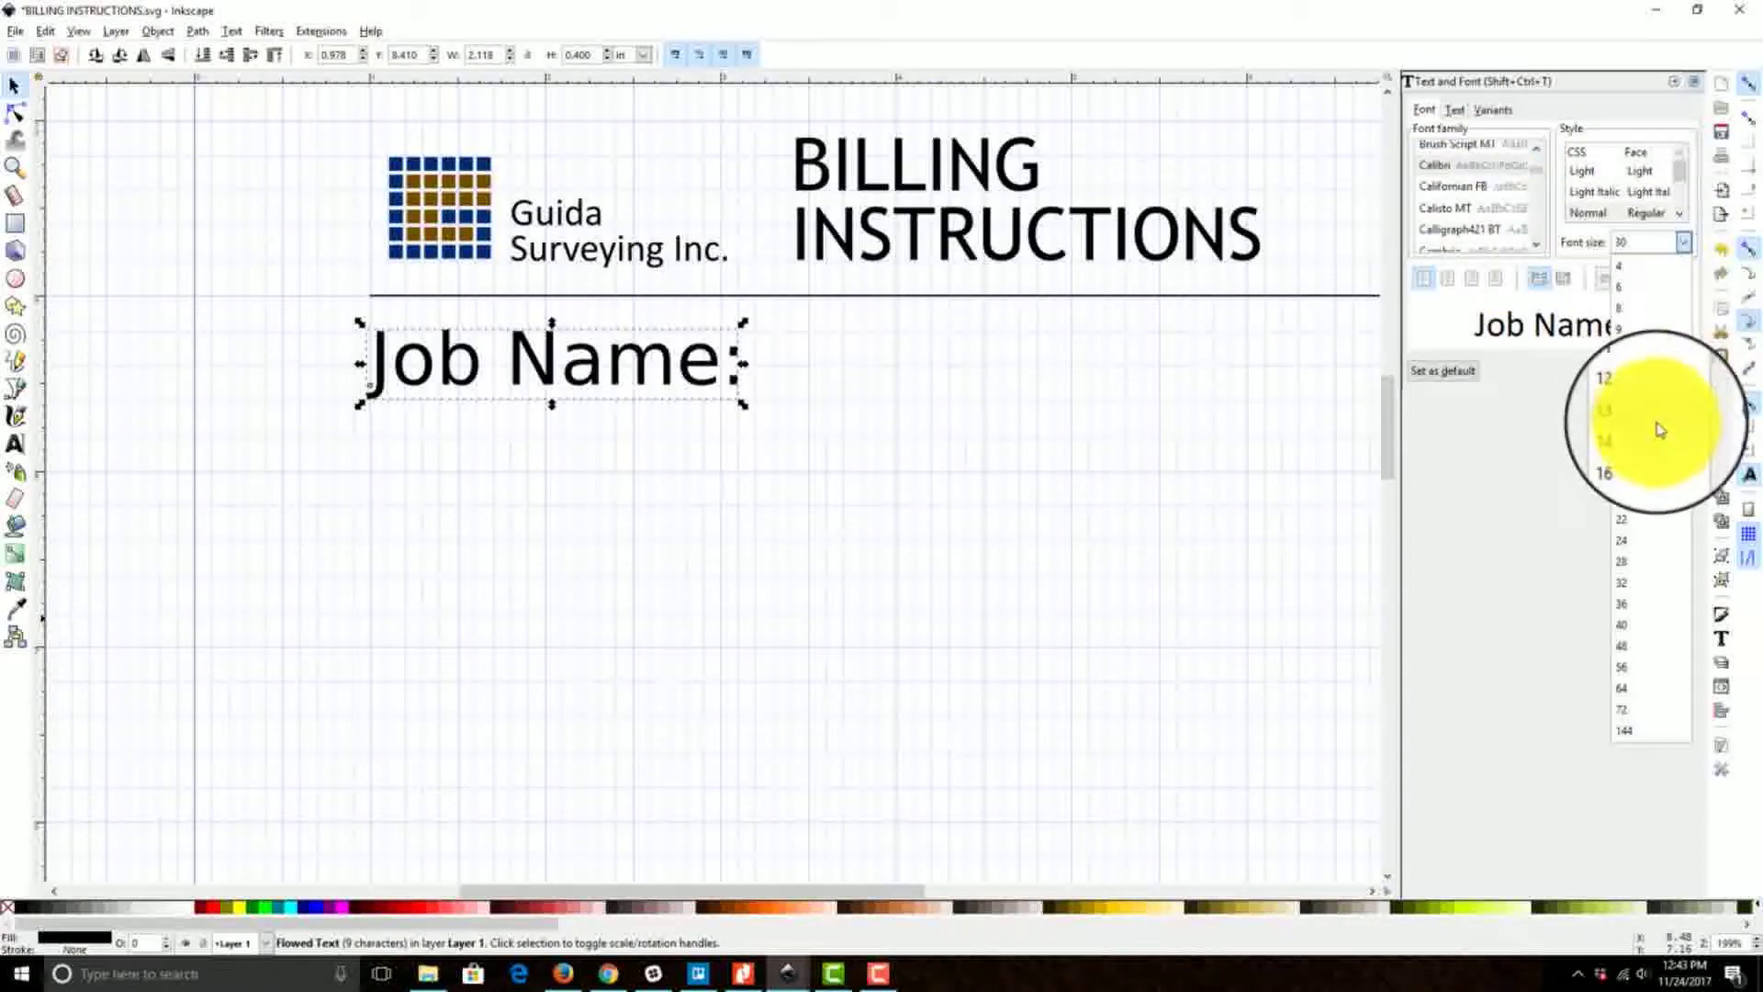
pyautogui.click(1644, 476)
pyautogui.click(1701, 361)
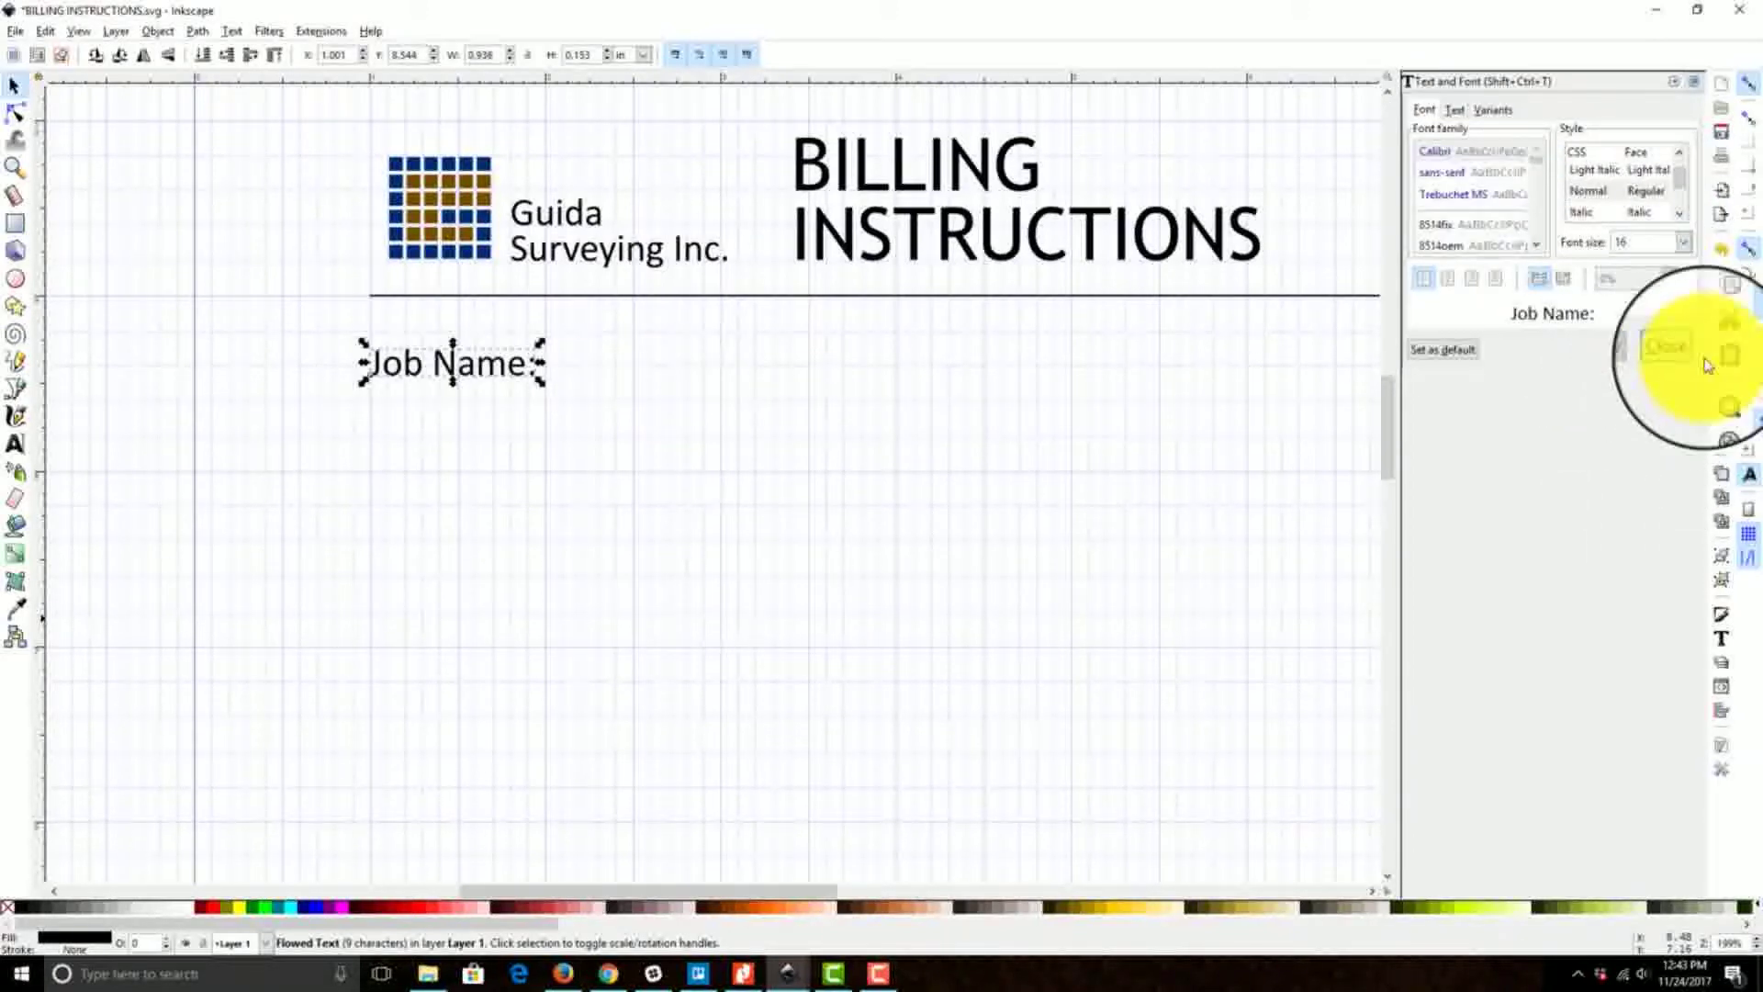
pyautogui.click(1688, 355)
# Step: Move the "Job Name:" label slightly up, snapping its text anchor to the grid intersection below the header line
pyautogui.moveTo(399, 371); pyautogui.dragTo(396, 358)
pyautogui.click(551, 452)
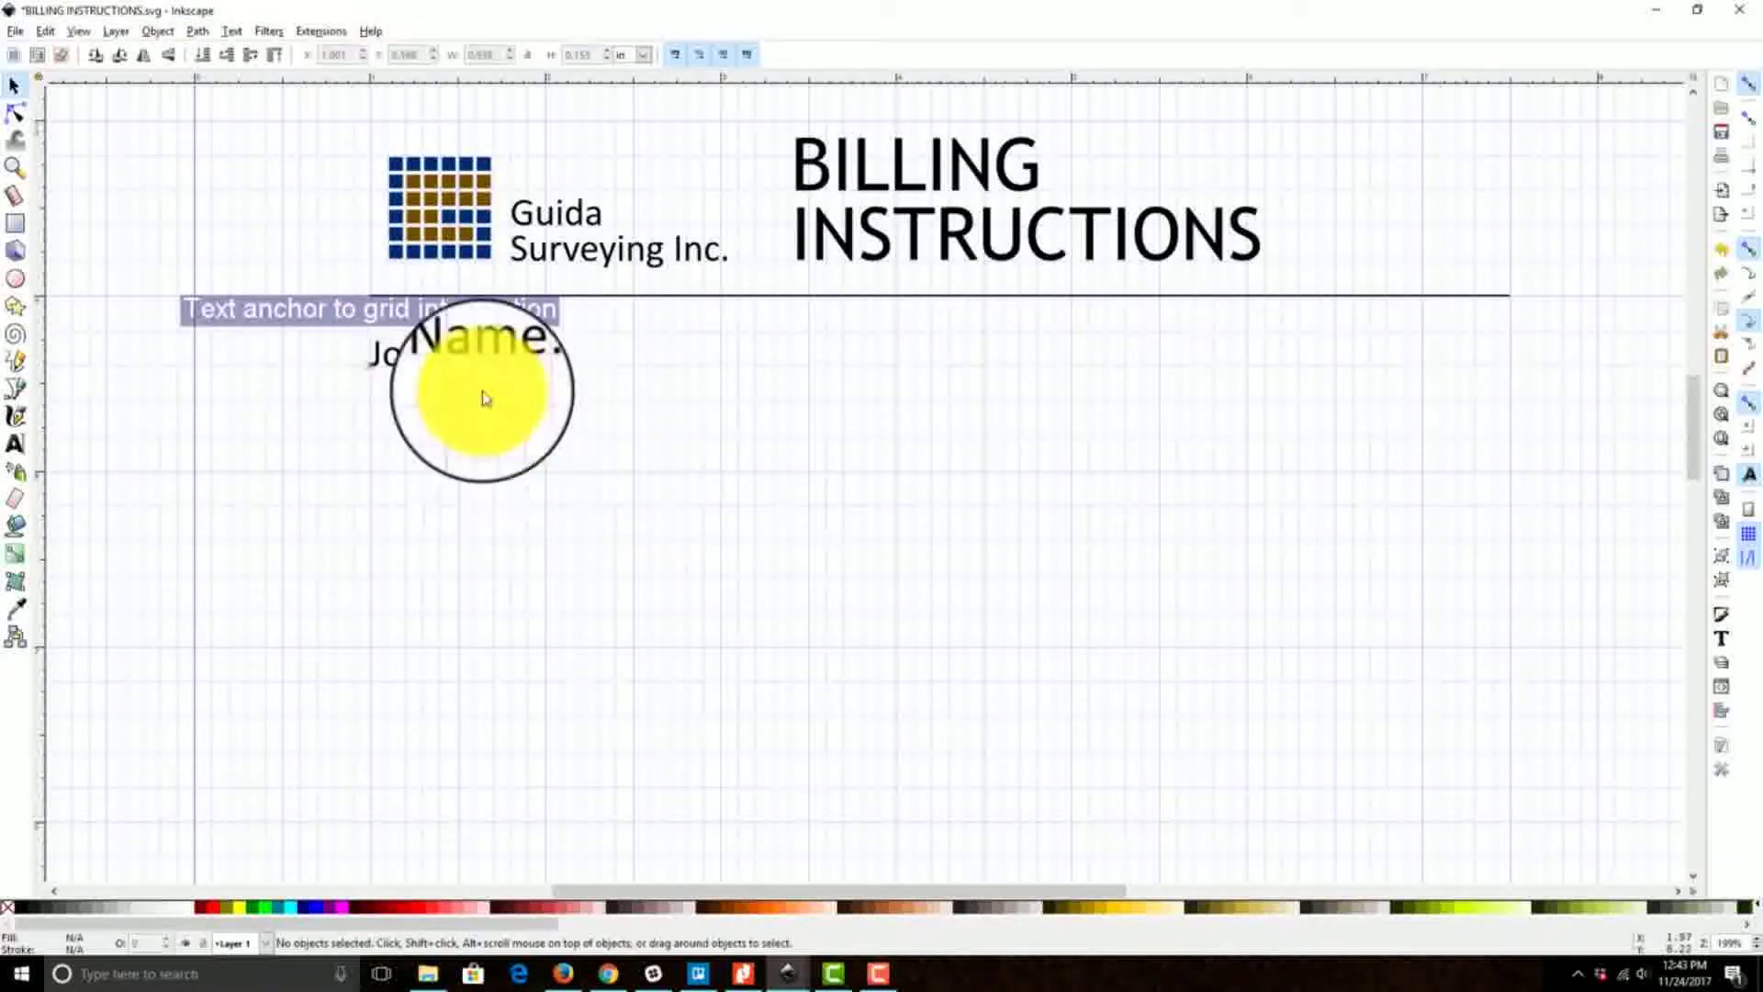
pyautogui.click(468, 360)
pyautogui.click(440, 458)
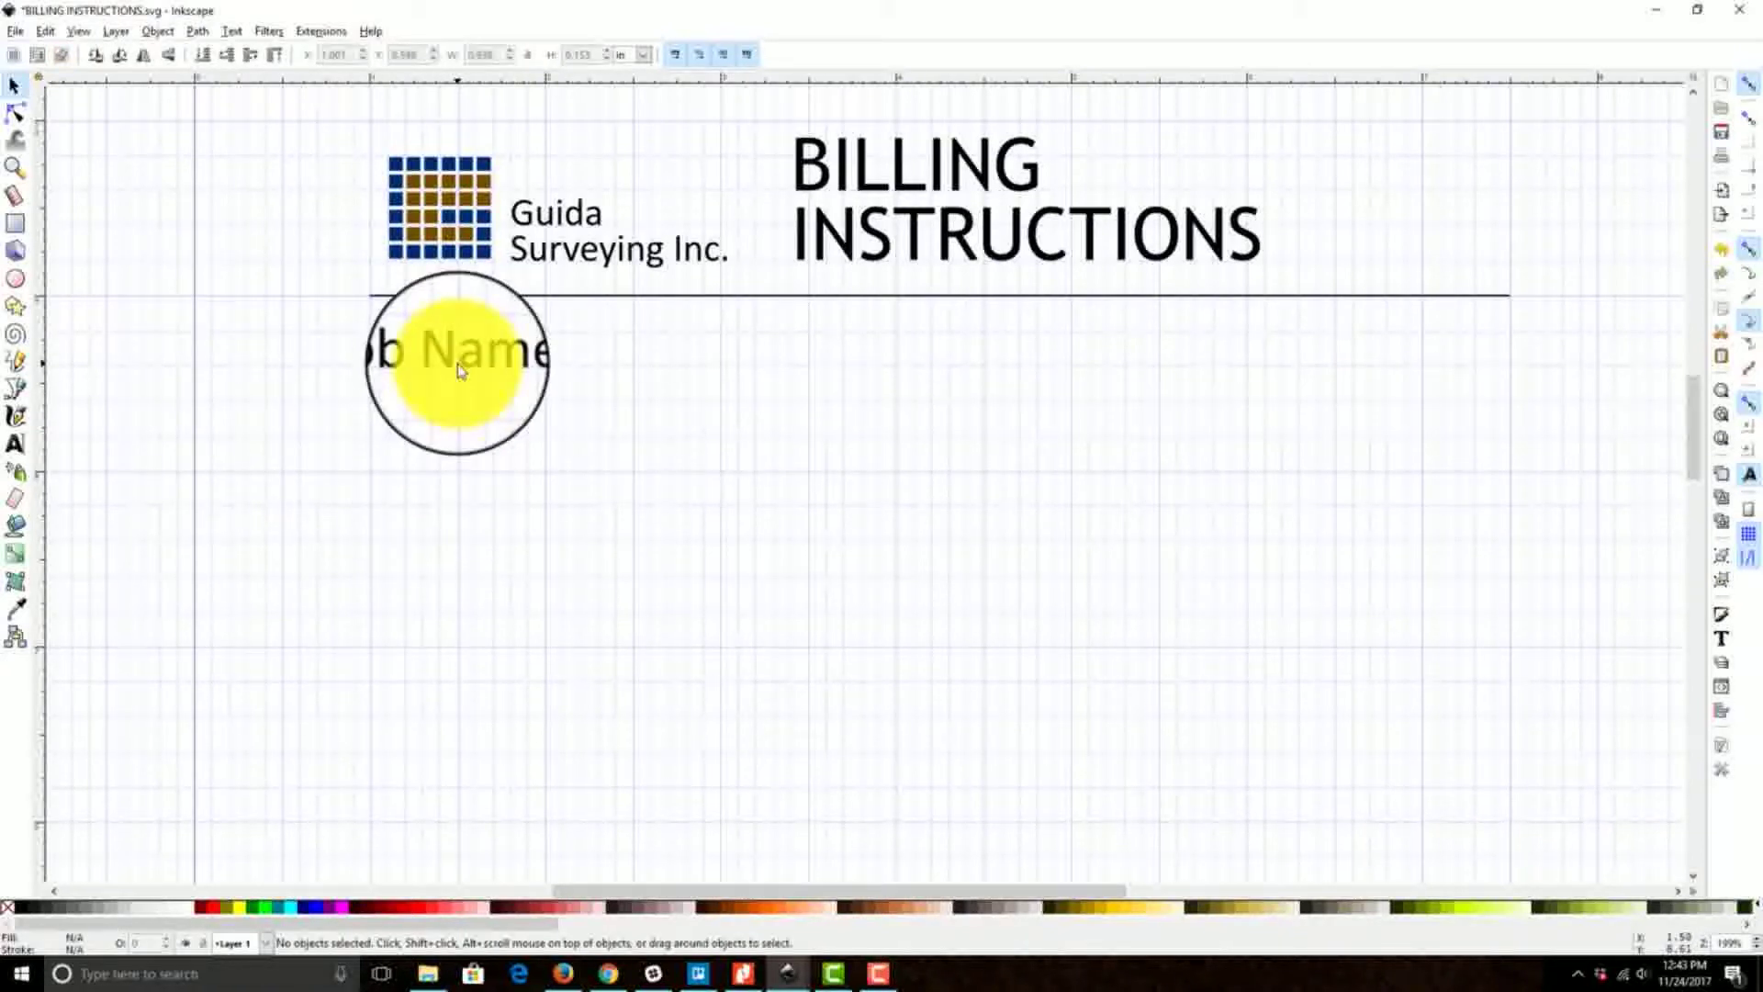
# Step: Duplicate the "Job Name:" label three times and stack the copies below it, left-aligned at 0.4 in spacing on the grid
pyautogui.click(451, 363)
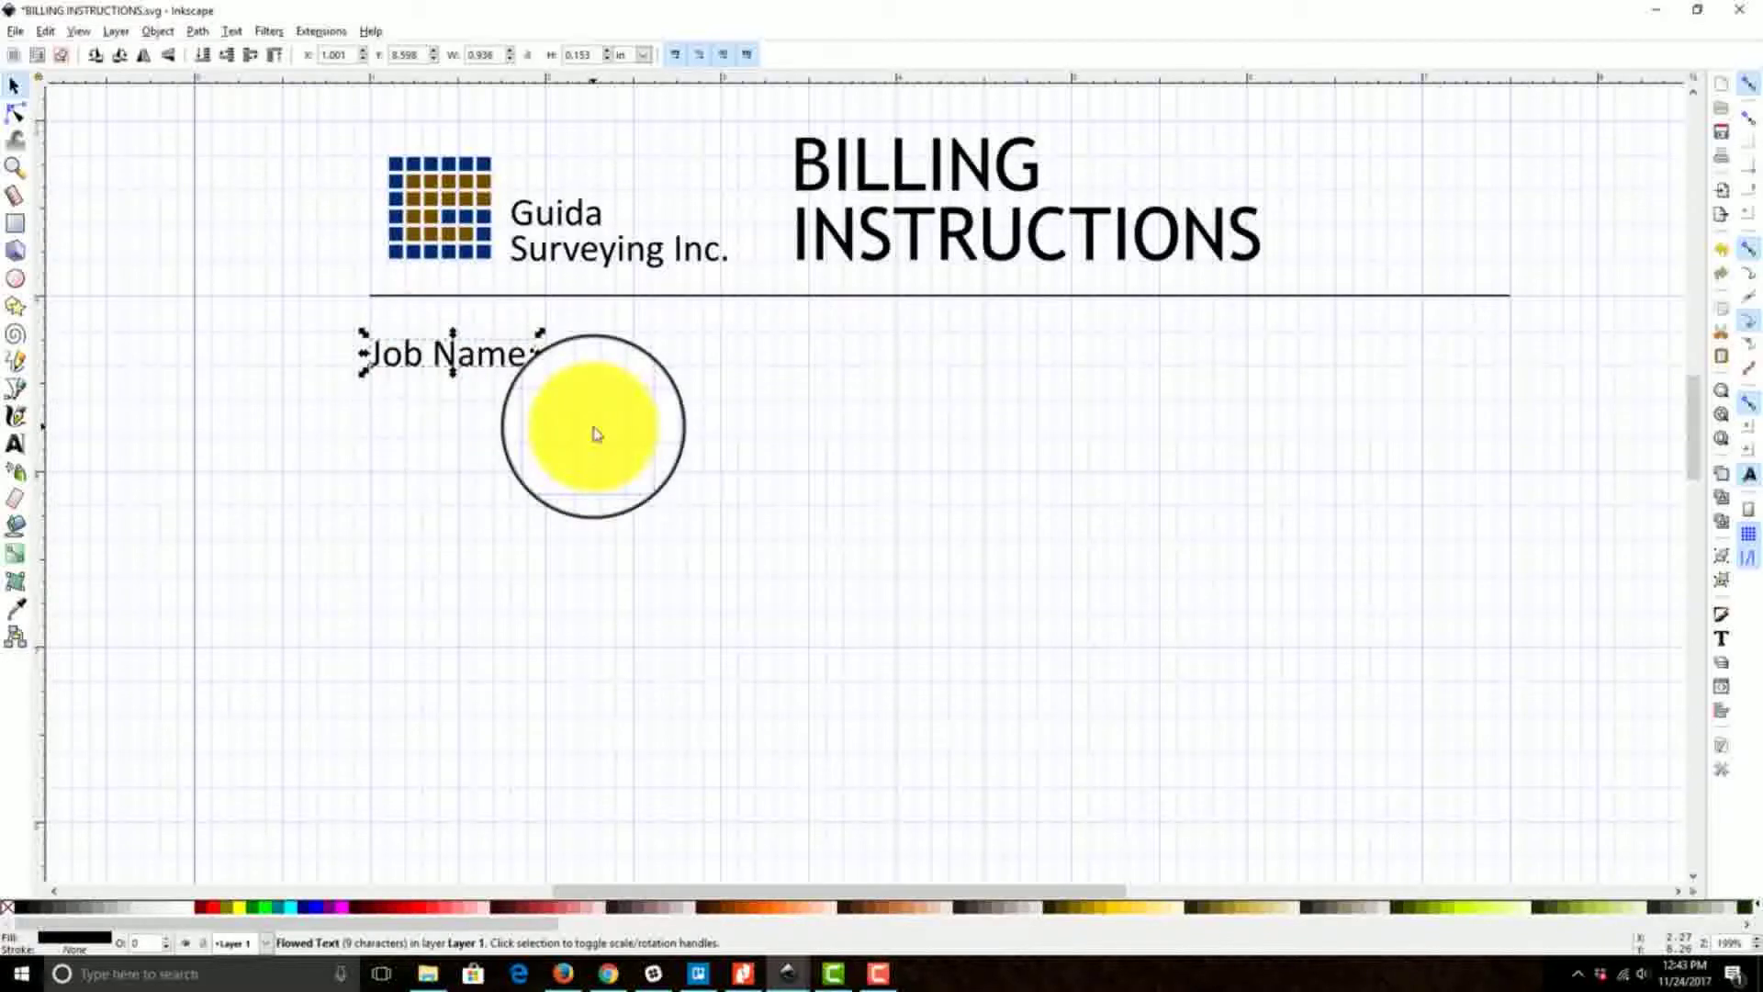
pyautogui.click(45, 31)
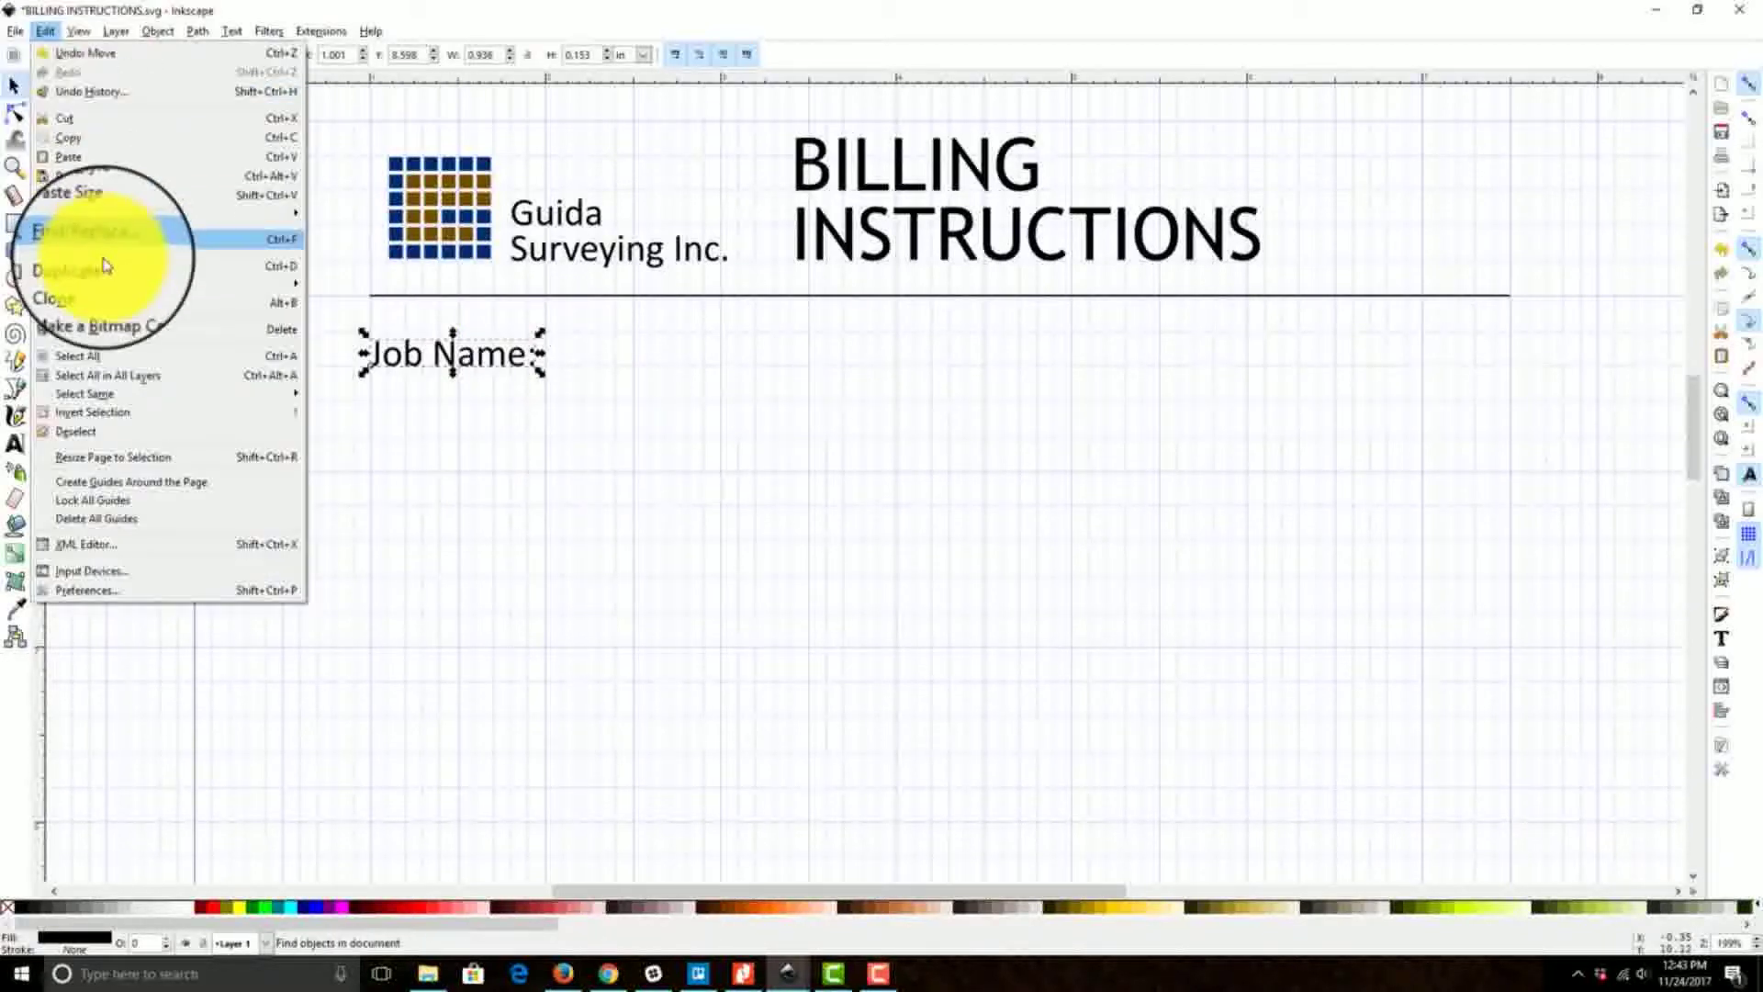
pyautogui.click(104, 268)
pyautogui.moveTo(447, 351); pyautogui.dragTo(439, 459)
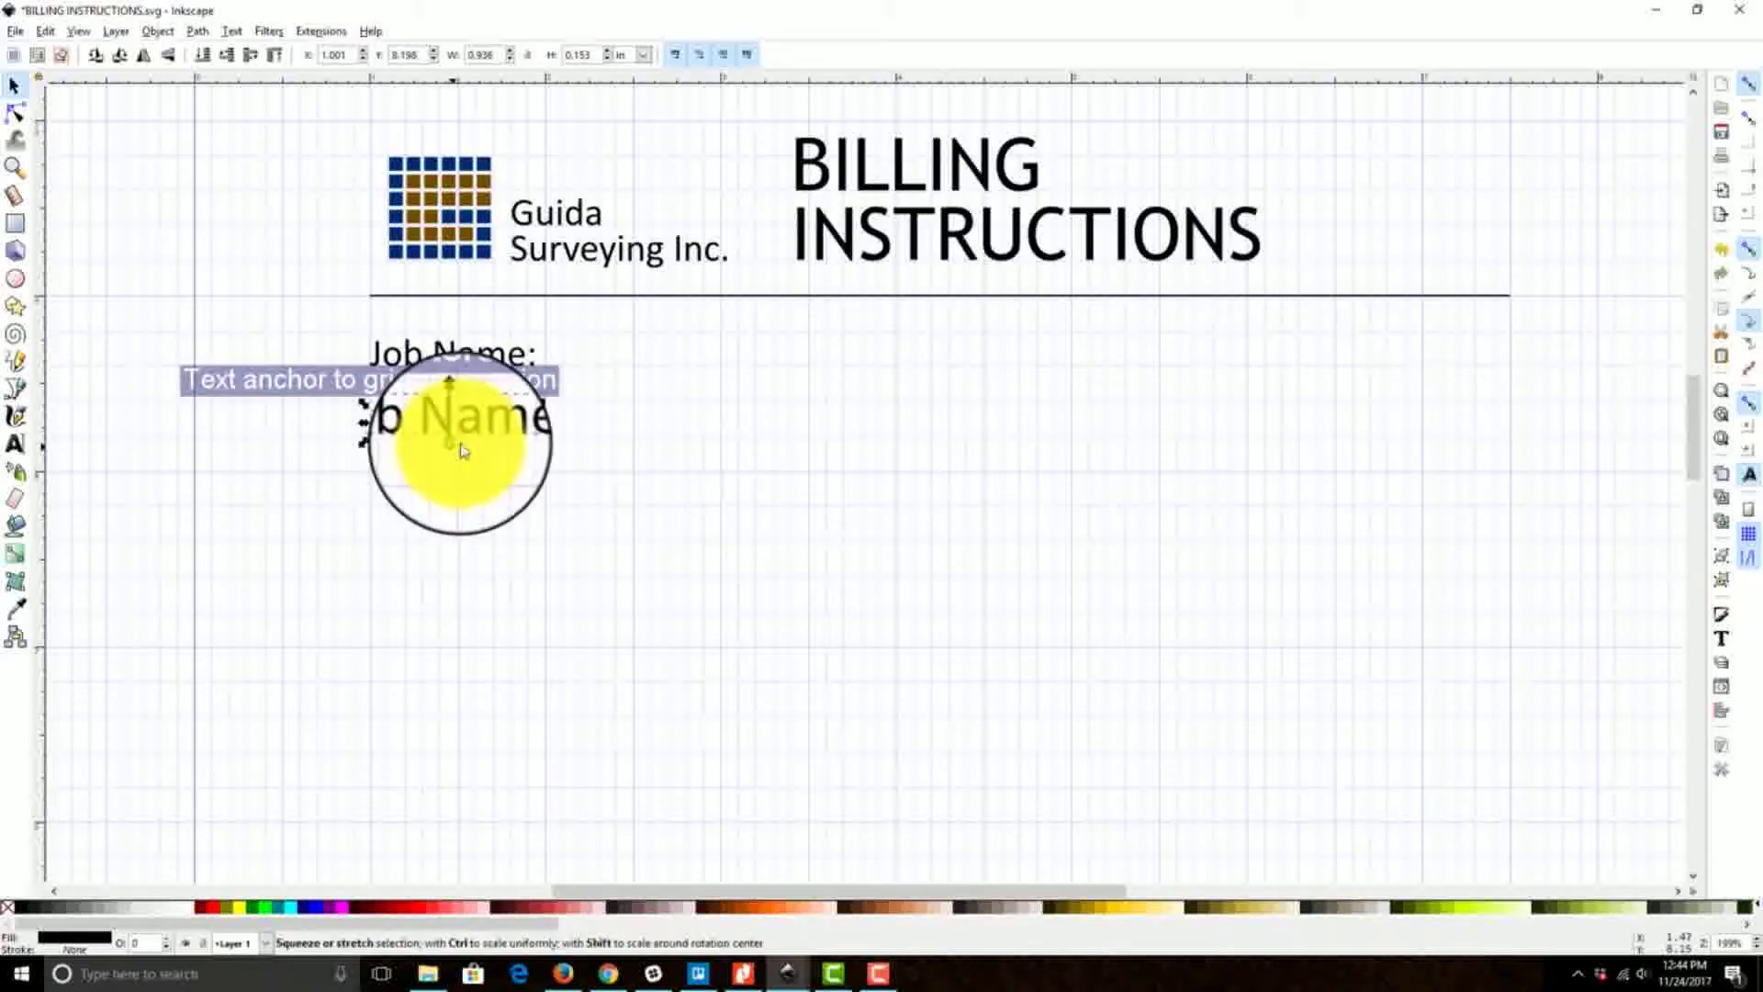
pyautogui.click(45, 31)
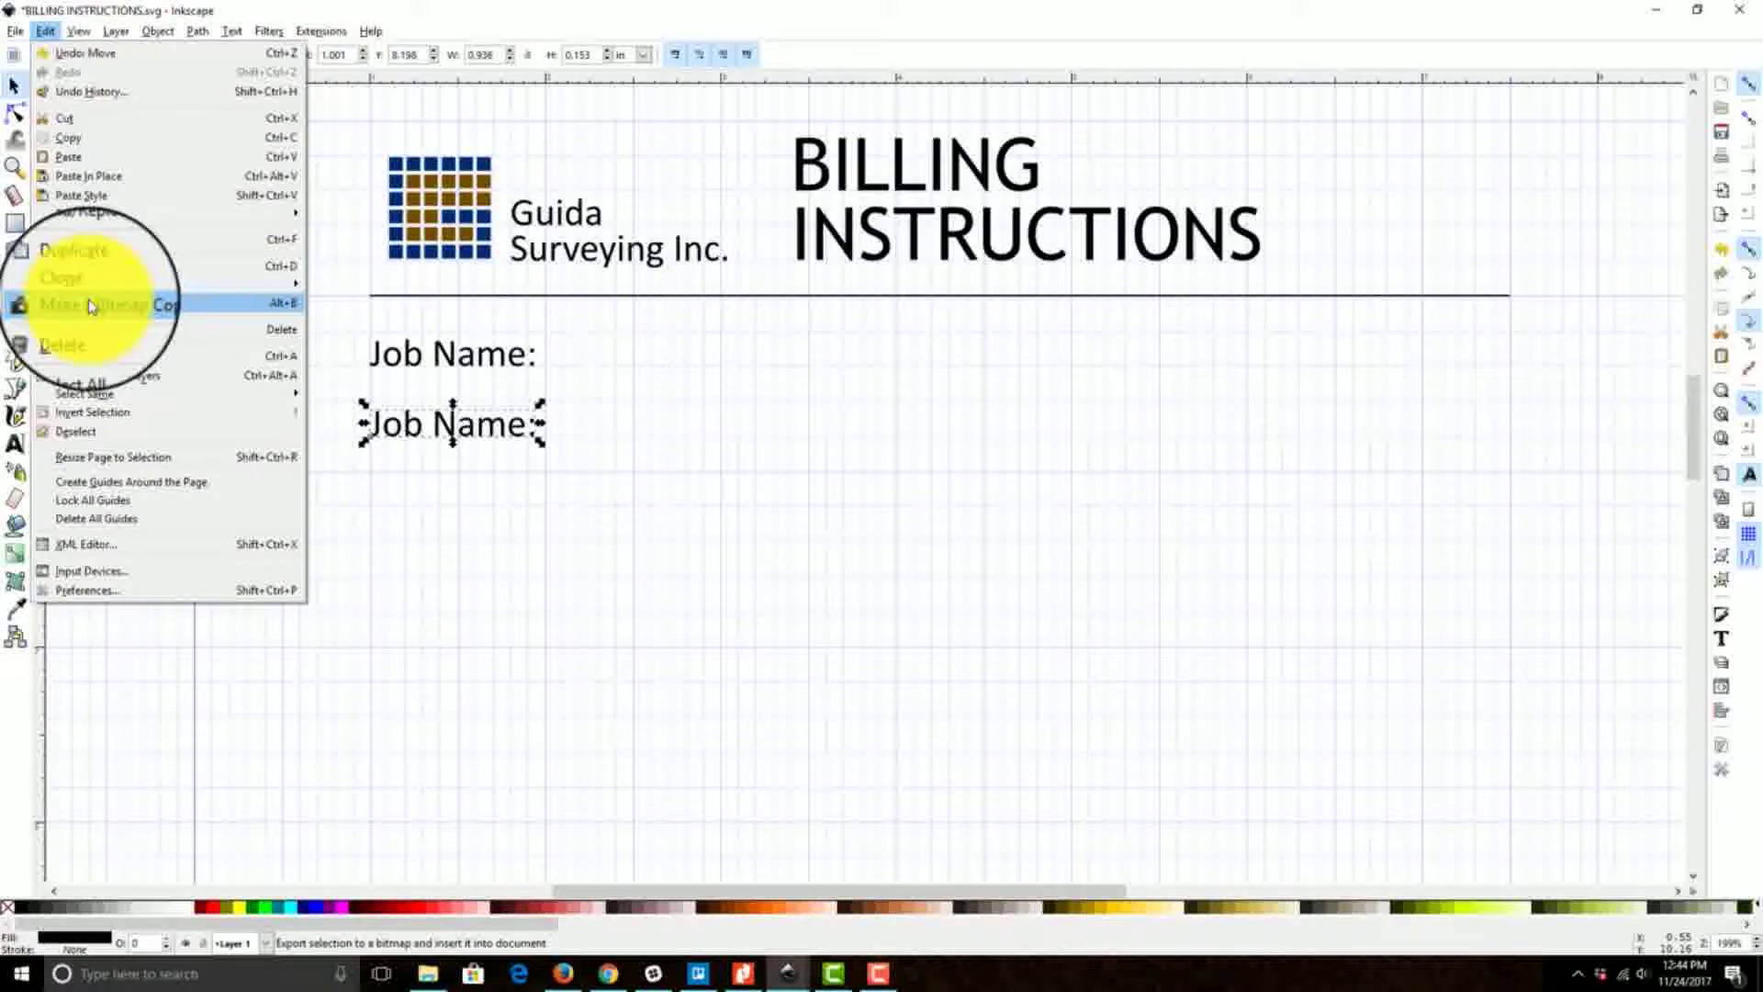
pyautogui.click(88, 268)
pyautogui.moveTo(452, 405); pyautogui.dragTo(457, 515)
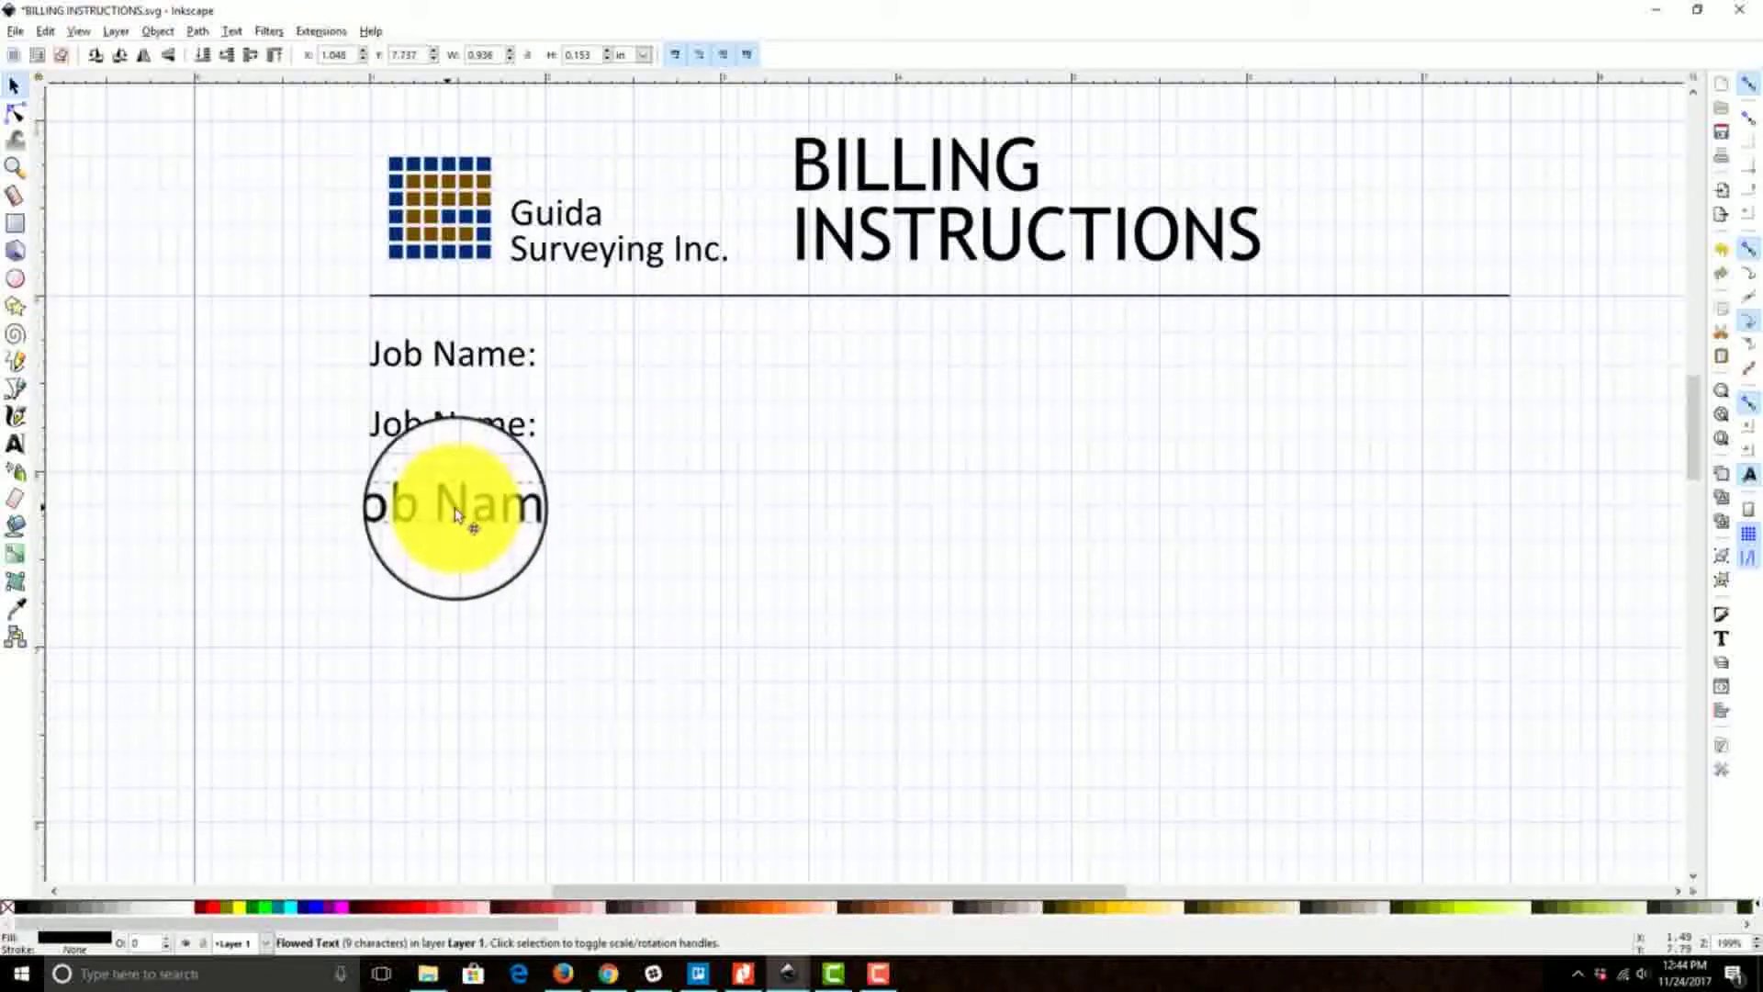
pyautogui.click(45, 30)
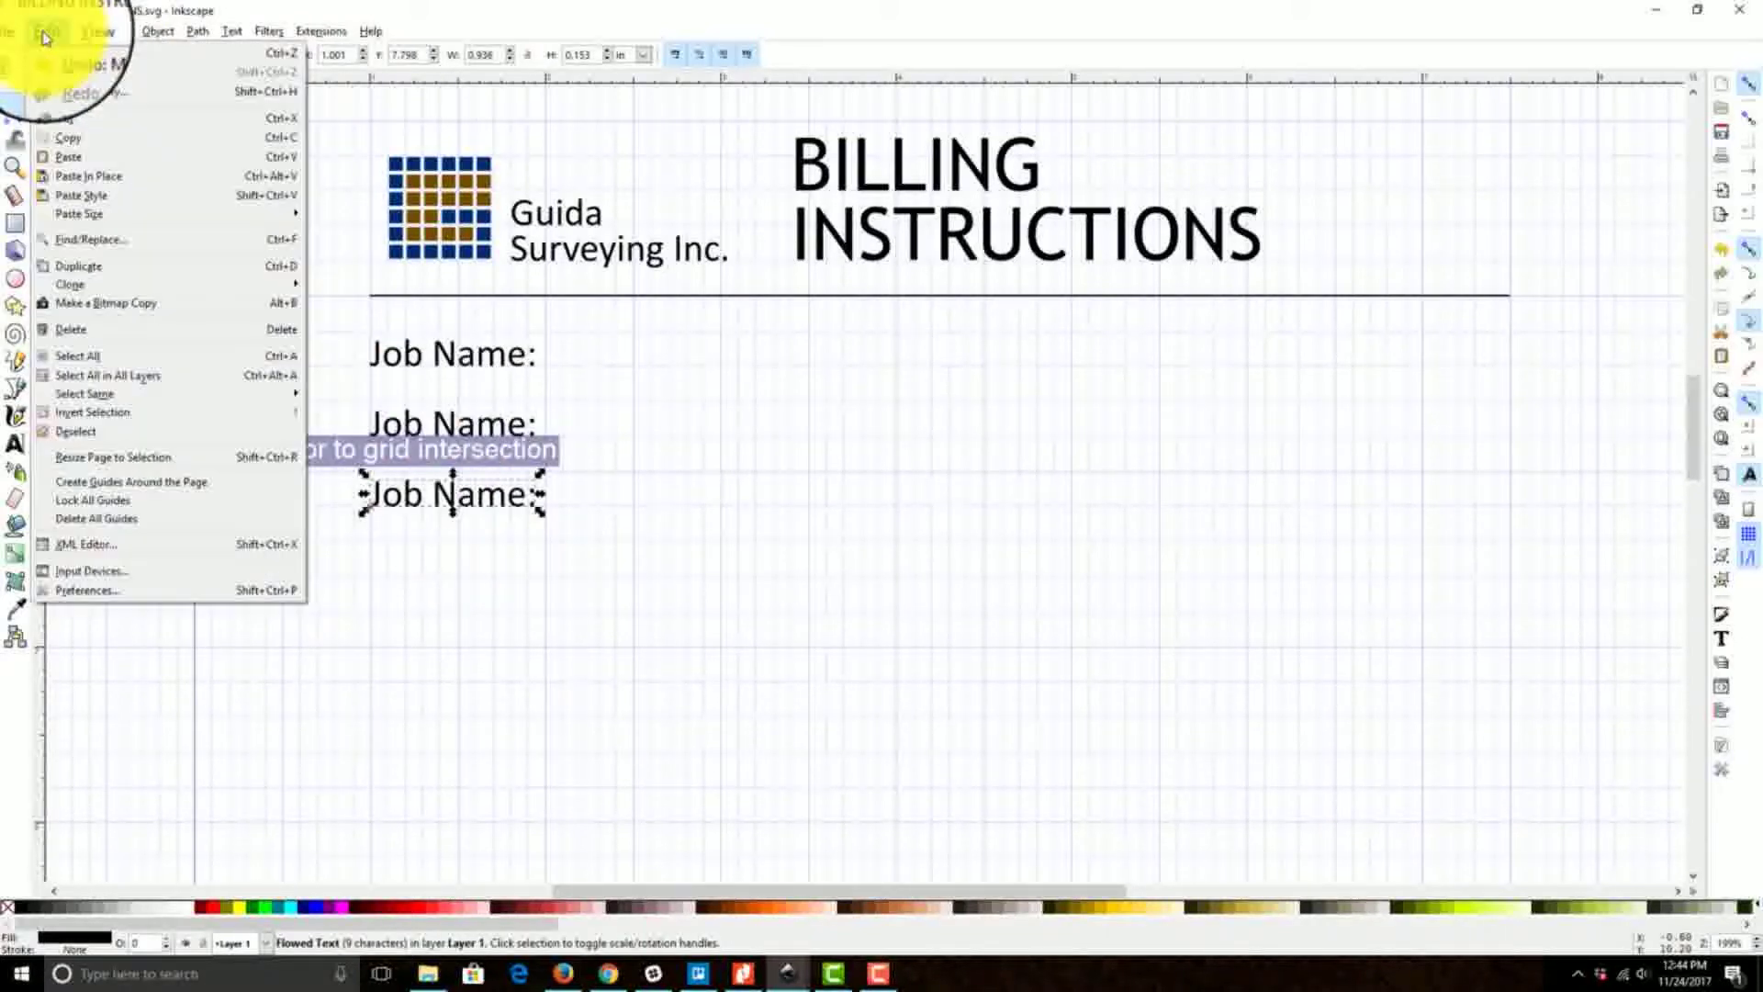
pyautogui.click(109, 272)
pyautogui.moveTo(453, 496); pyautogui.dragTo(470, 576)
# Step: Change the text of the second label to "Job Number:"
pyautogui.click(473, 430)
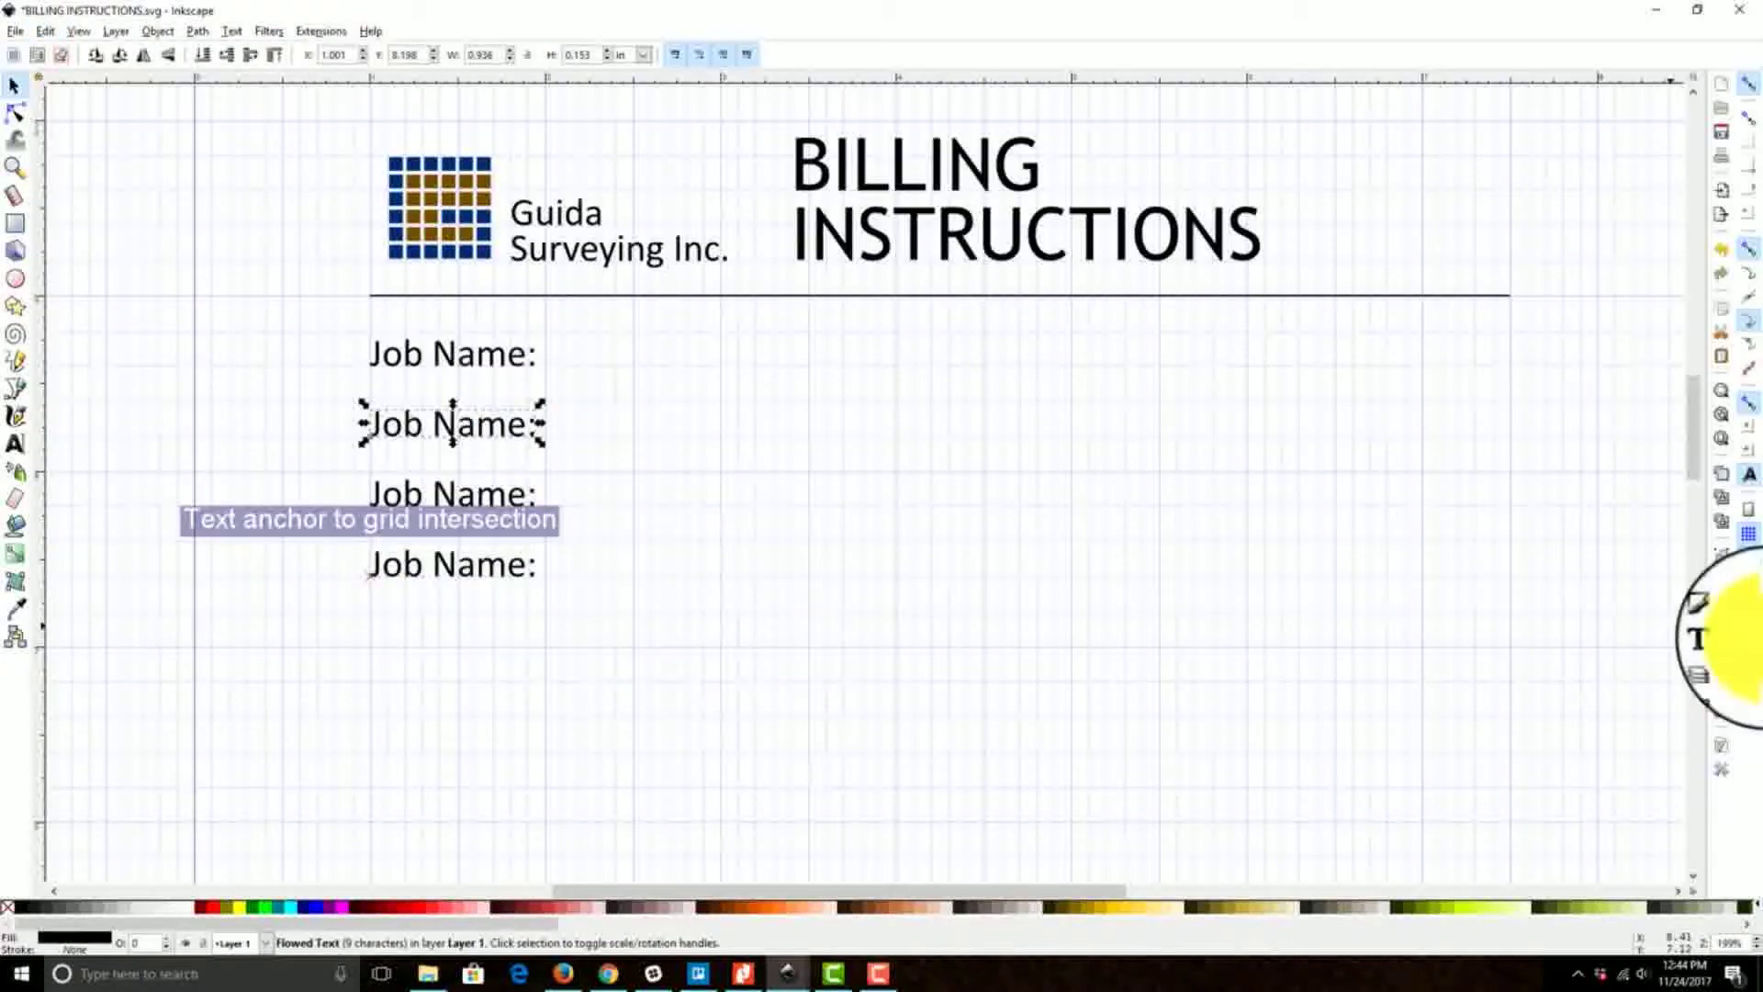
pyautogui.click(1736, 646)
pyautogui.click(1467, 99)
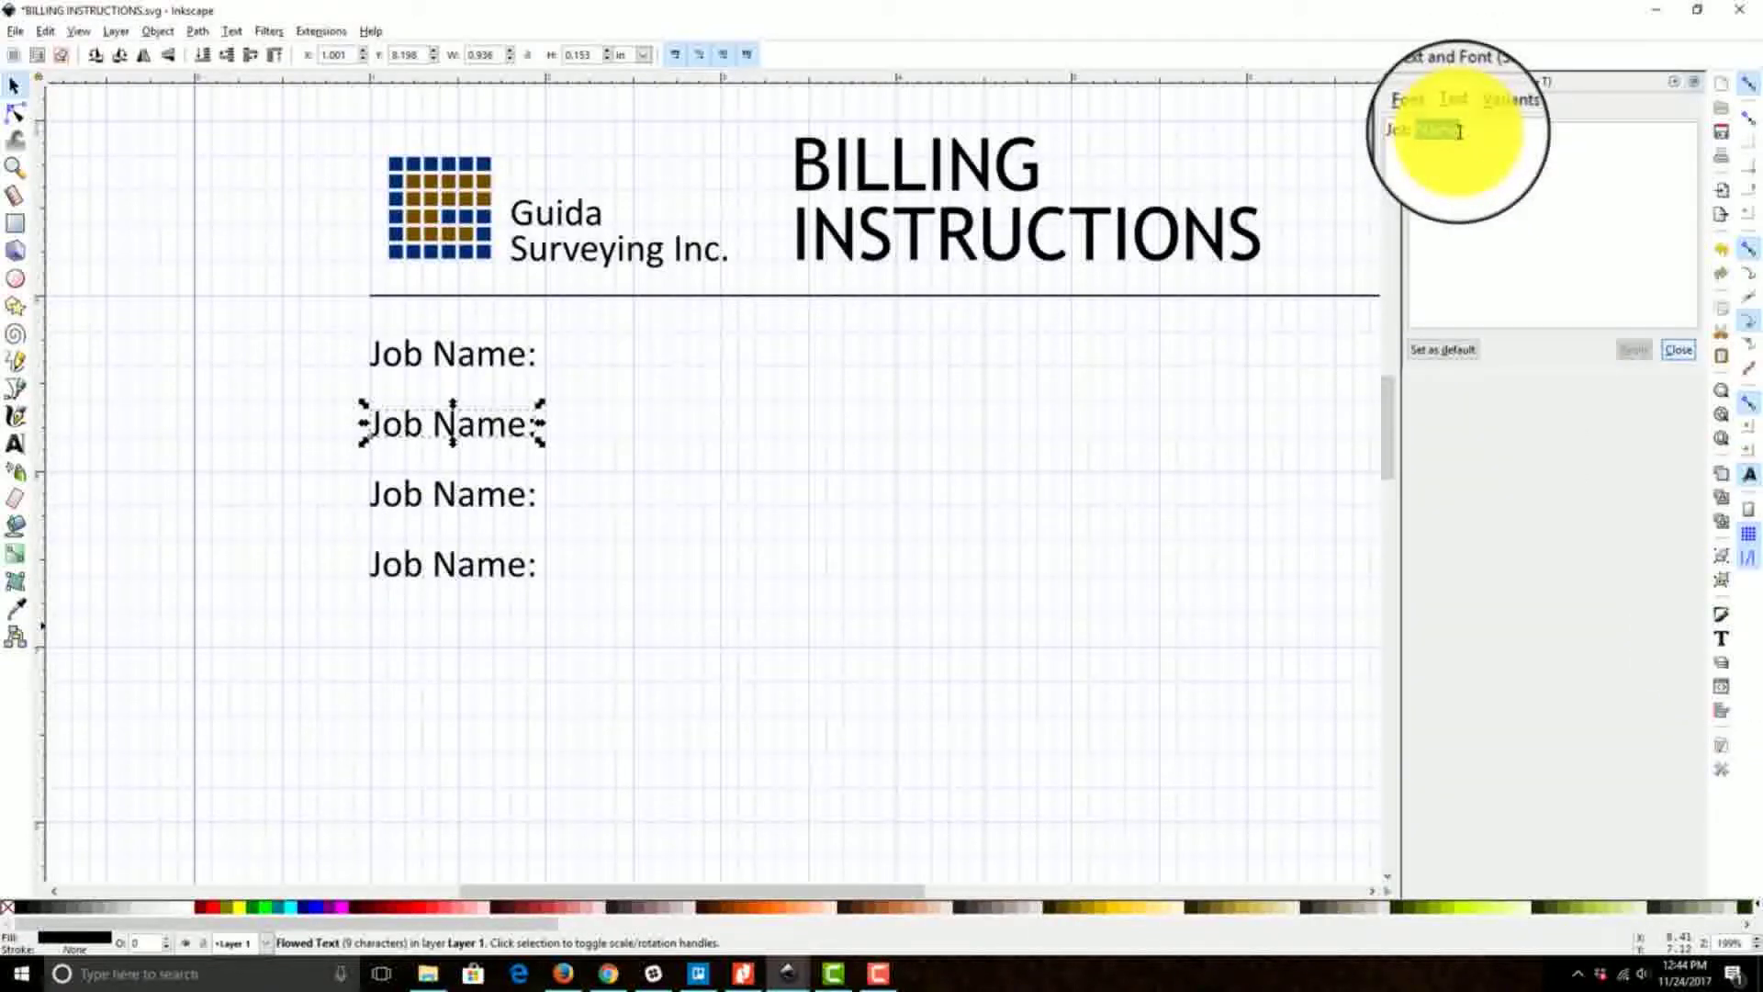
pyautogui.click(1612, 356)
# Step: Replace the third label's text with "Draft Invoice Date:"
pyautogui.click(464, 493)
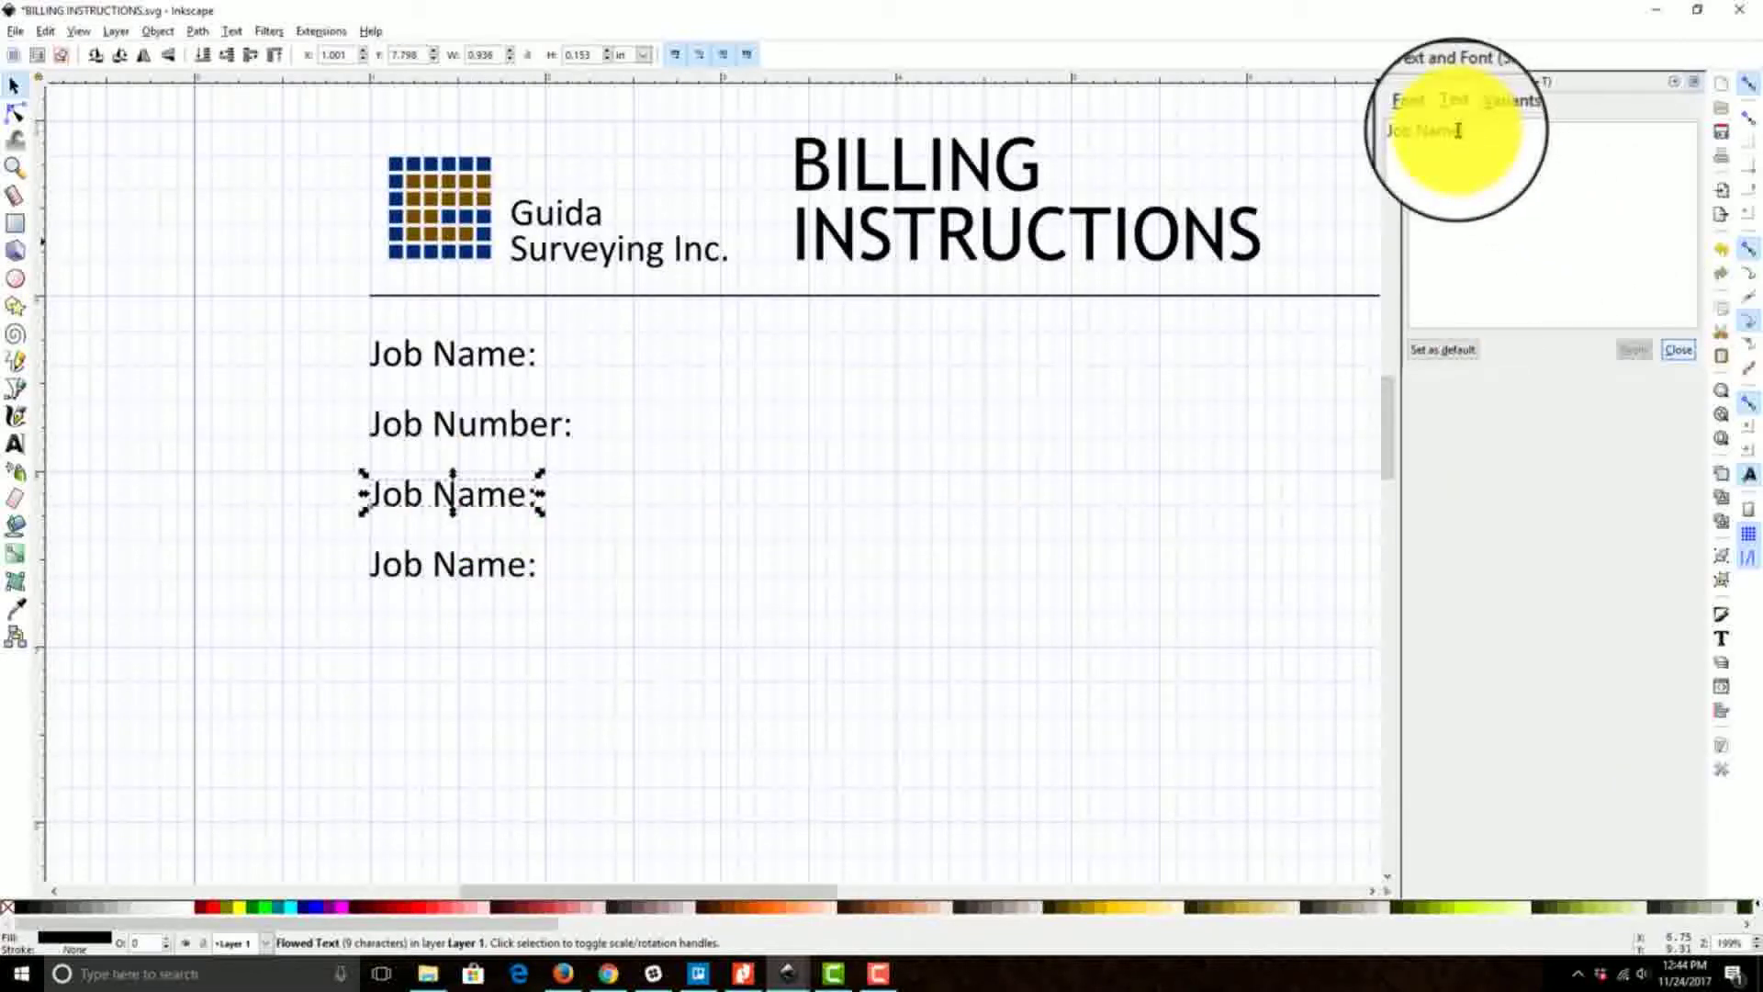
pyautogui.moveTo(1460, 131); pyautogui.dragTo(1269, 128)
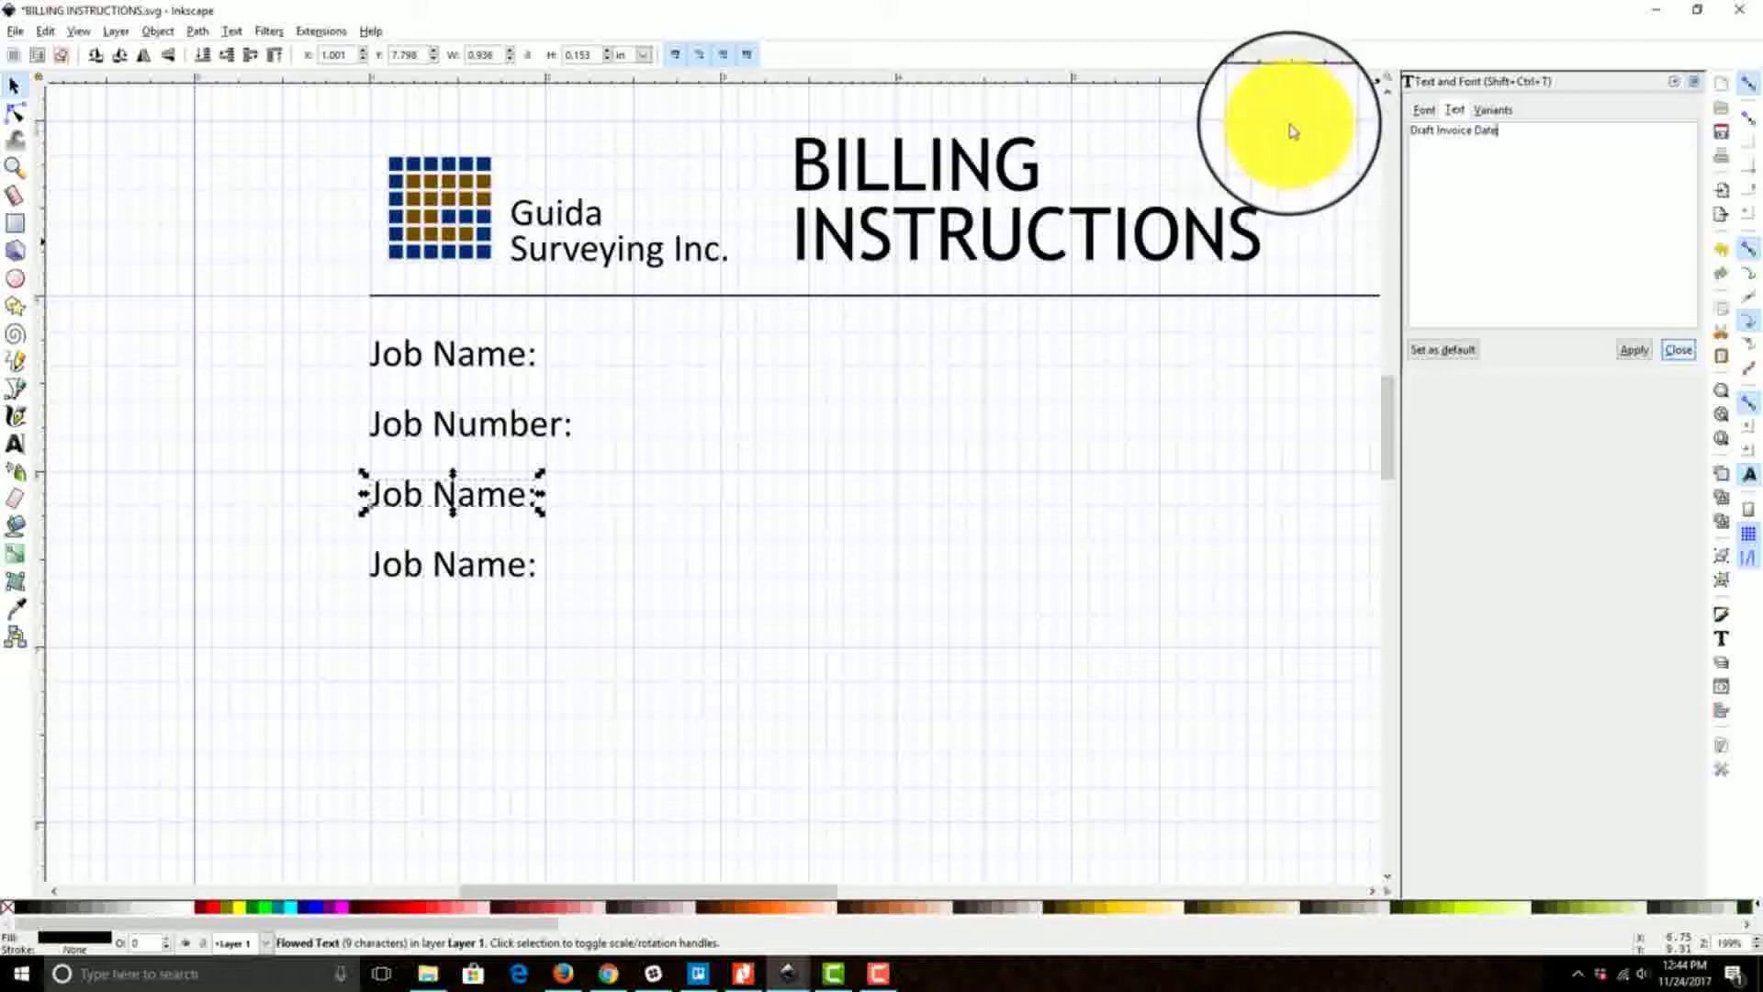
pyautogui.click(1635, 349)
# Step: Replace the fourth label's text with "Date Form Completed:" and close the text settings
pyautogui.click(473, 563)
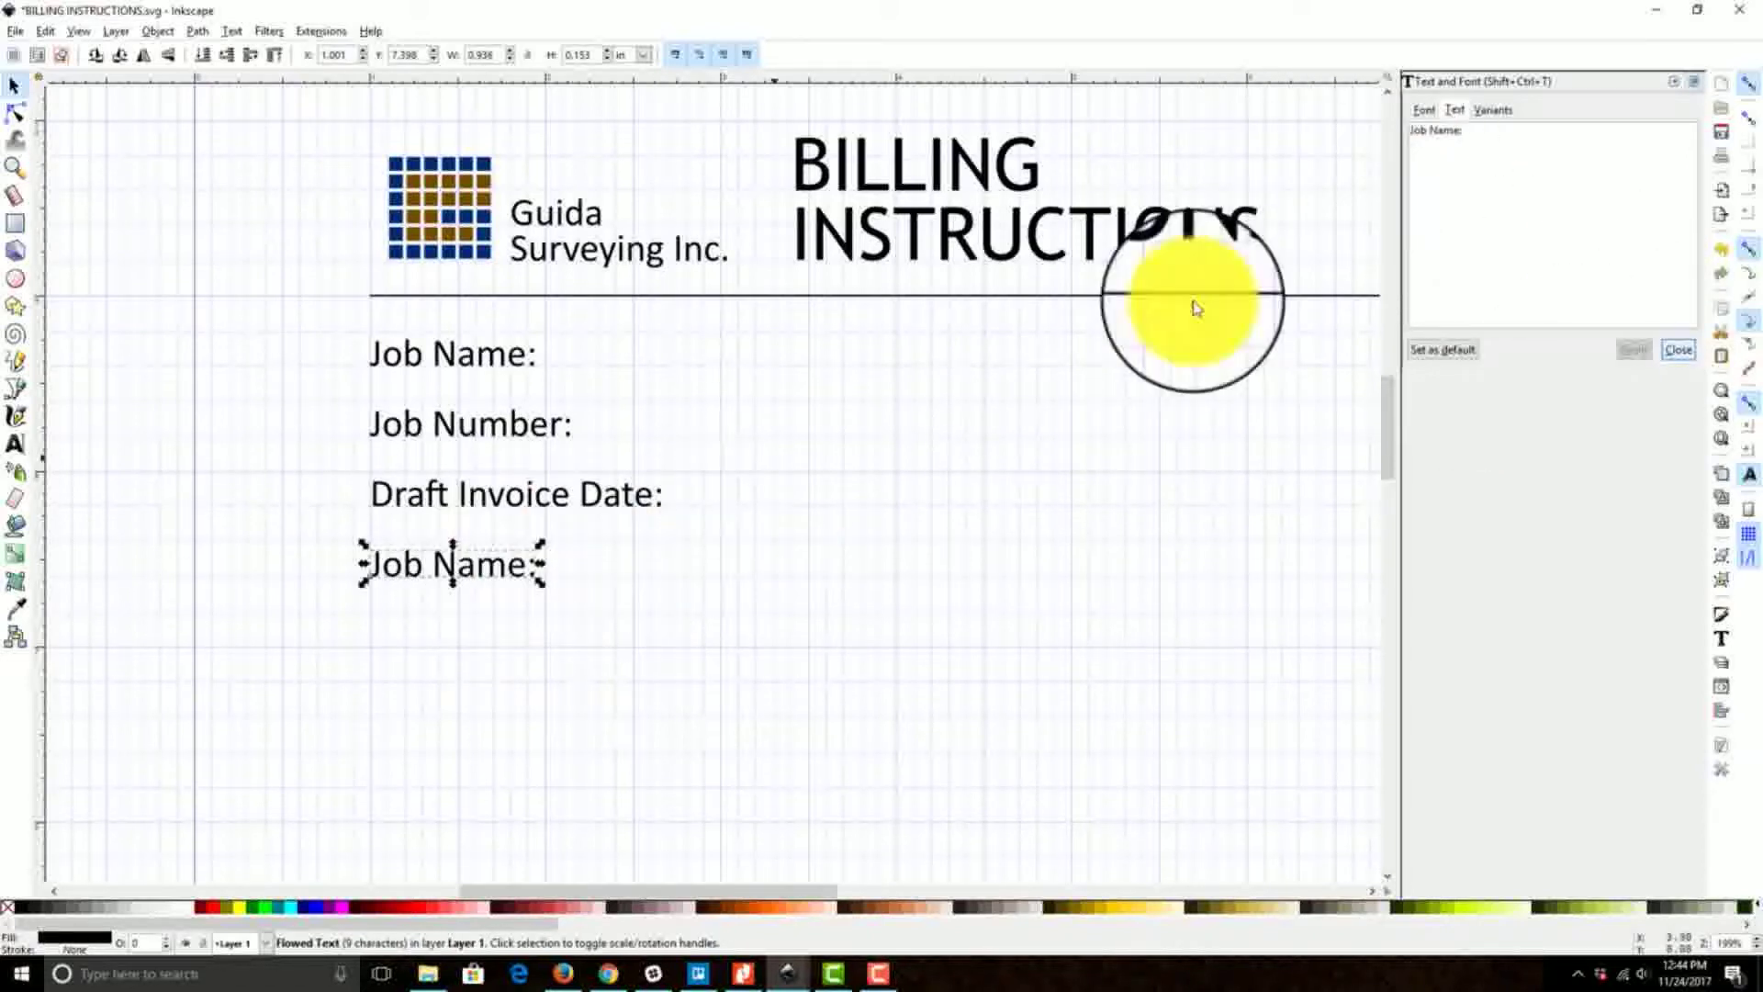
pyautogui.moveTo(1460, 130); pyautogui.dragTo(1272, 140)
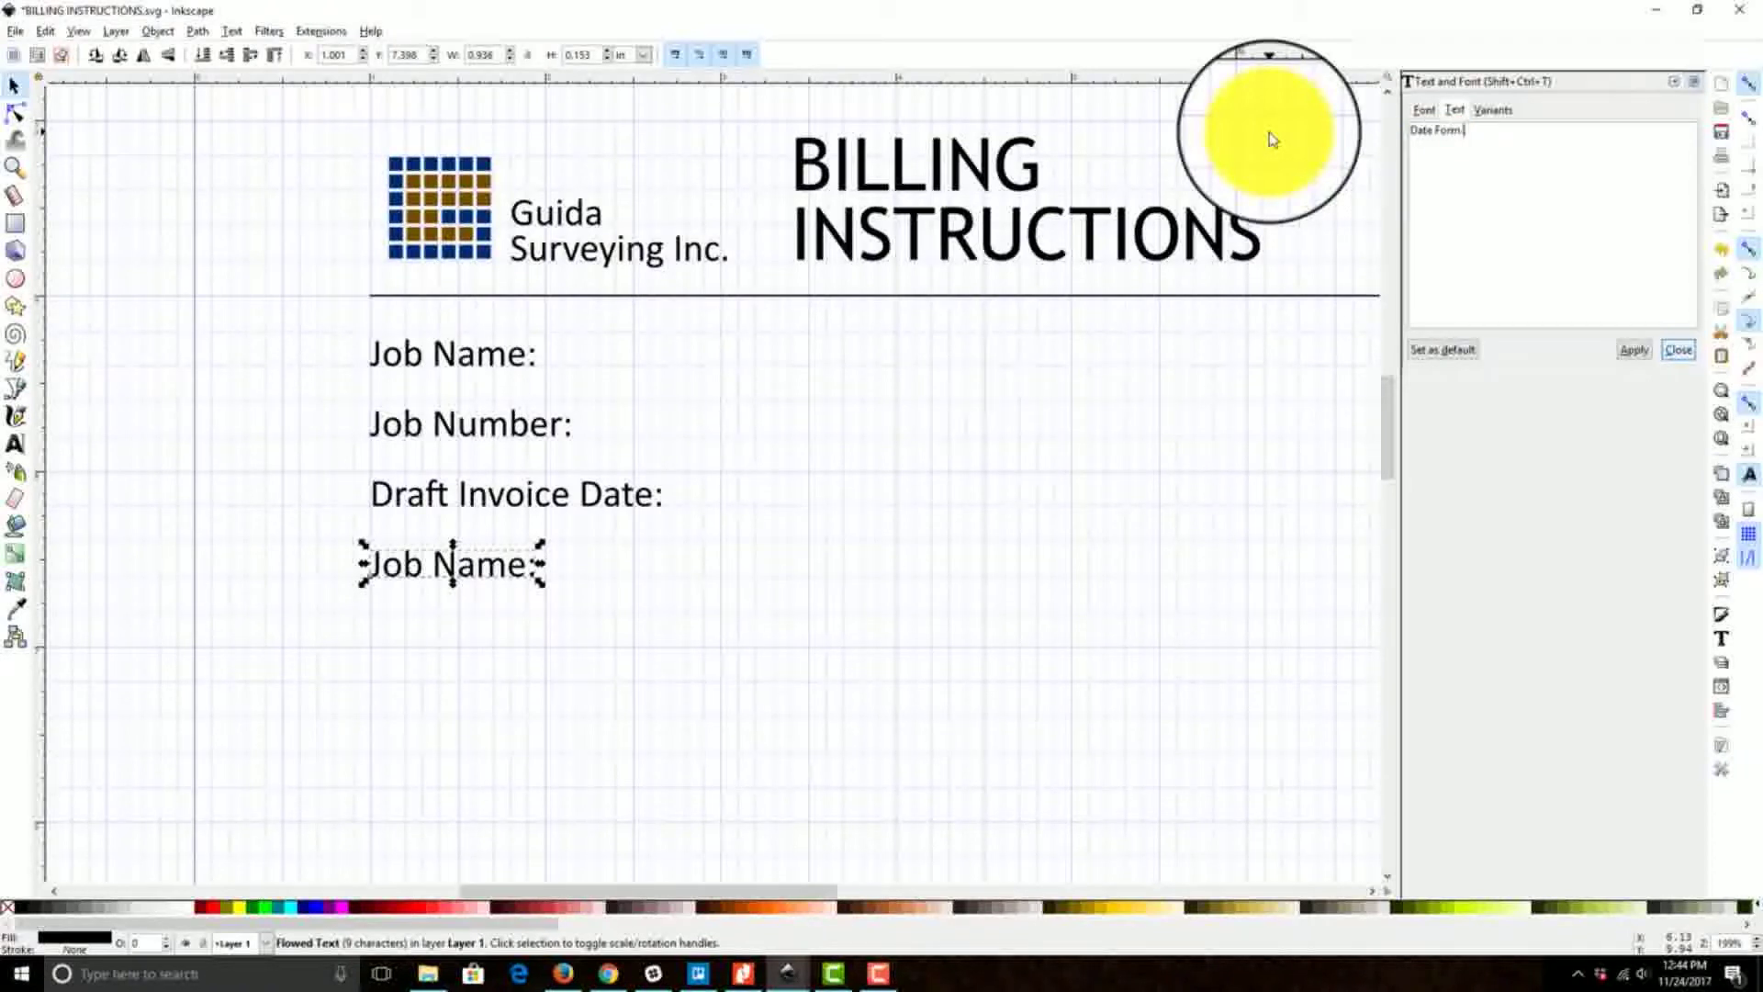
pyautogui.write('Date Form Completed:')
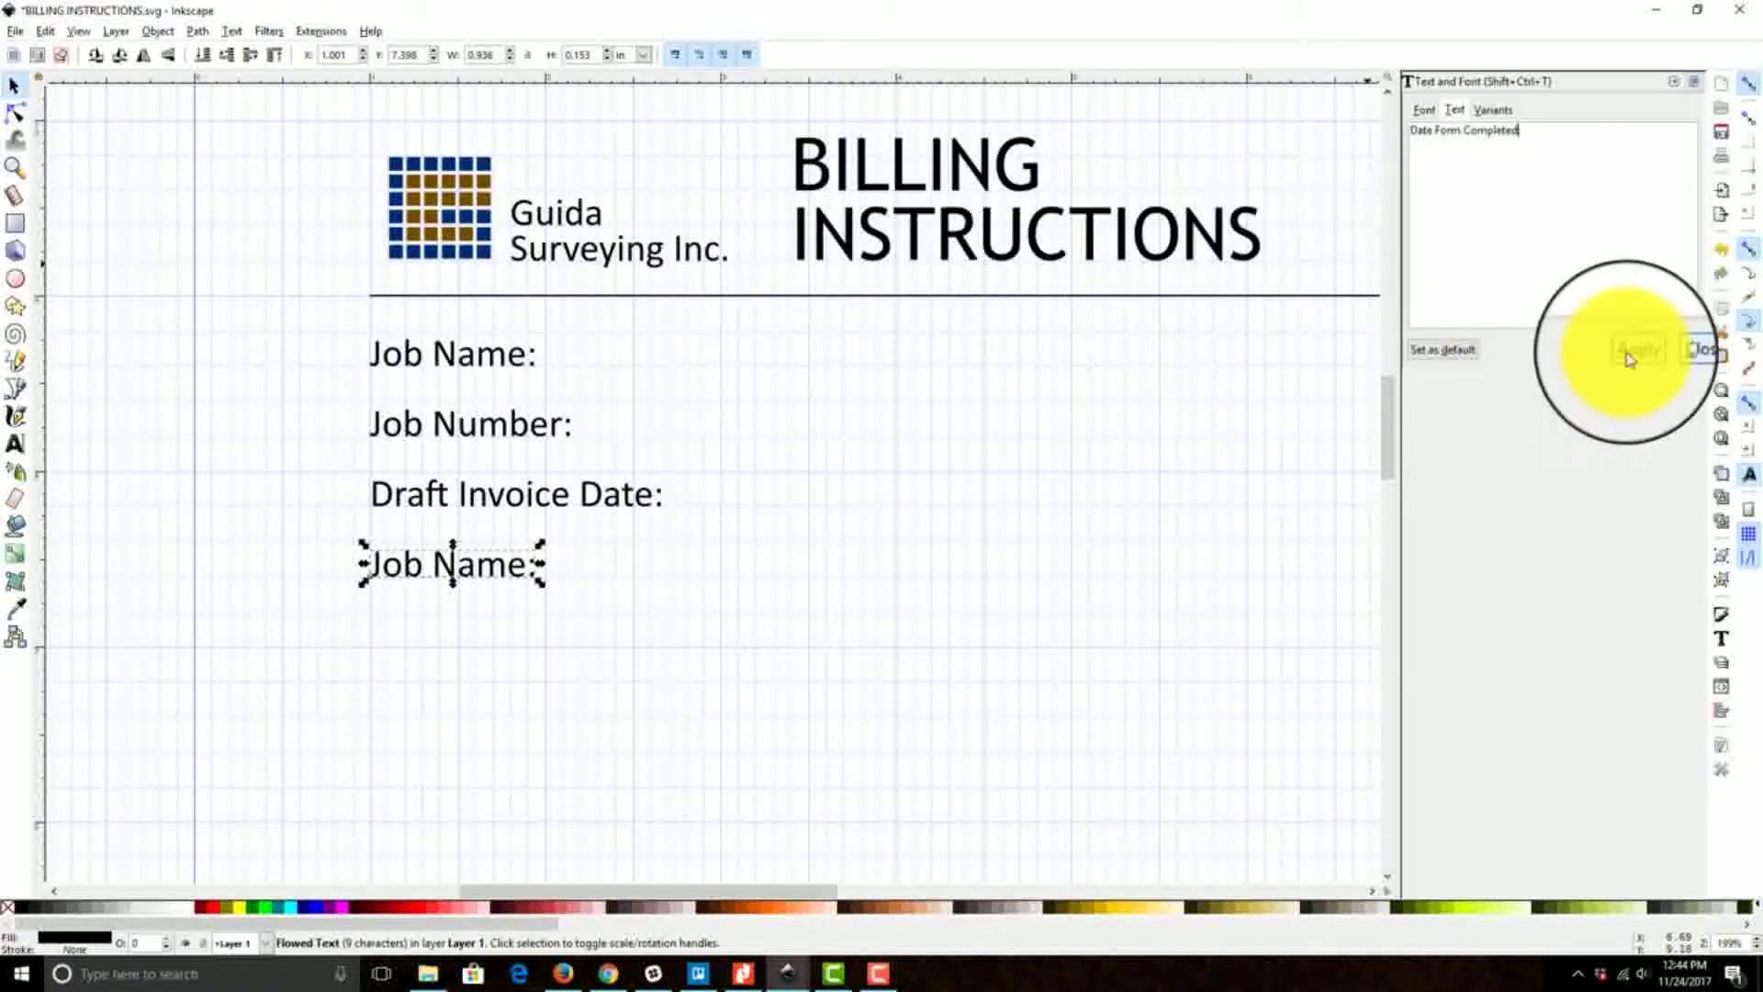
pyautogui.click(1634, 349)
pyautogui.click(1678, 349)
pyautogui.click(1378, 725)
pyautogui.moveTo(1396, 725); pyautogui.dragTo(1232, 685)
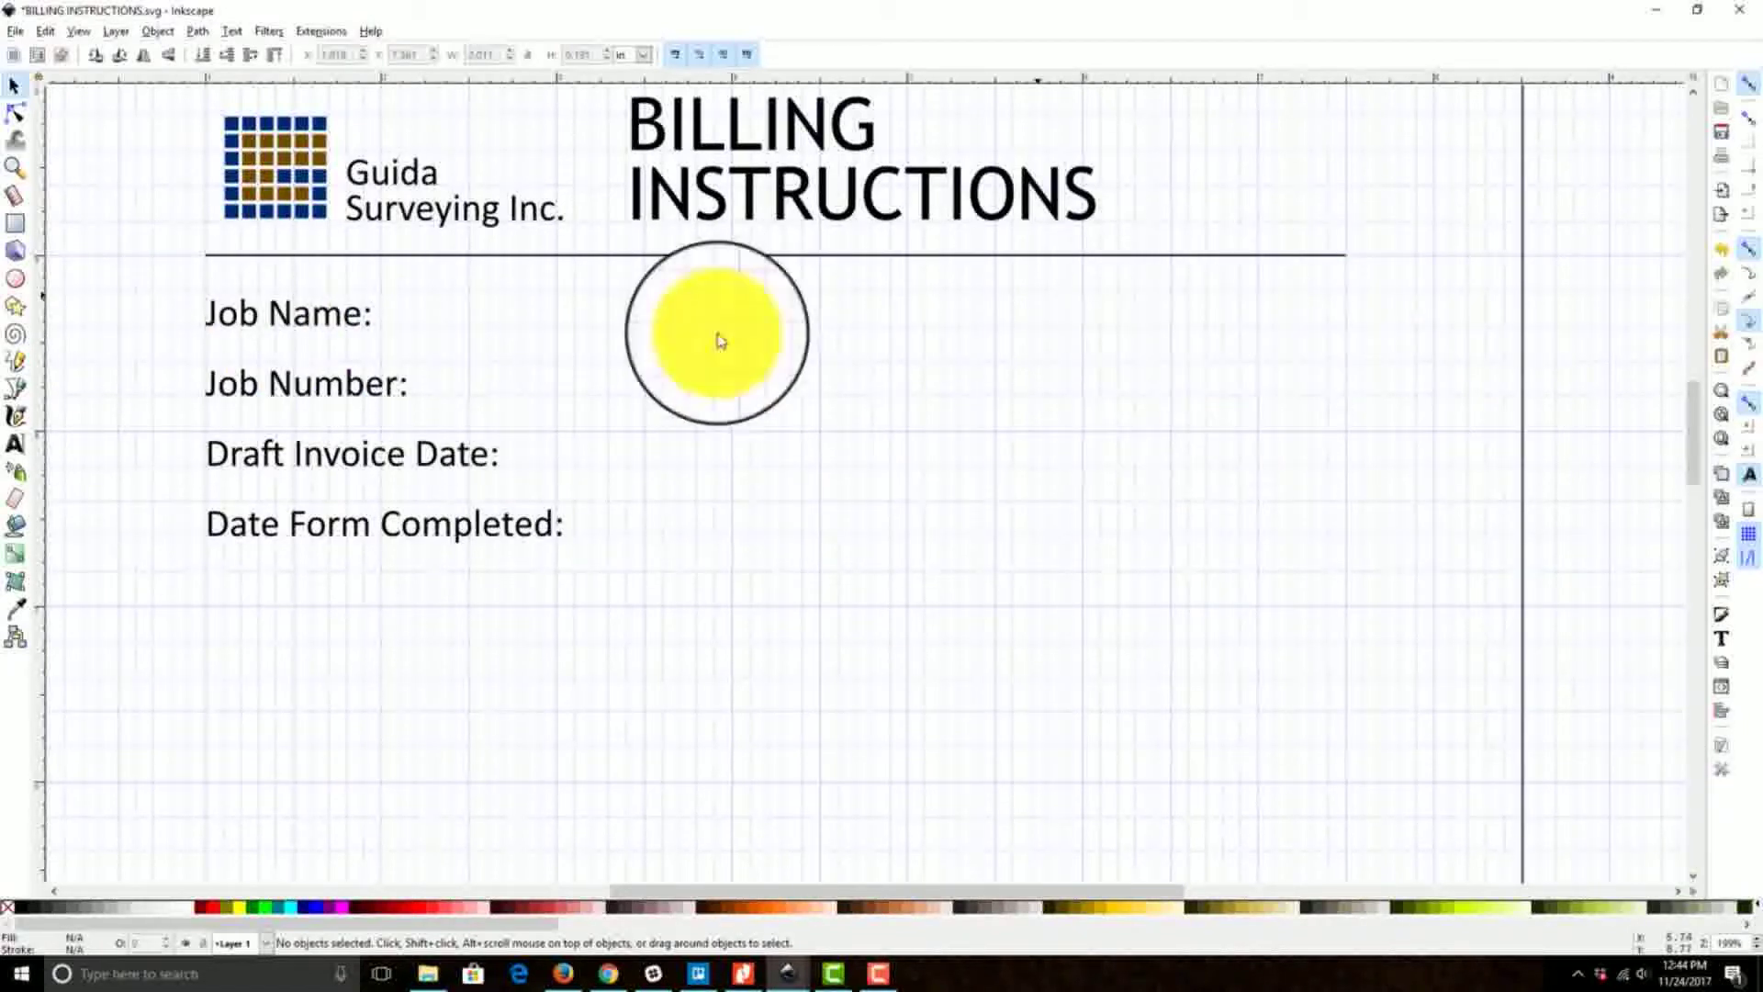
# Step: Set the rectangular grid's vertical spacing to 0.1 in
pyautogui.click(1721, 748)
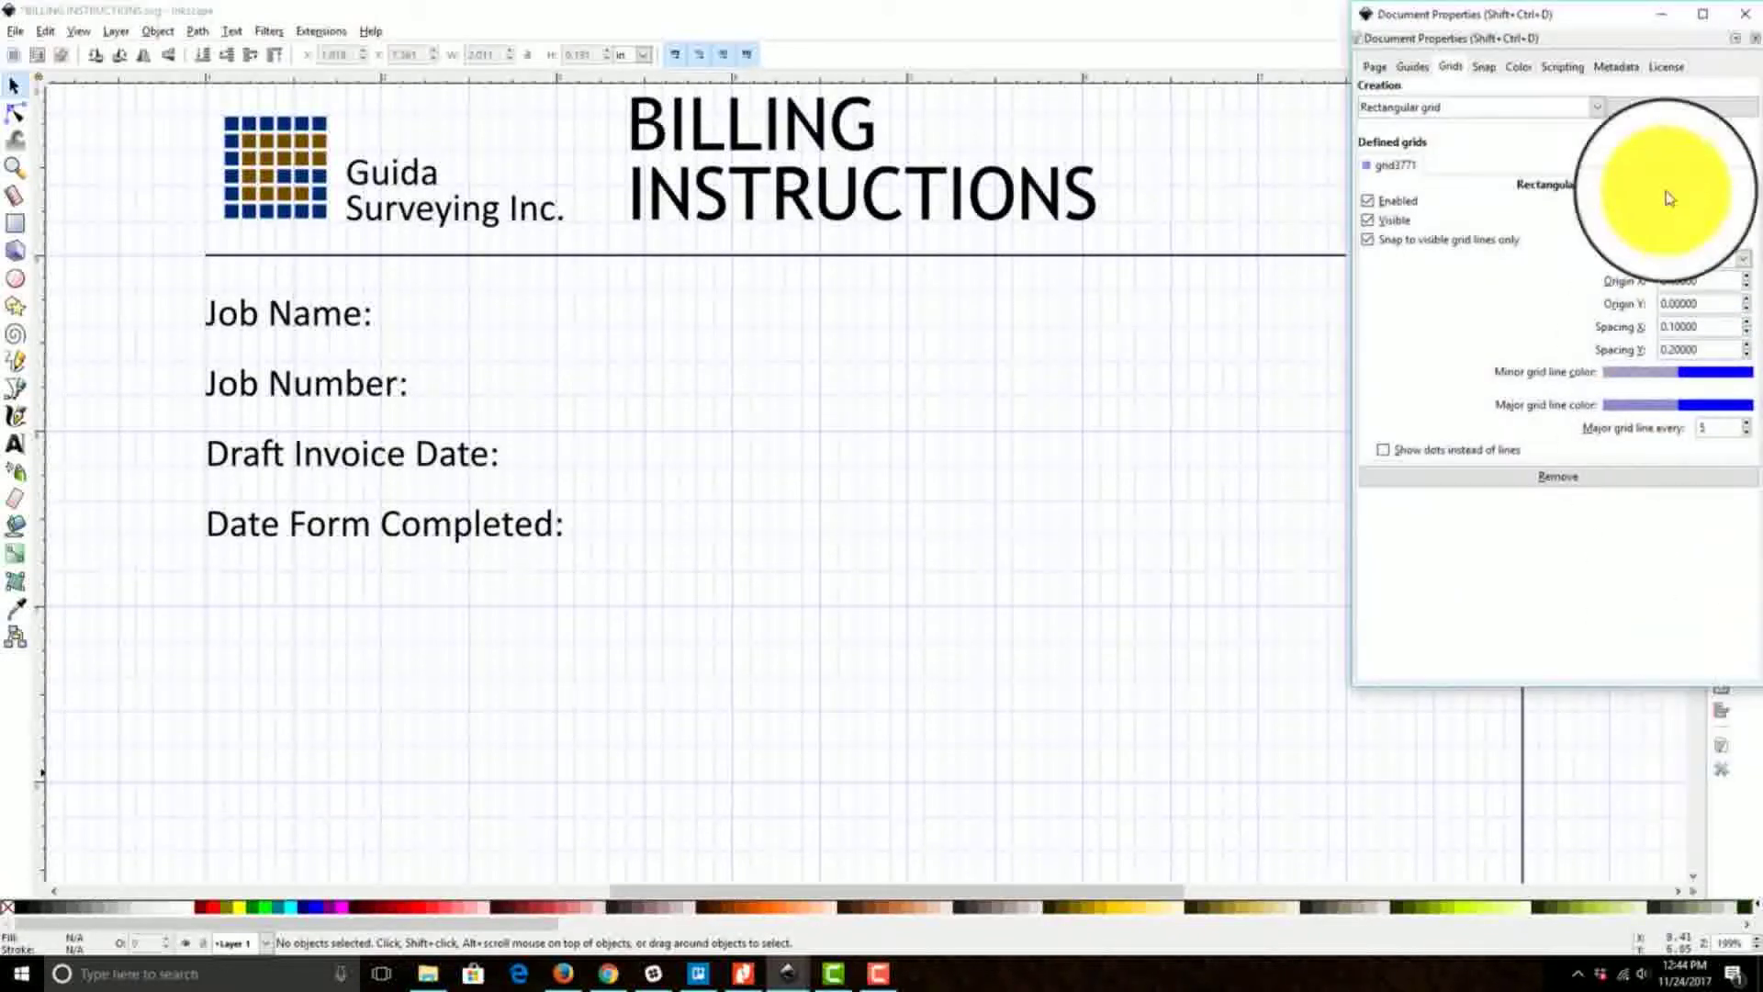
pyautogui.moveTo(1705, 350); pyautogui.dragTo(1538, 330)
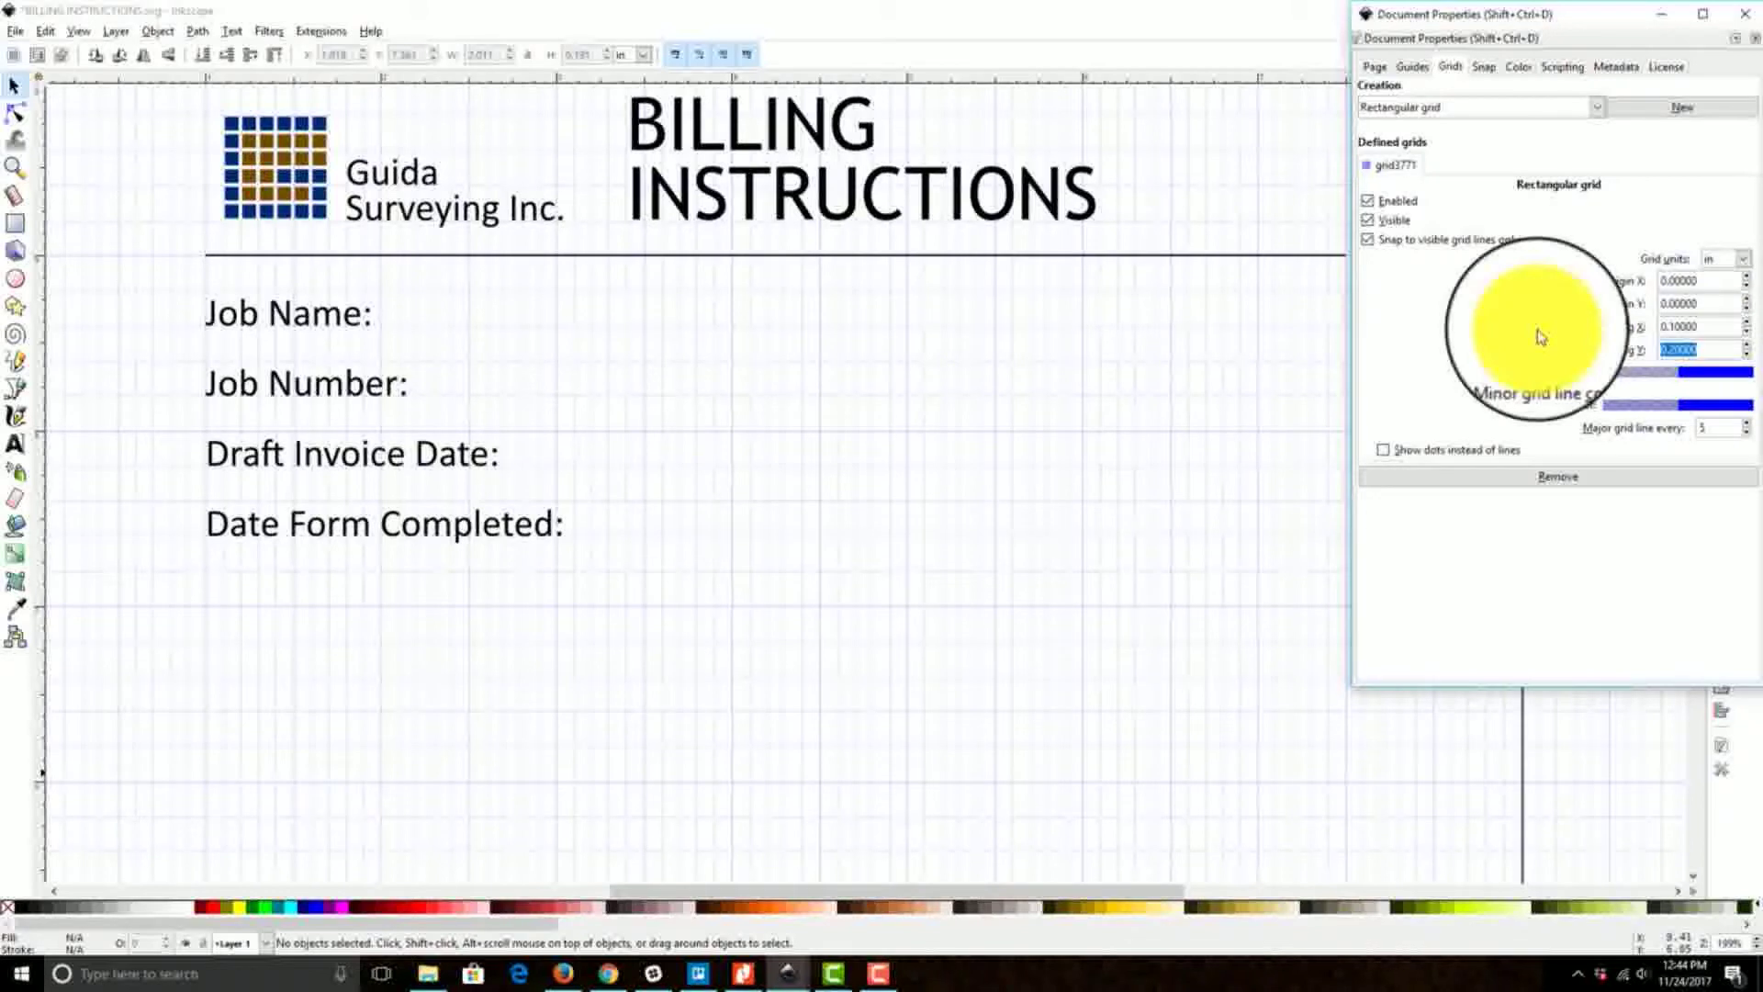
pyautogui.write('0.1')
pyautogui.press('Return')
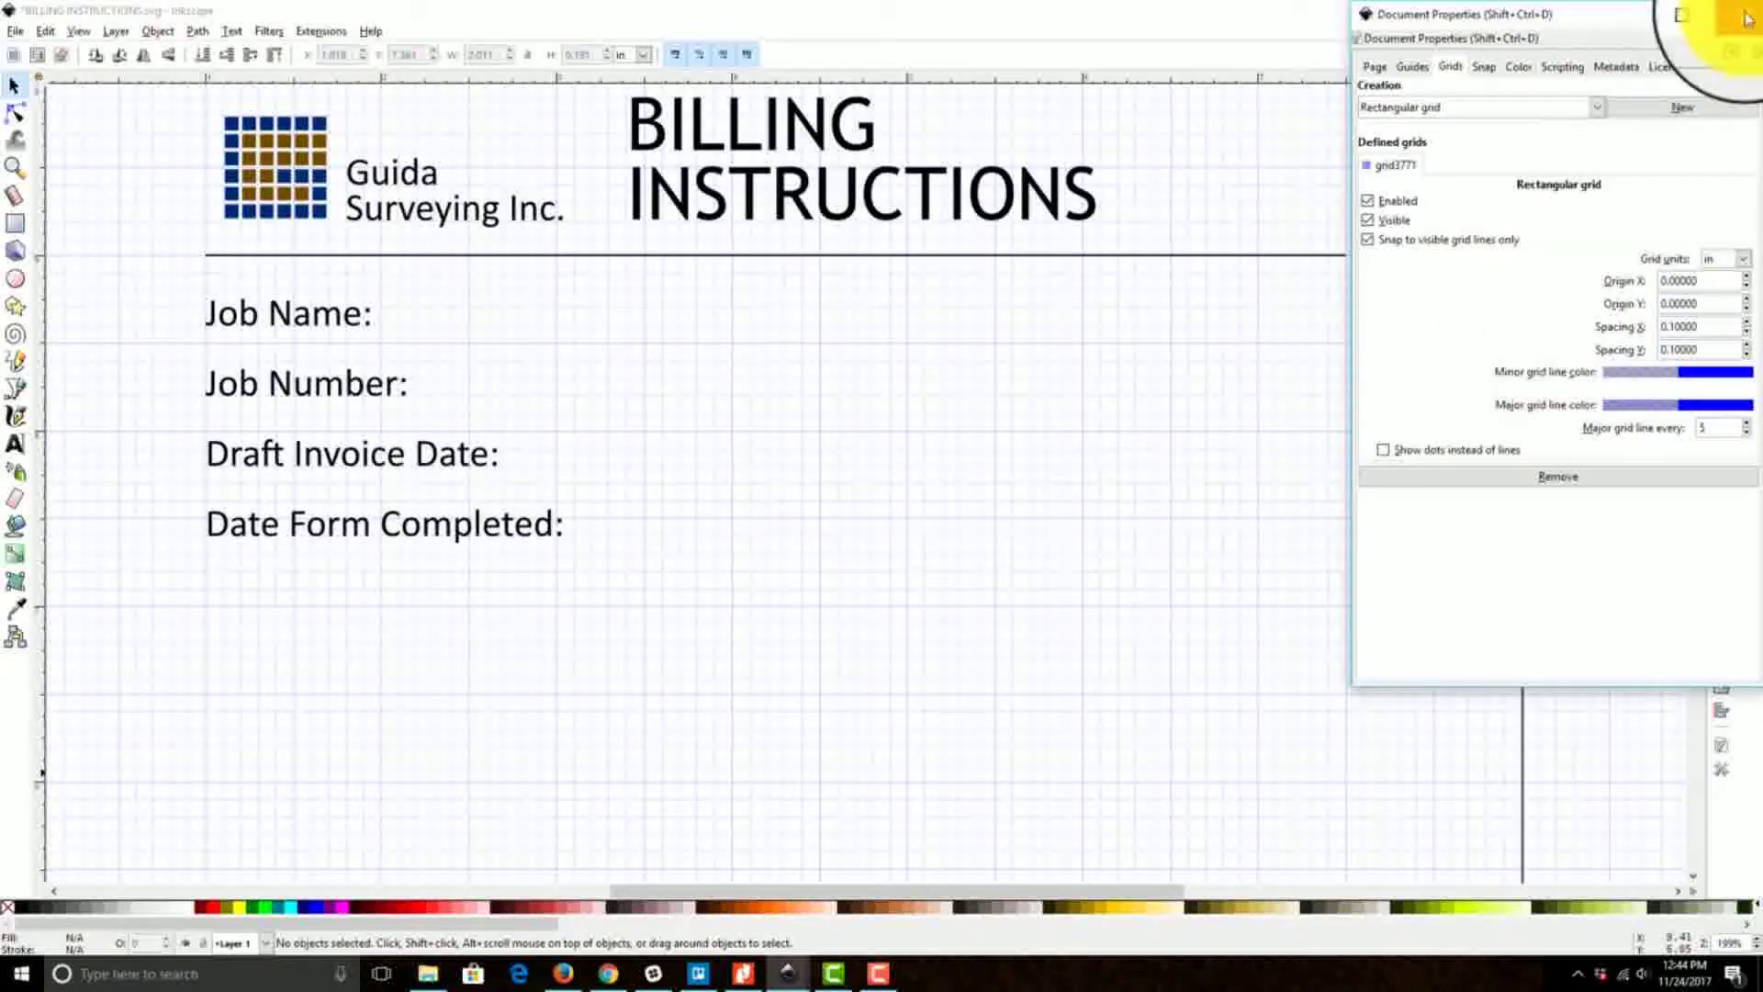
pyautogui.click(761, 374)
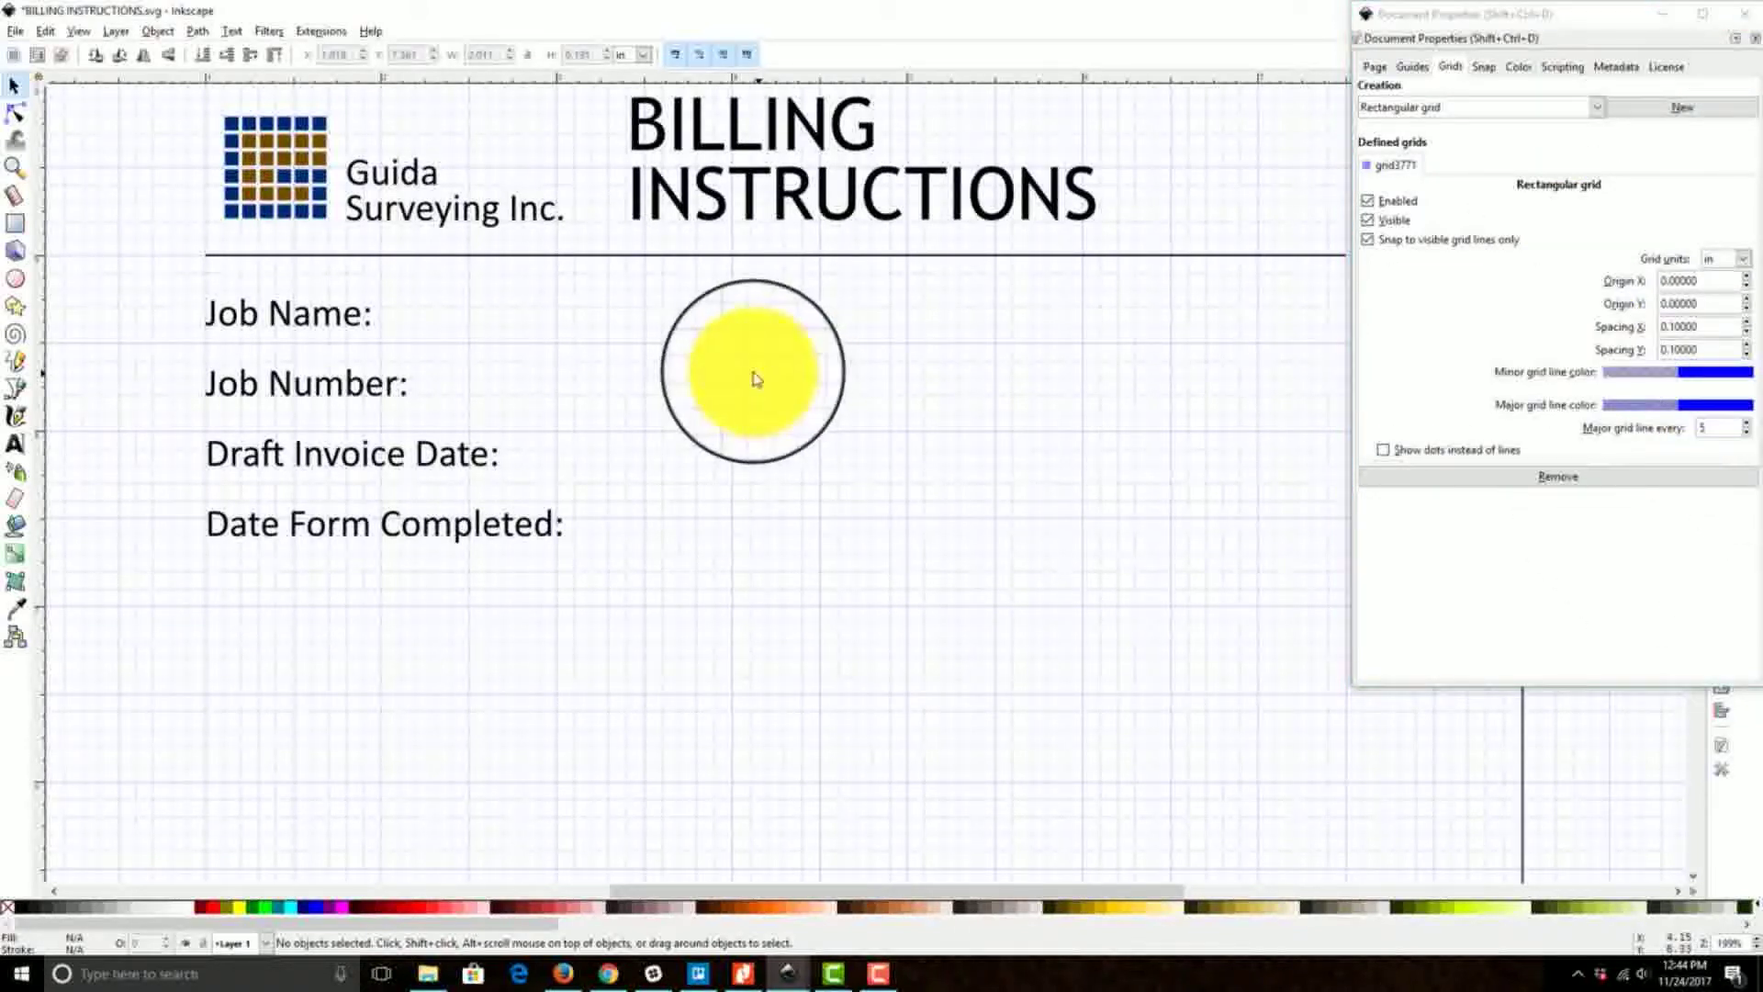
# Step: Draw a 4 in by 0.4 in rectangle beside the "Job Name:" label, ending flush with the header line, and close the document properties
pyautogui.click(18, 228)
pyautogui.moveTo(400, 346); pyautogui.dragTo(1365, 275)
pyautogui.moveTo(971, 496); pyautogui.dragTo(787, 500)
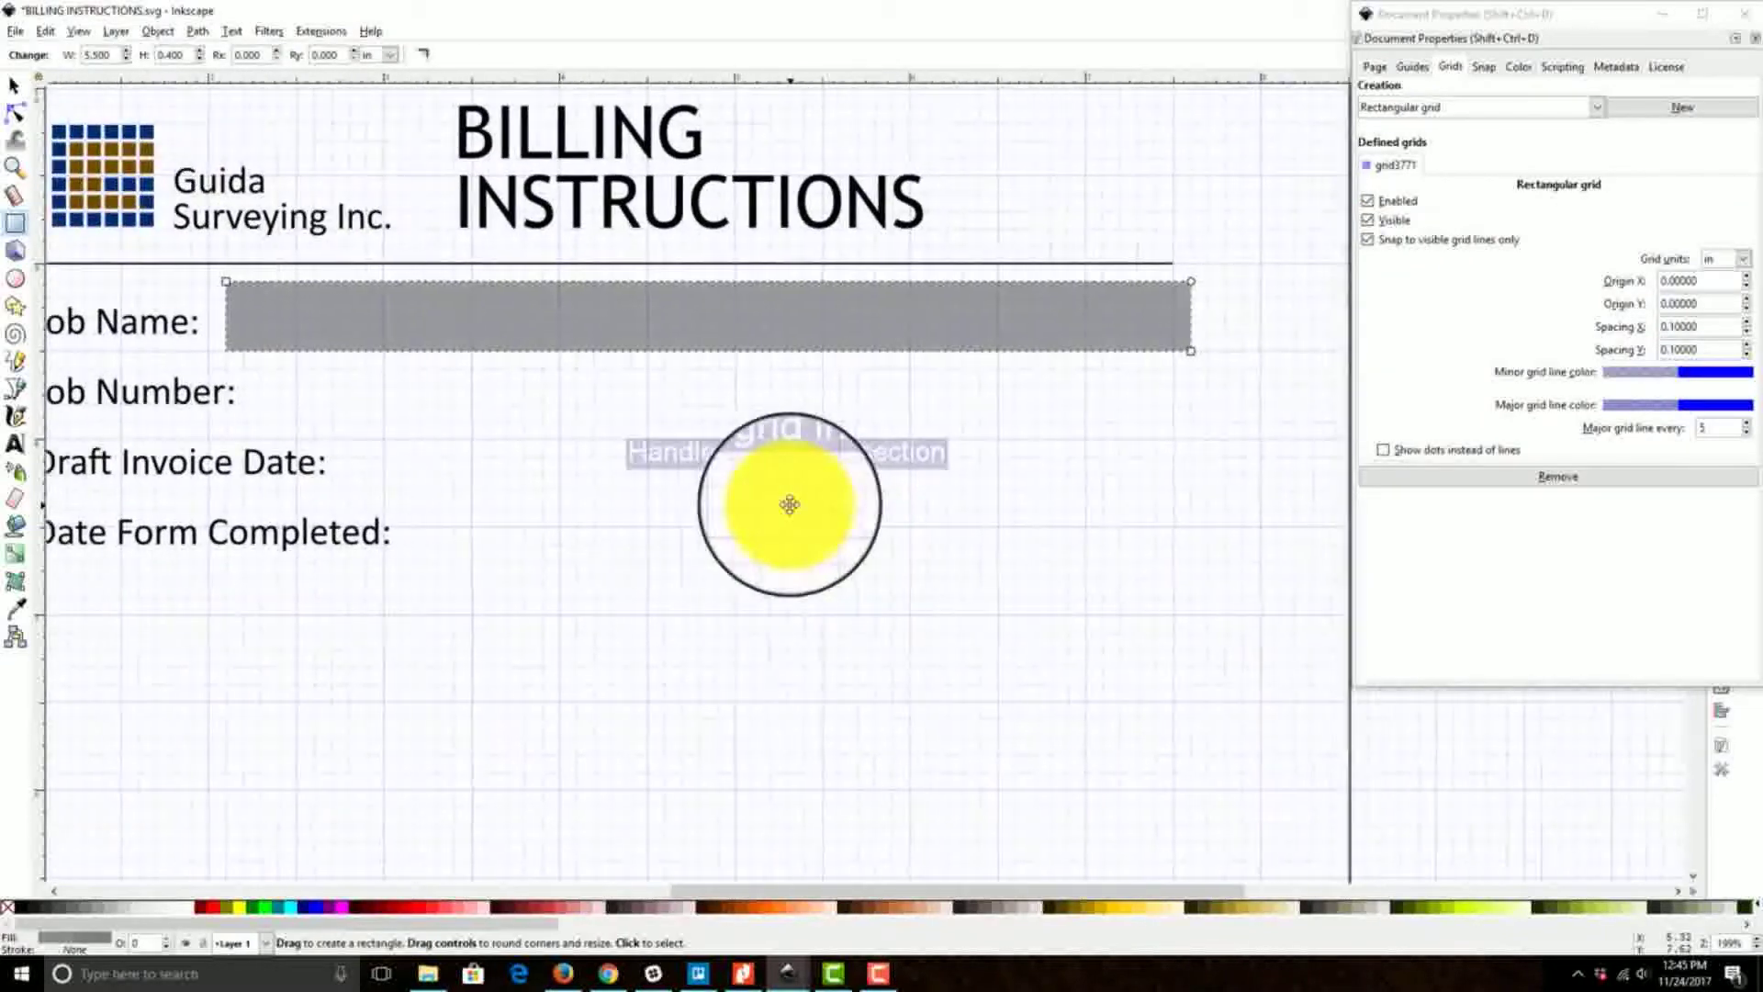
pyautogui.click(14, 86)
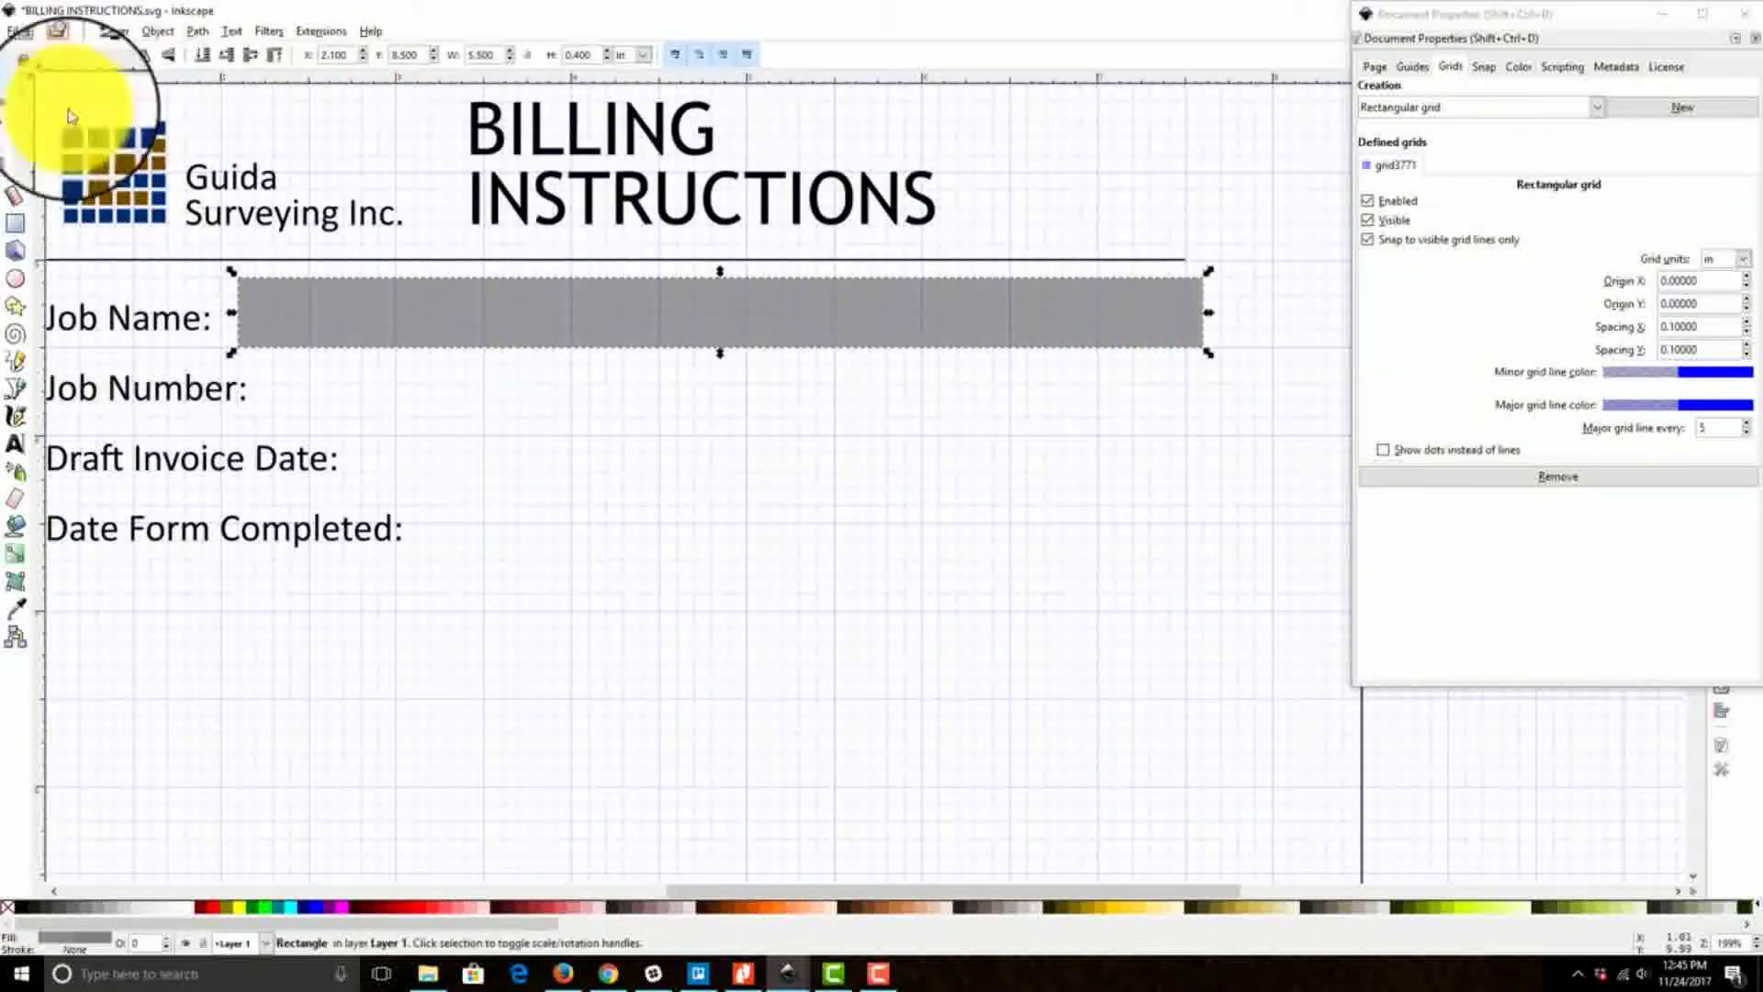
pyautogui.moveTo(1209, 318); pyautogui.dragTo(1182, 318)
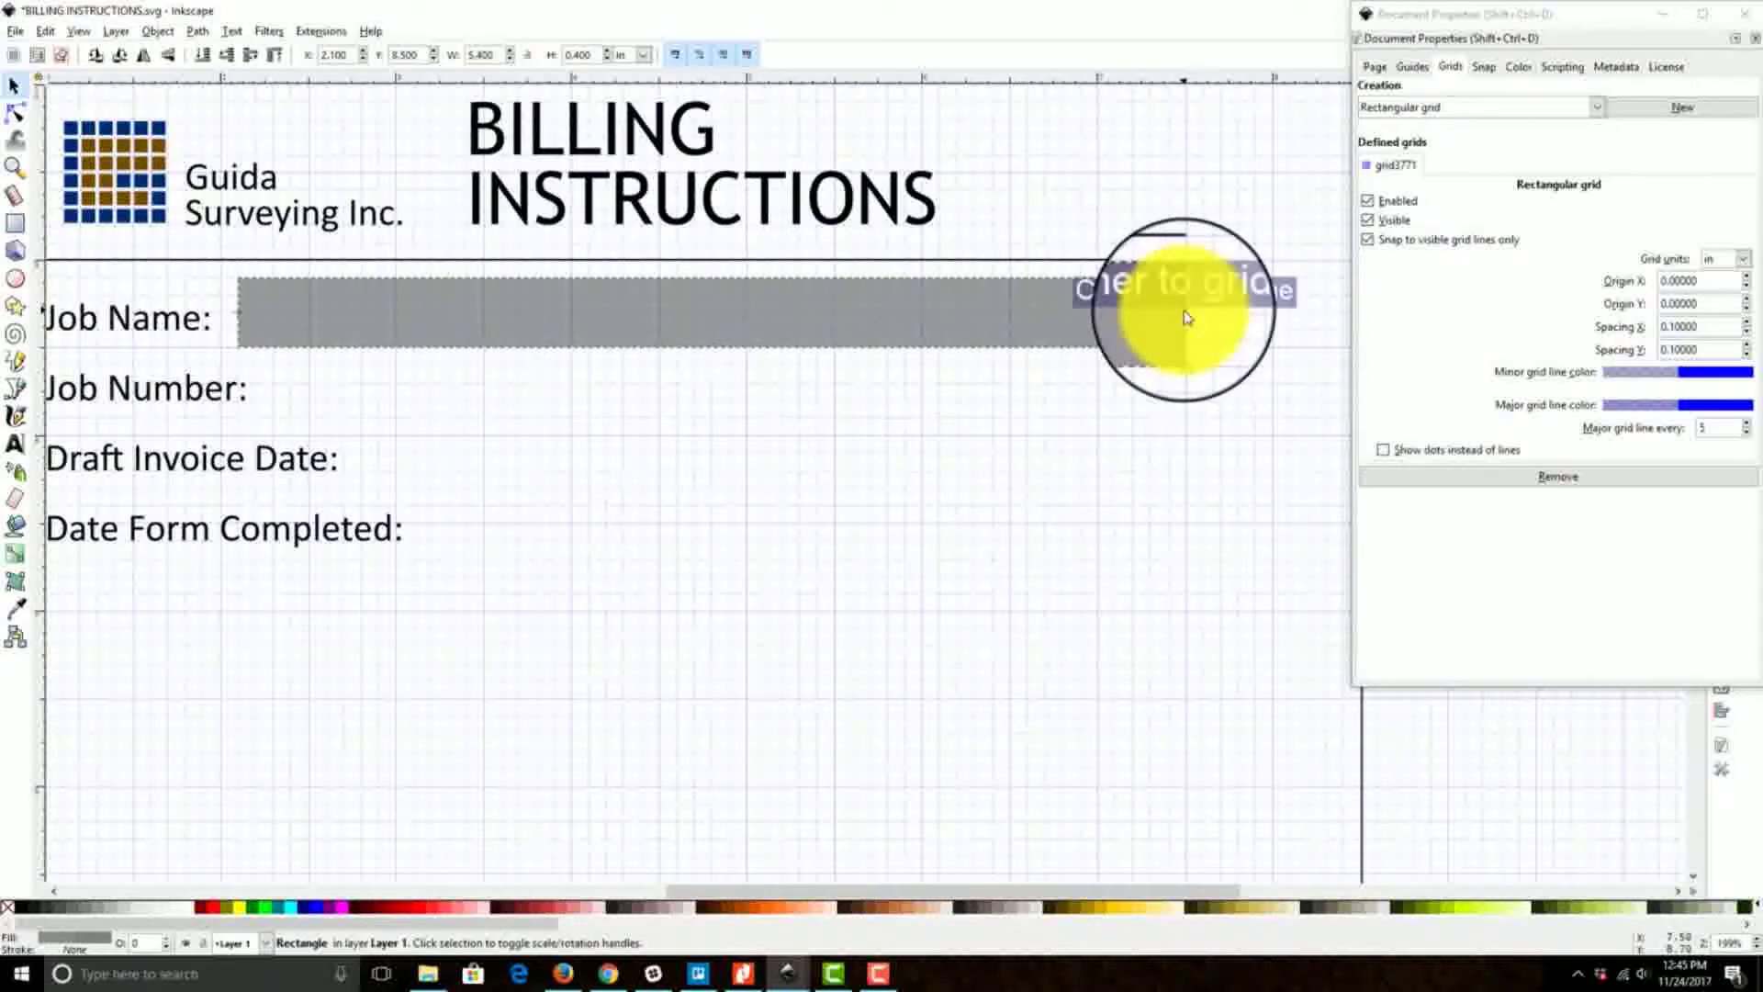
pyautogui.moveTo(237, 313); pyautogui.dragTo(512, 316)
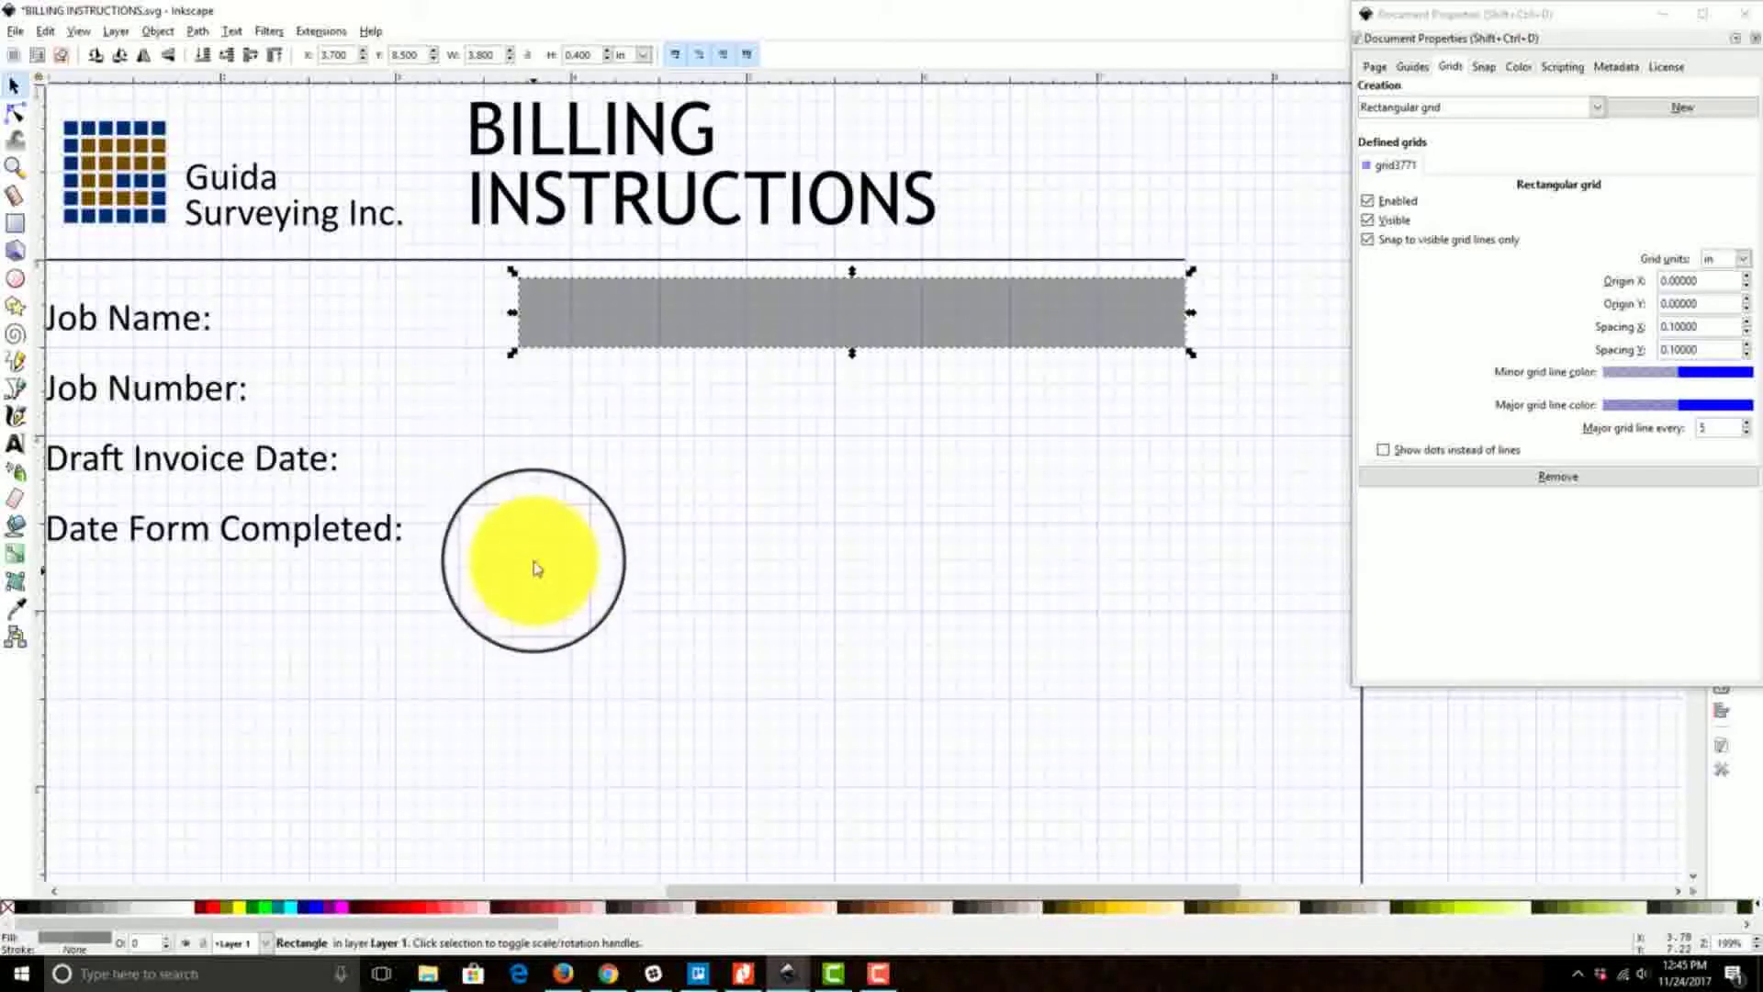
pyautogui.moveTo(513, 317); pyautogui.dragTo(485, 315)
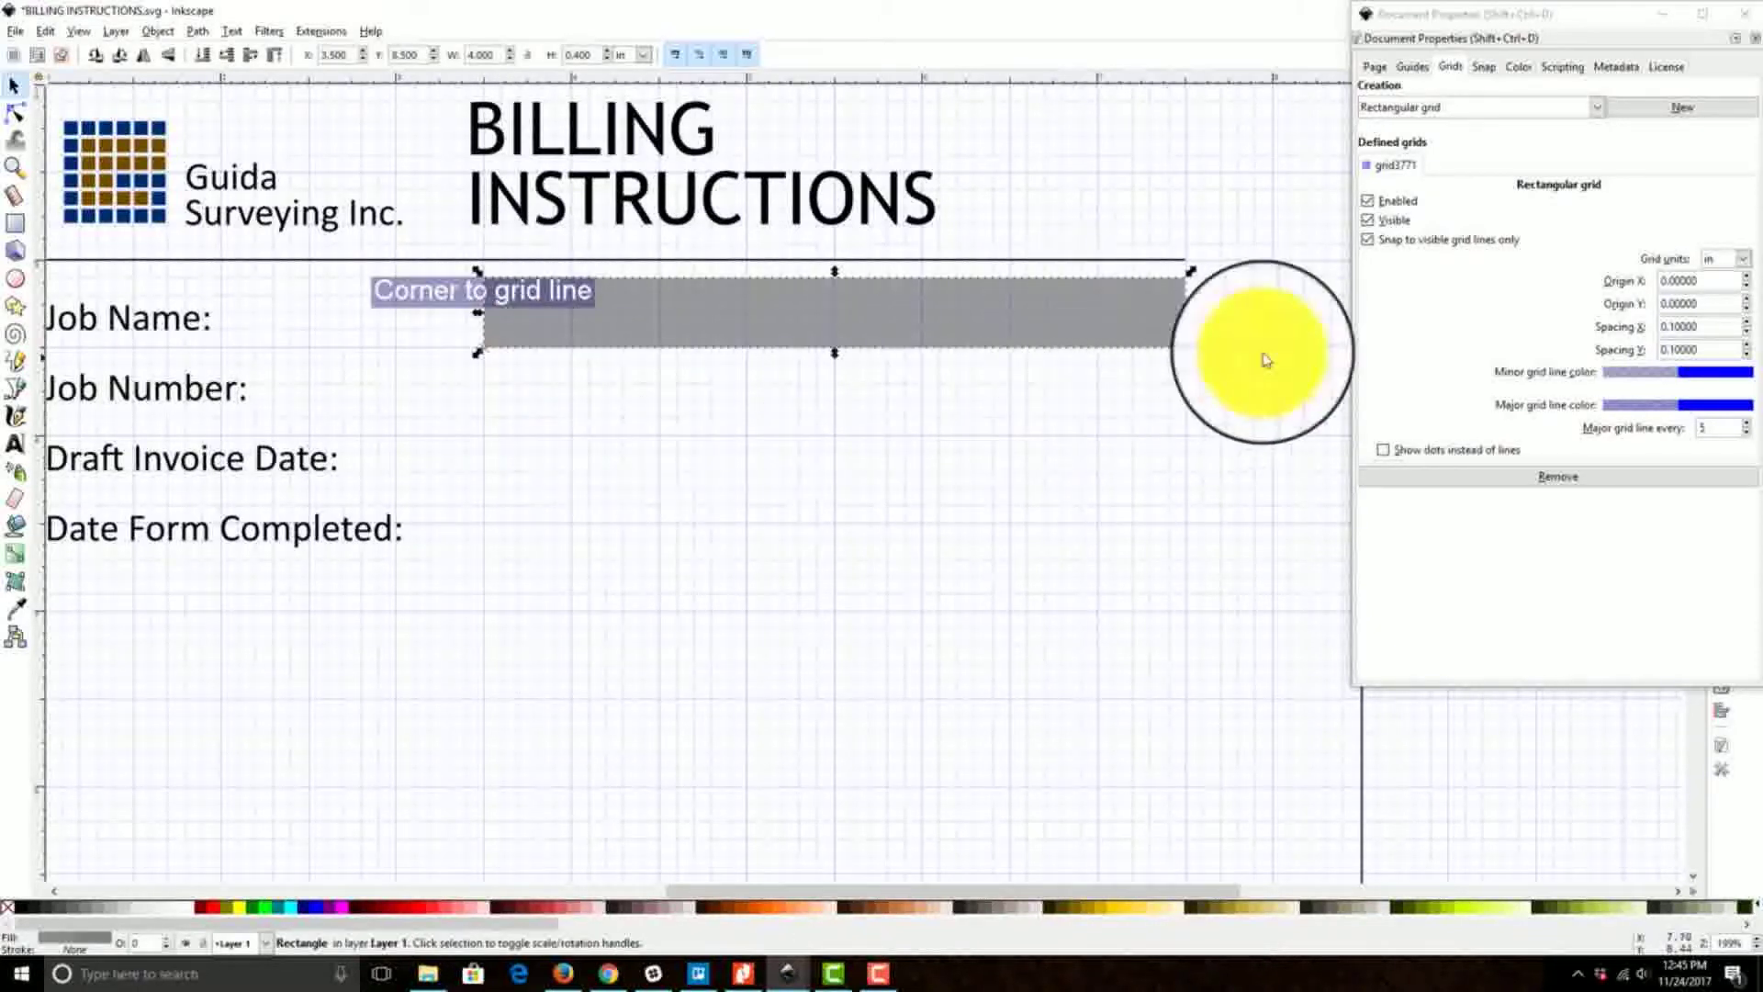
pyautogui.click(1744, 13)
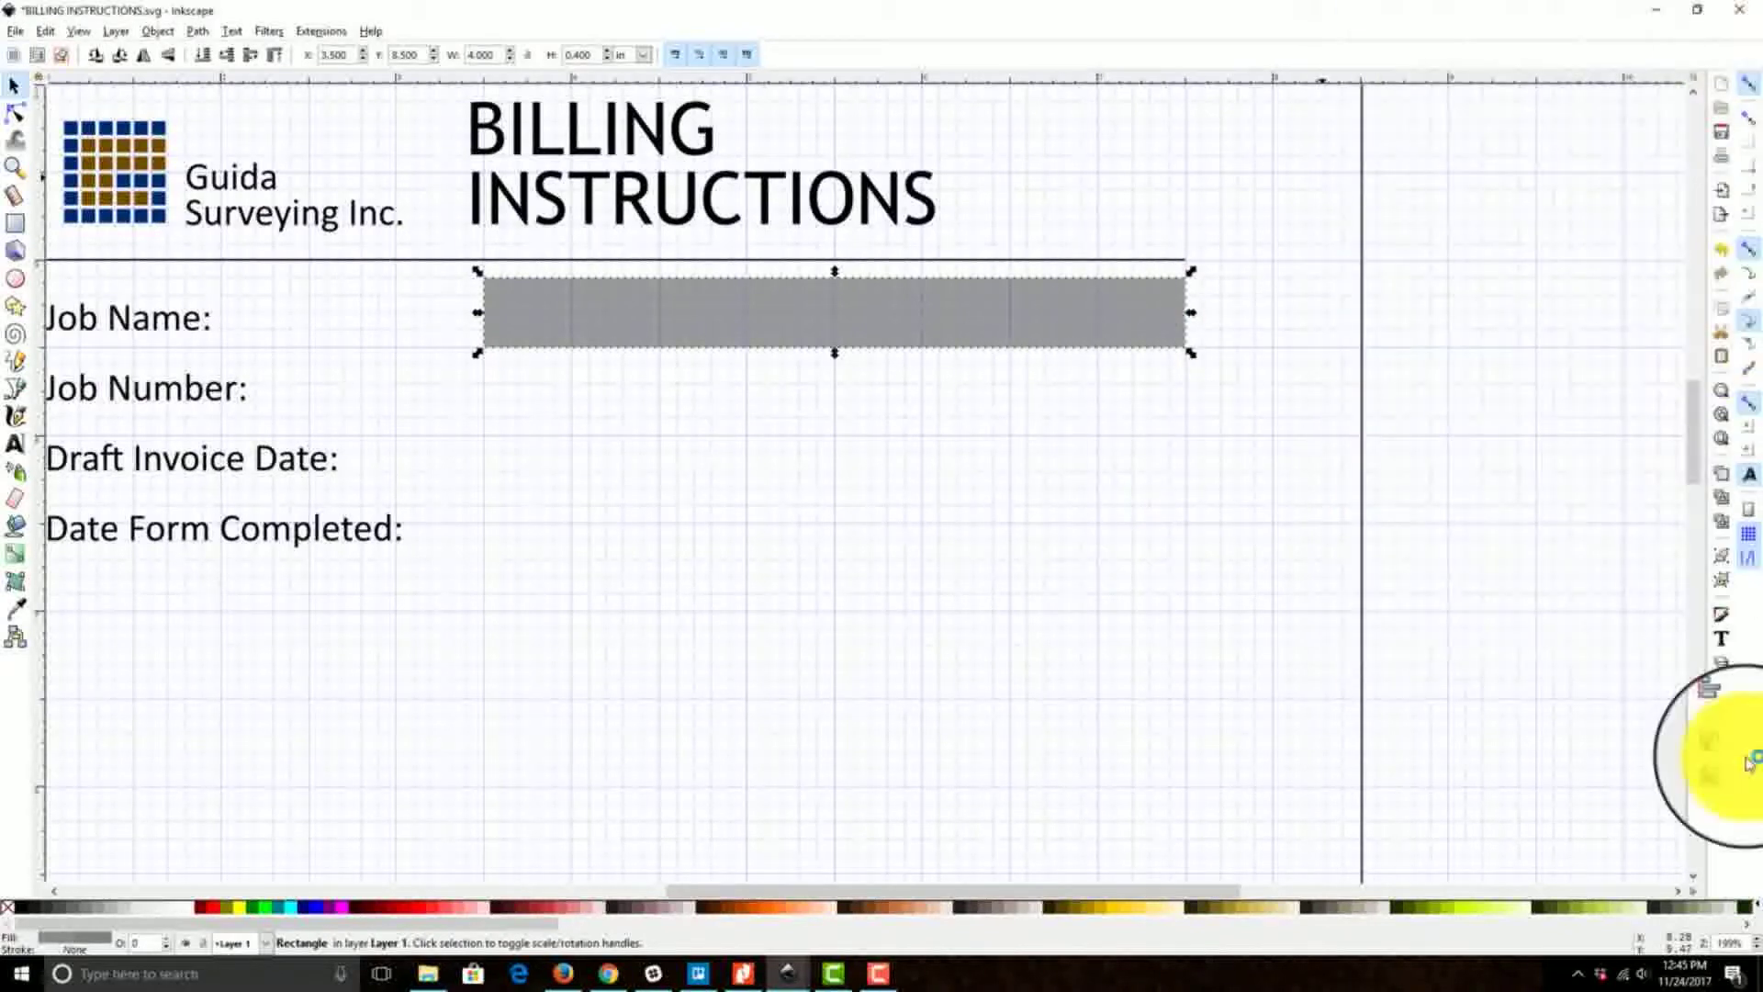
# Step: Remove the rectangle's fill and give it a solid black outline 0.010 in wide
pyautogui.click(1696, 638)
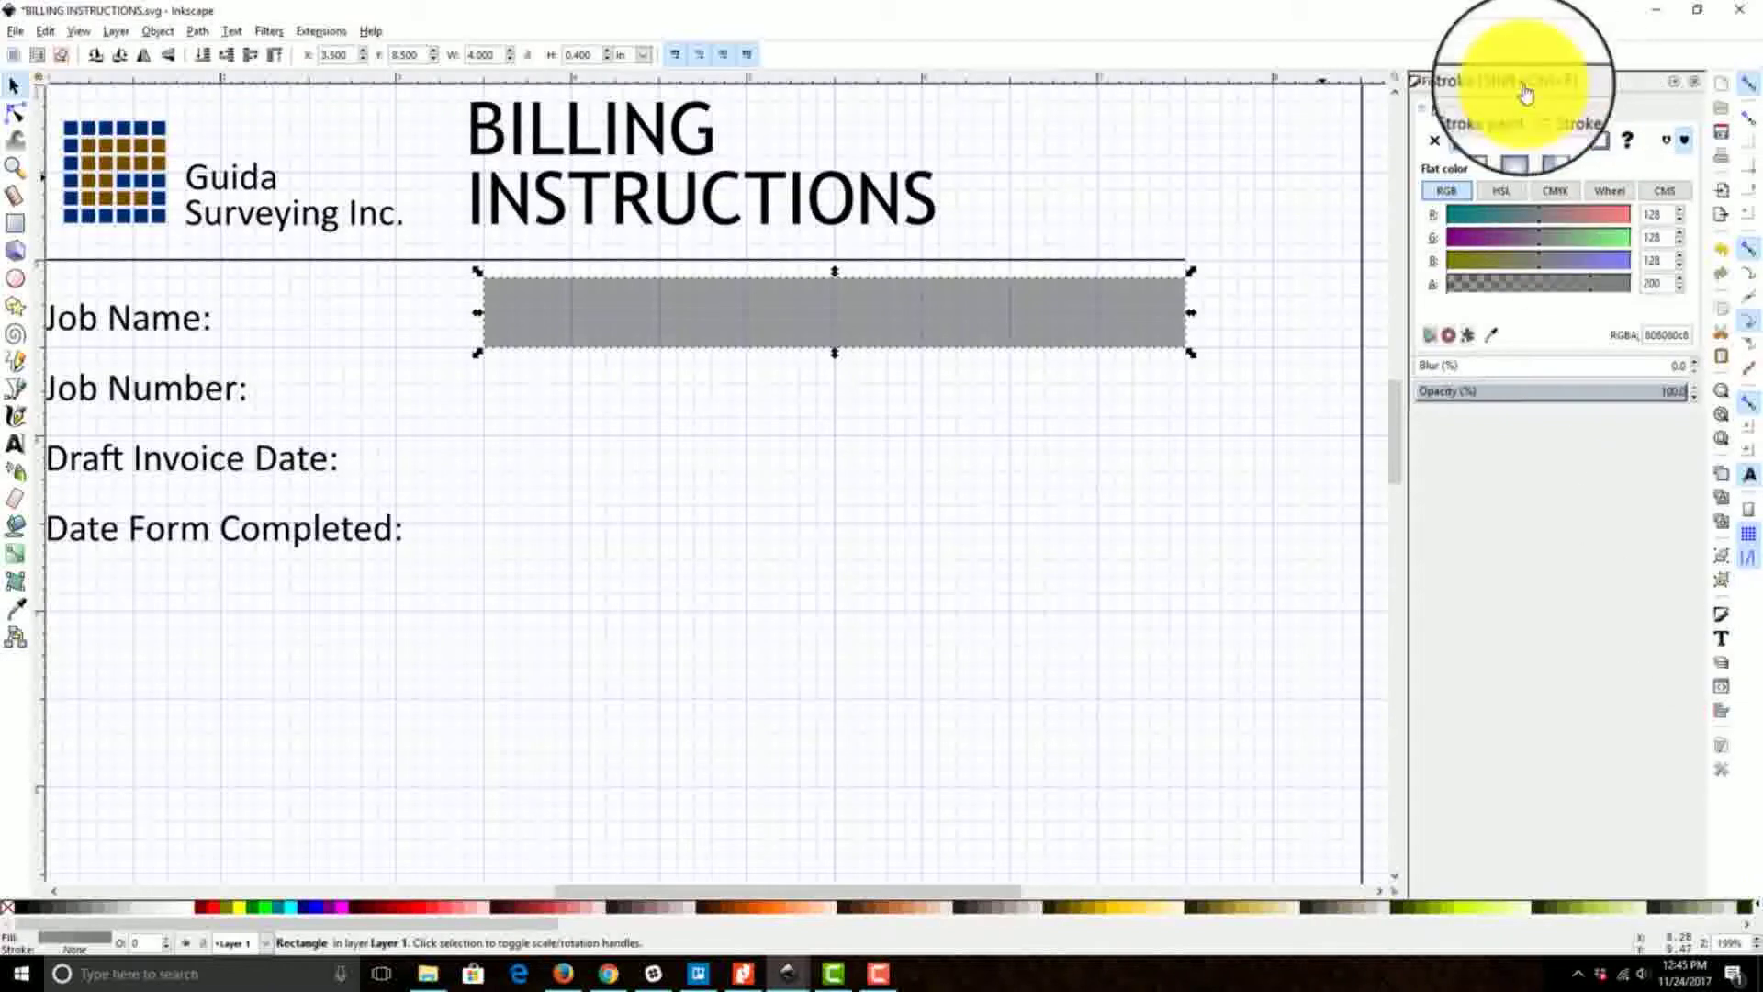
pyautogui.click(1423, 140)
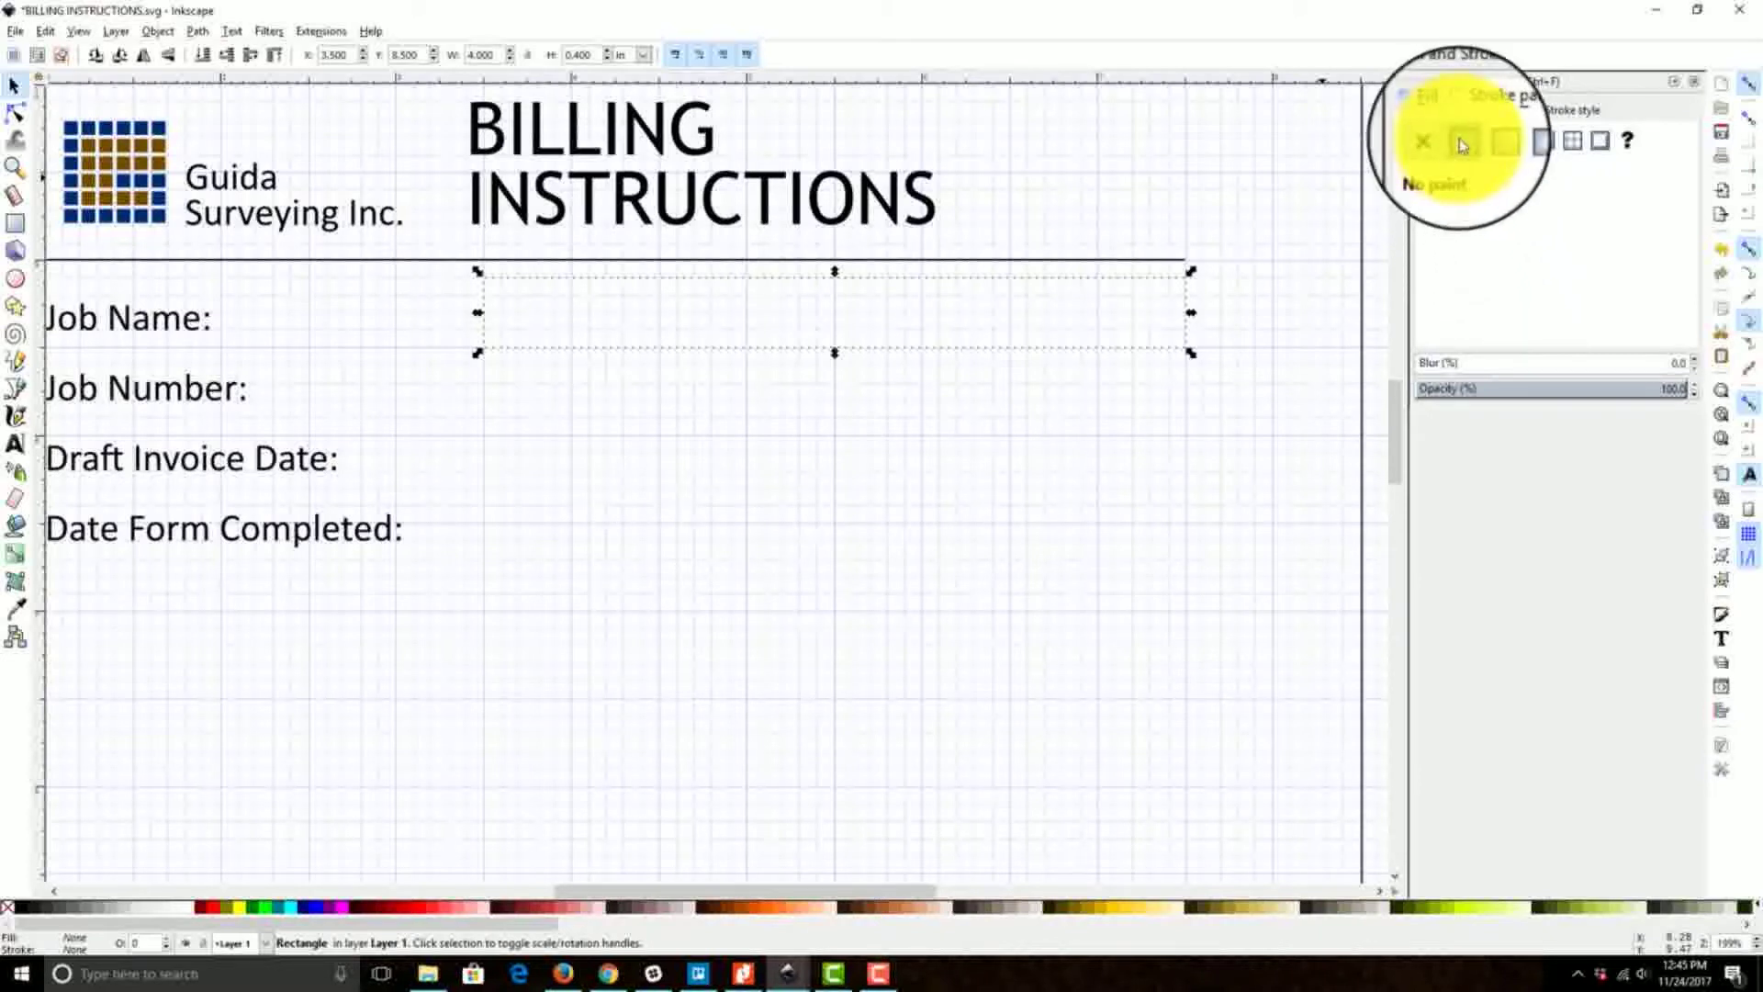
pyautogui.click(1461, 144)
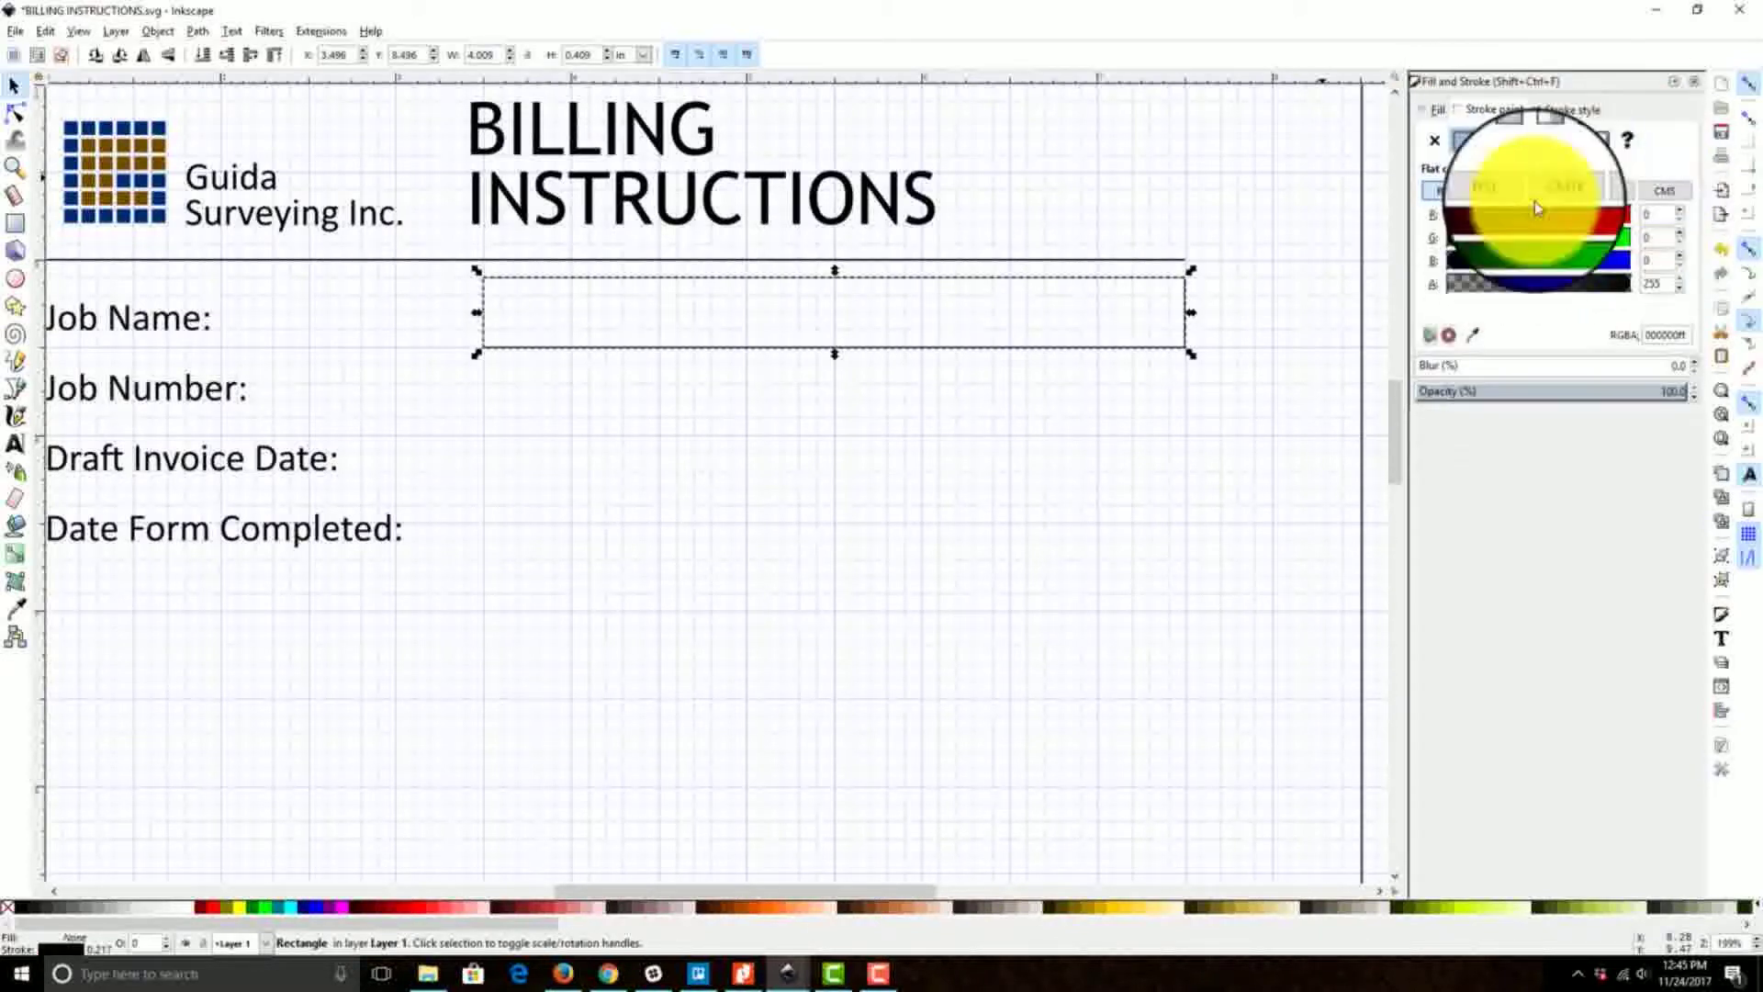
pyautogui.click(1554, 107)
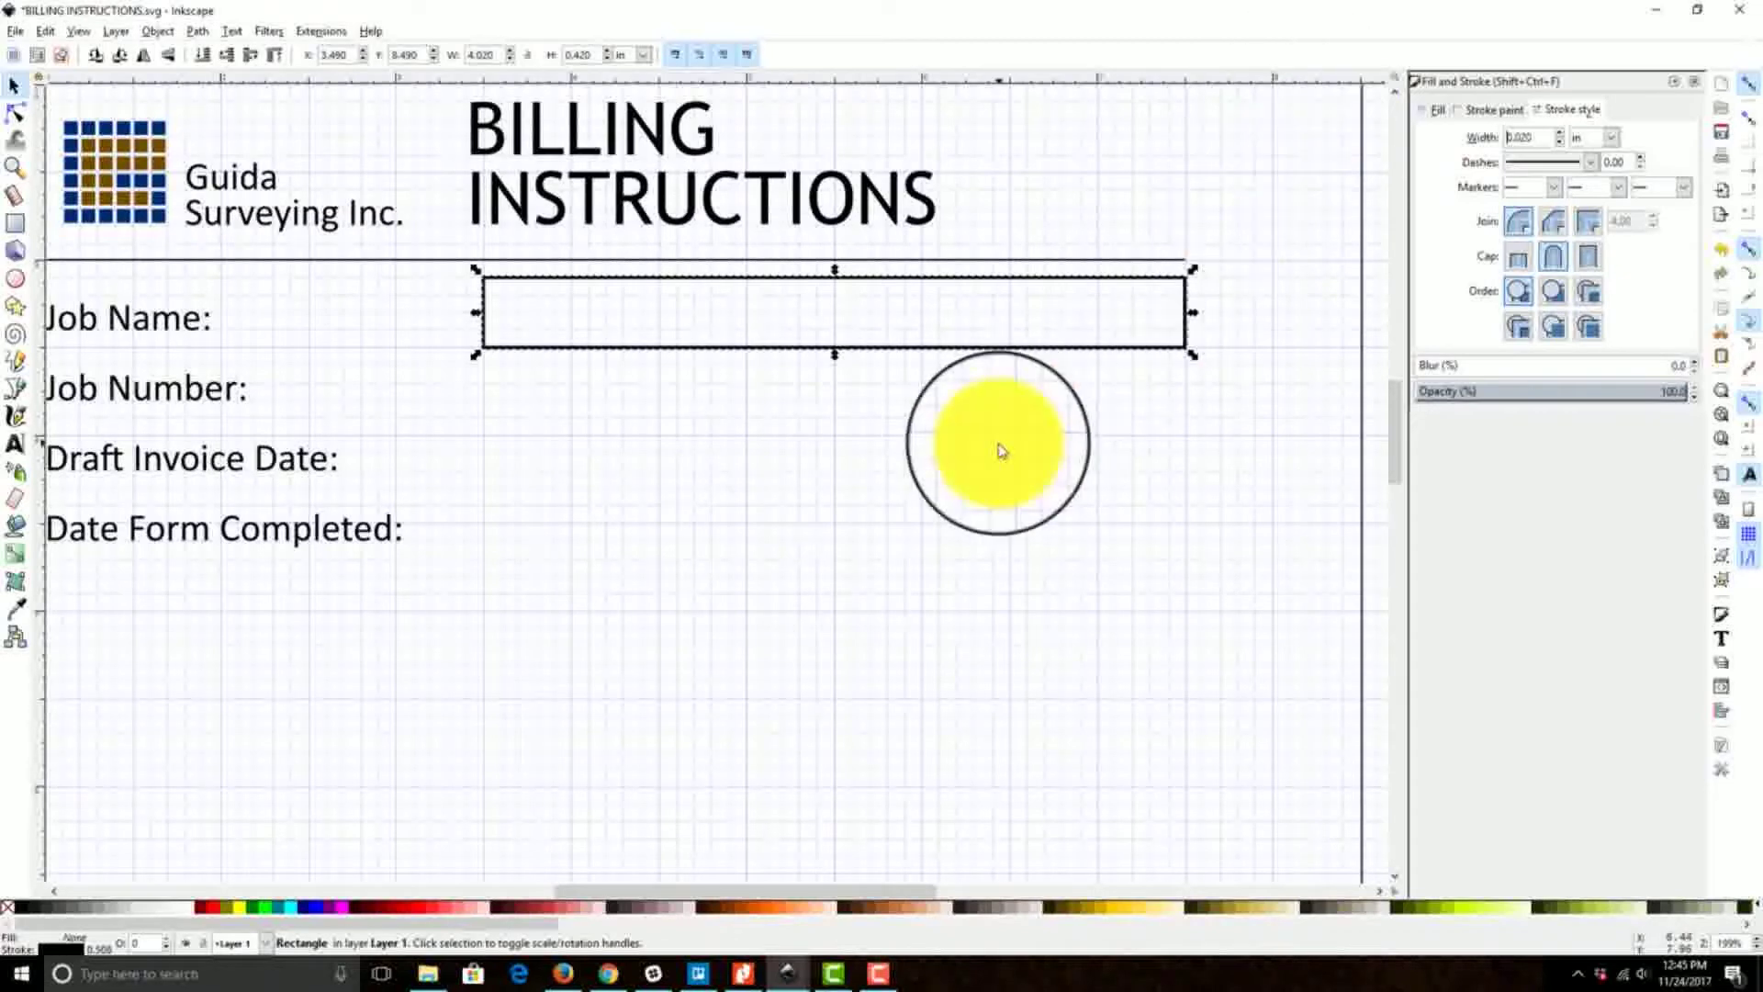
pyautogui.click(905, 467)
pyautogui.moveTo(356, 455); pyautogui.dragTo(491, 431)
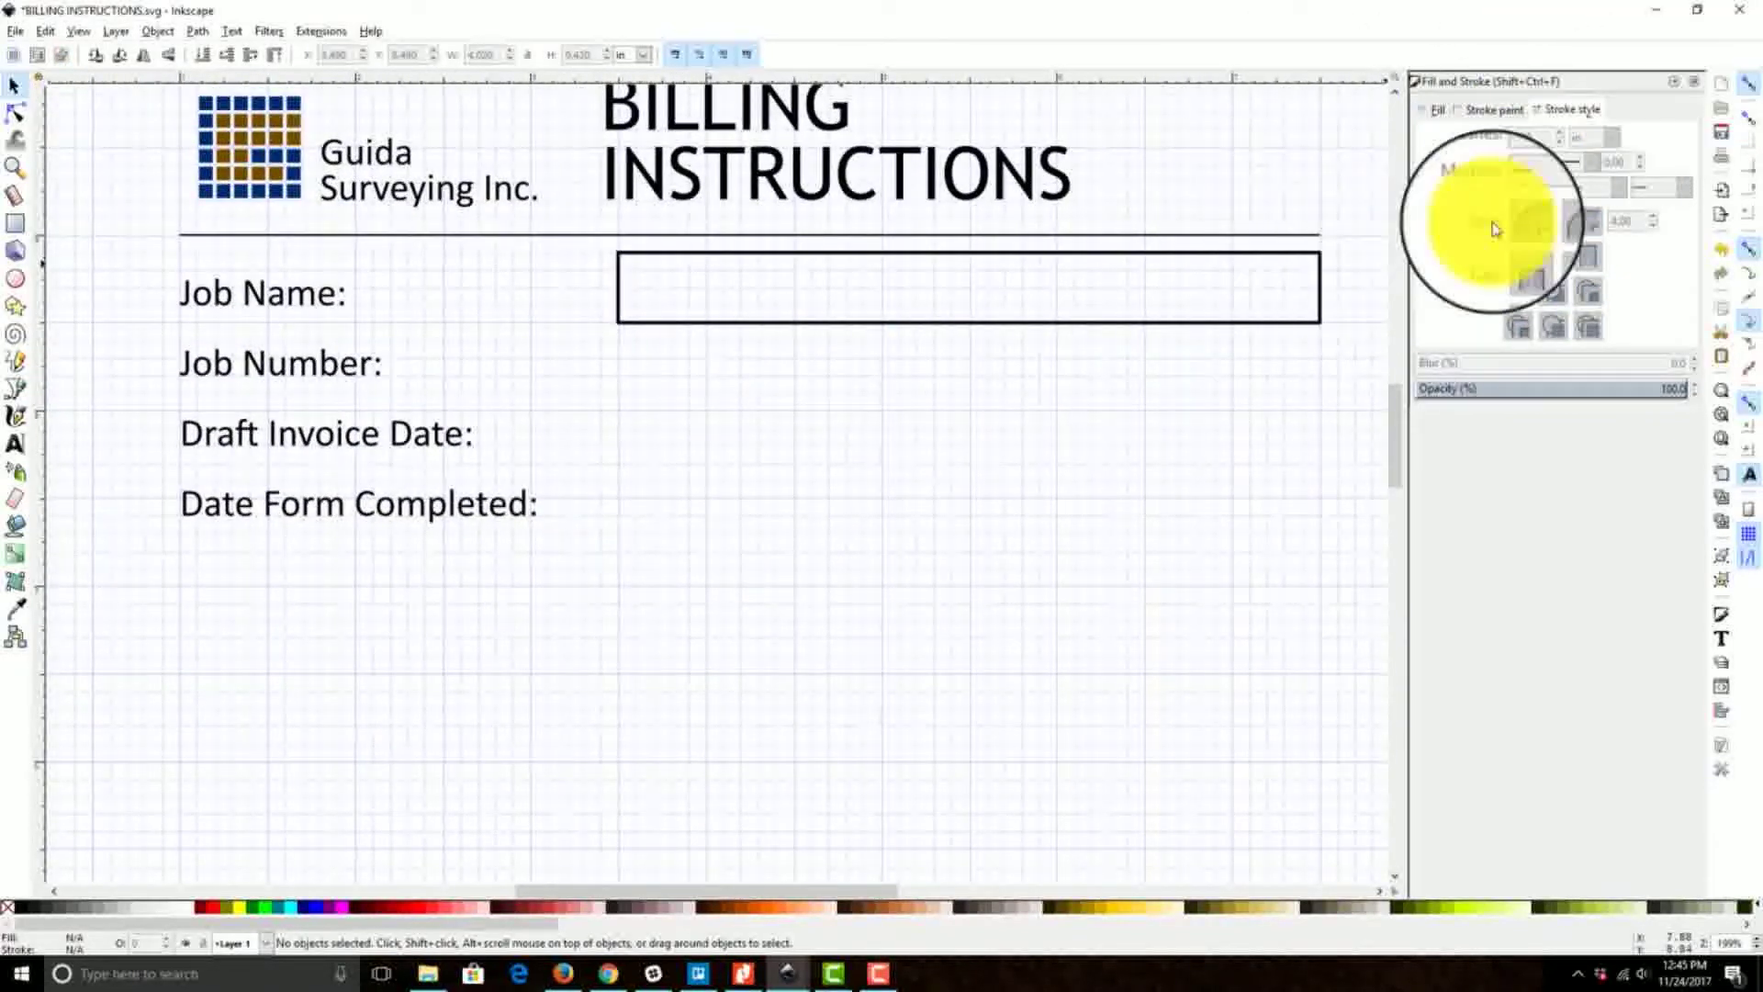
pyautogui.click(1319, 321)
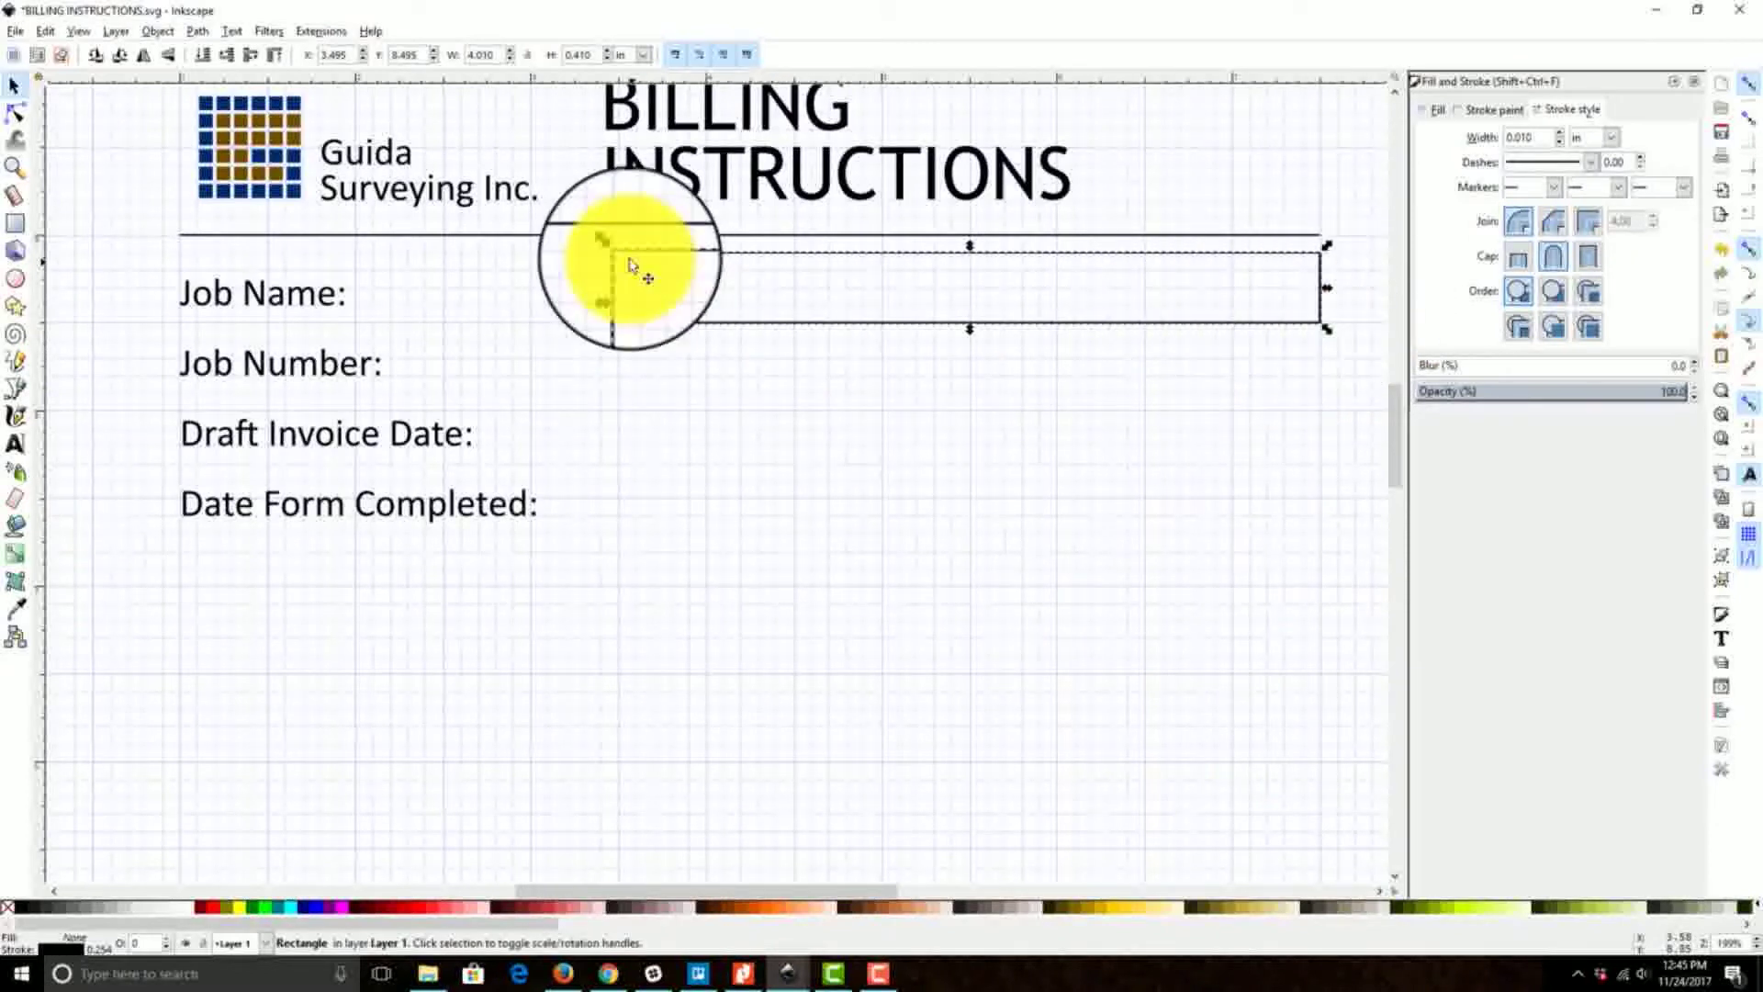
# Step: Duplicate the outlined box three times, stack the copies below it at 0.5 in intervals, and close the fill and stroke settings
pyautogui.moveTo(630, 258); pyautogui.dragTo(642, 442)
pyautogui.hotkey('ctrl', 'd')
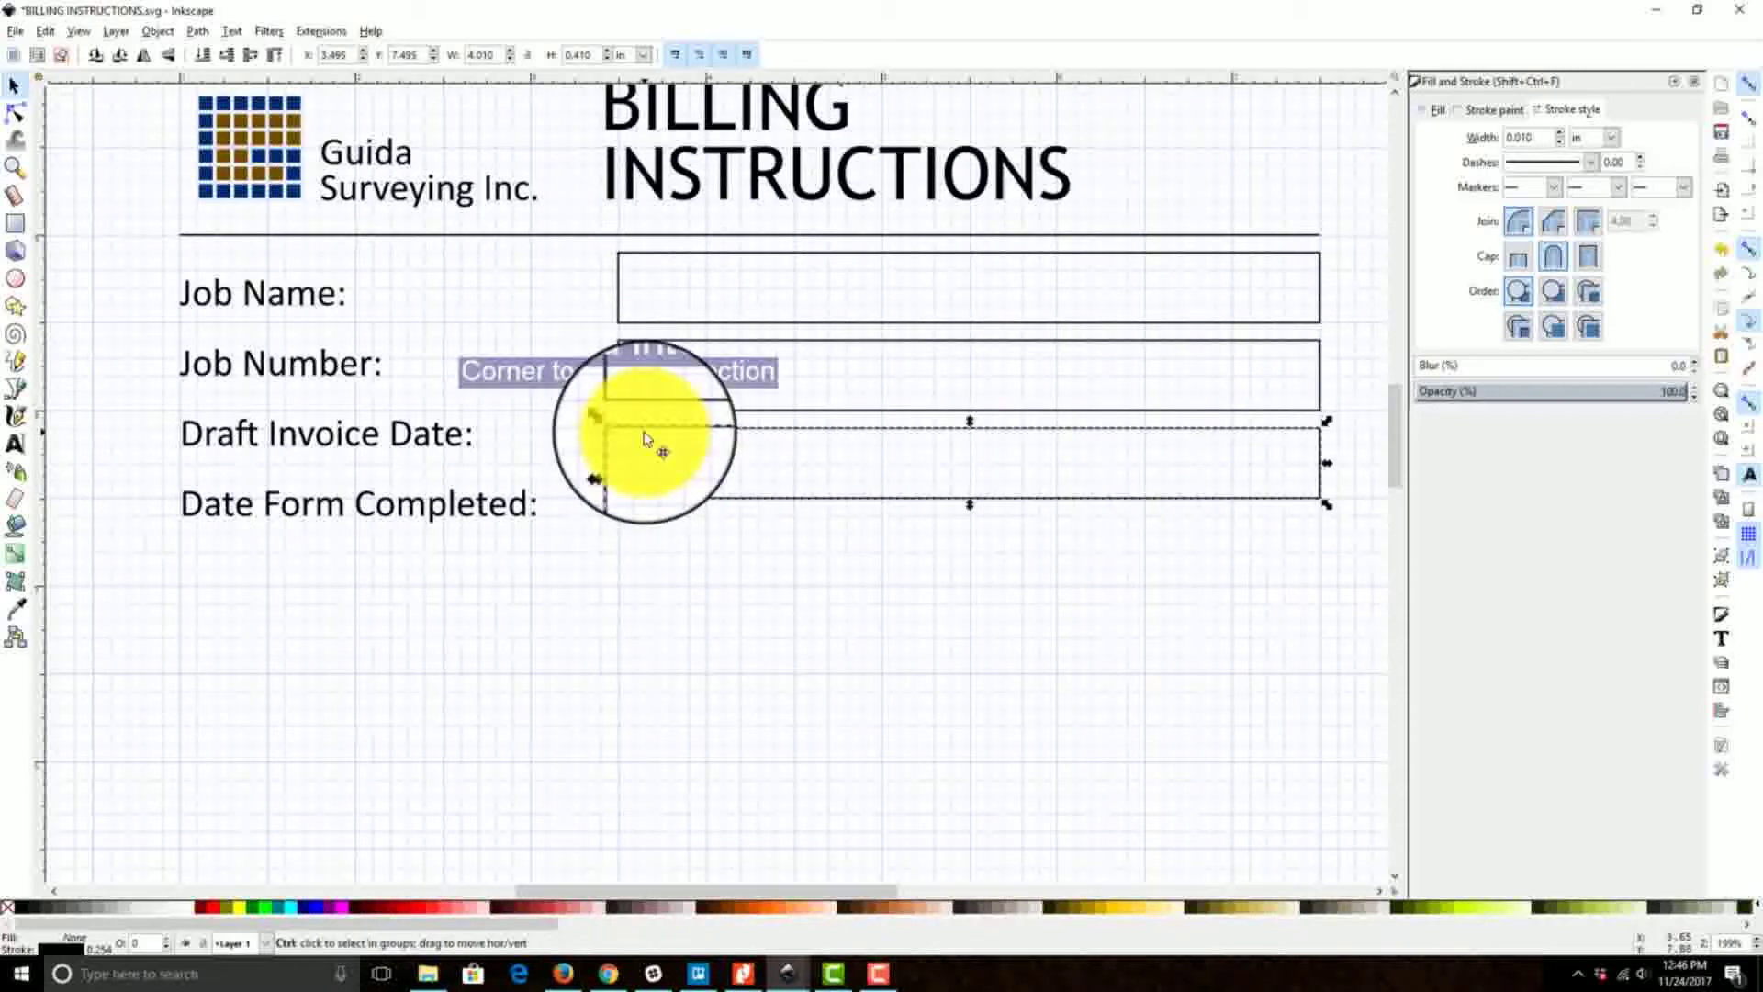
pyautogui.hotkey('ctrl', 'd')
pyautogui.moveTo(652, 431); pyautogui.dragTo(654, 520)
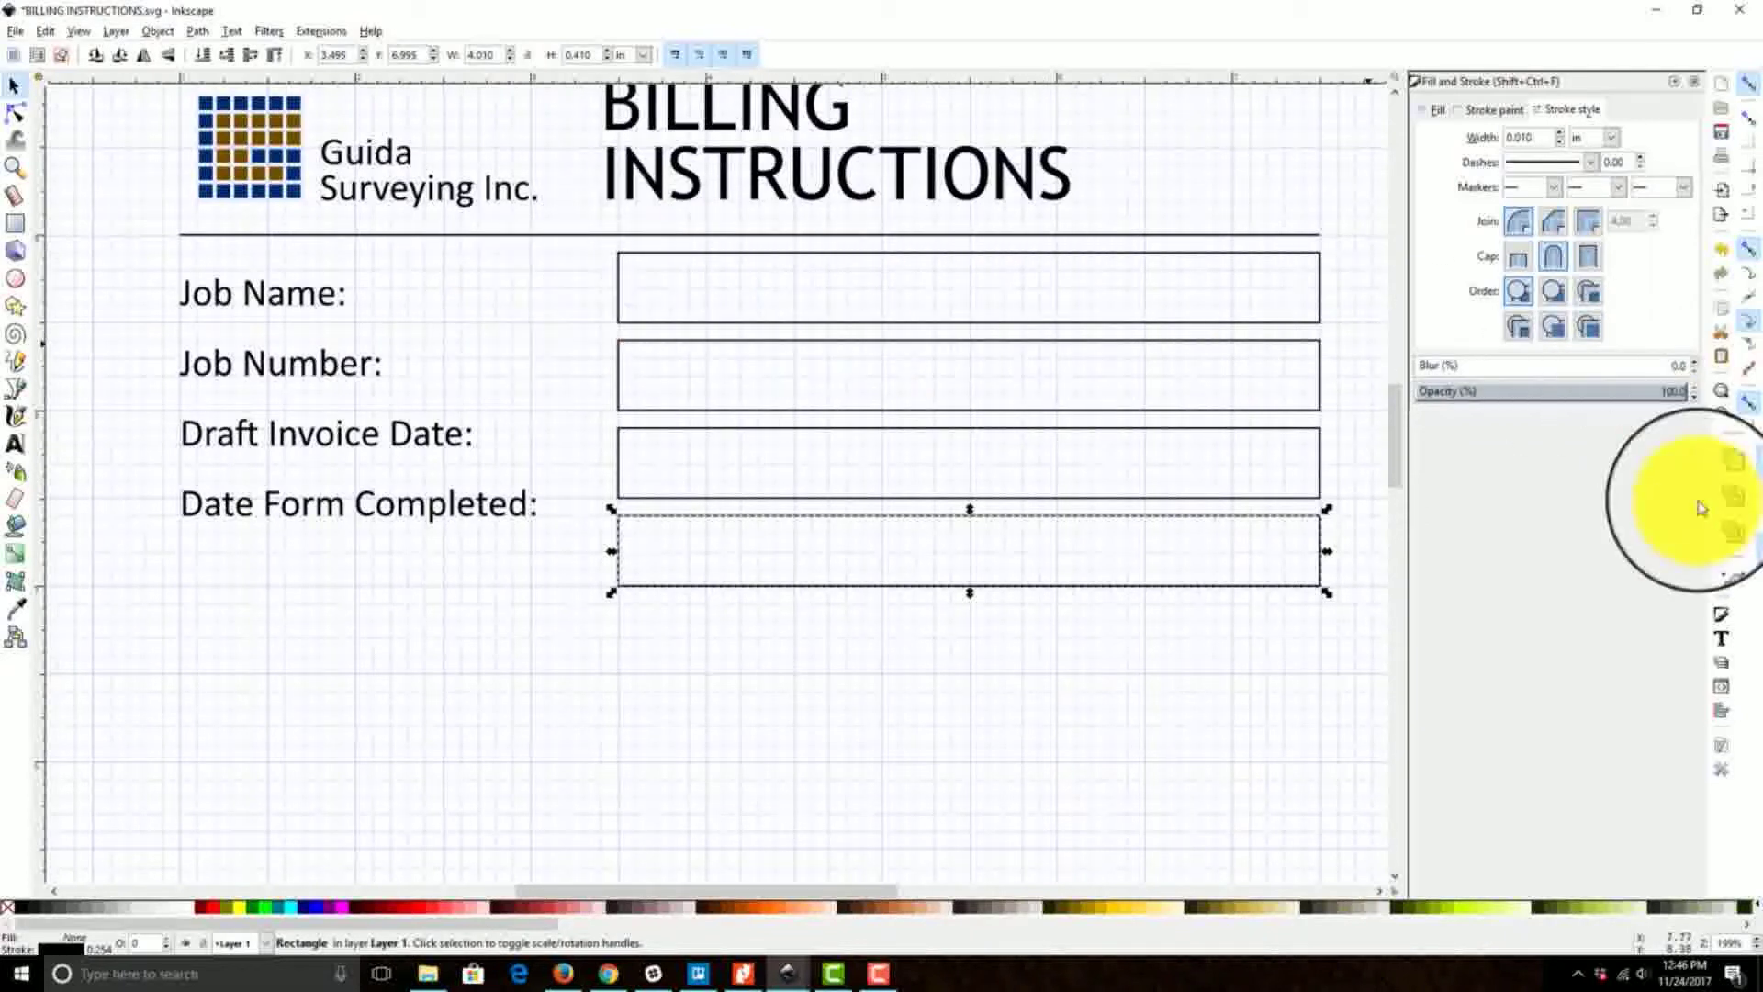
pyautogui.click(1694, 81)
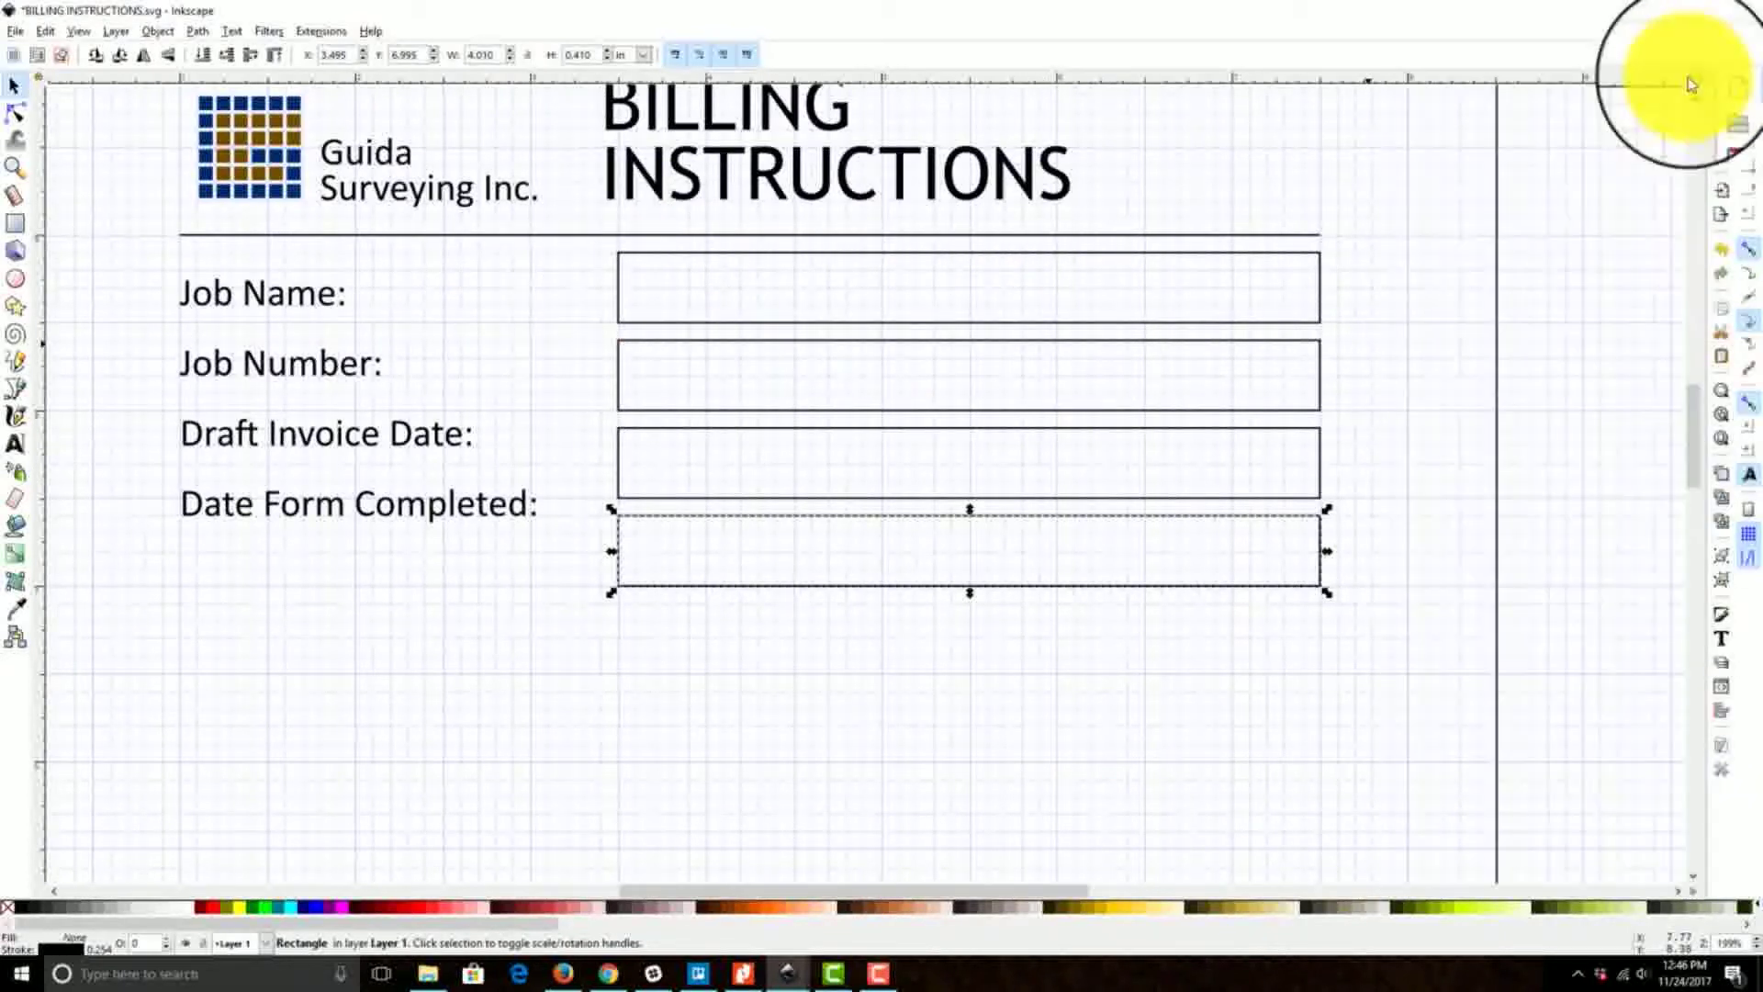
# Step: Set the rectangular grid's vertical spacing to 0.2 in
pyautogui.click(1722, 772)
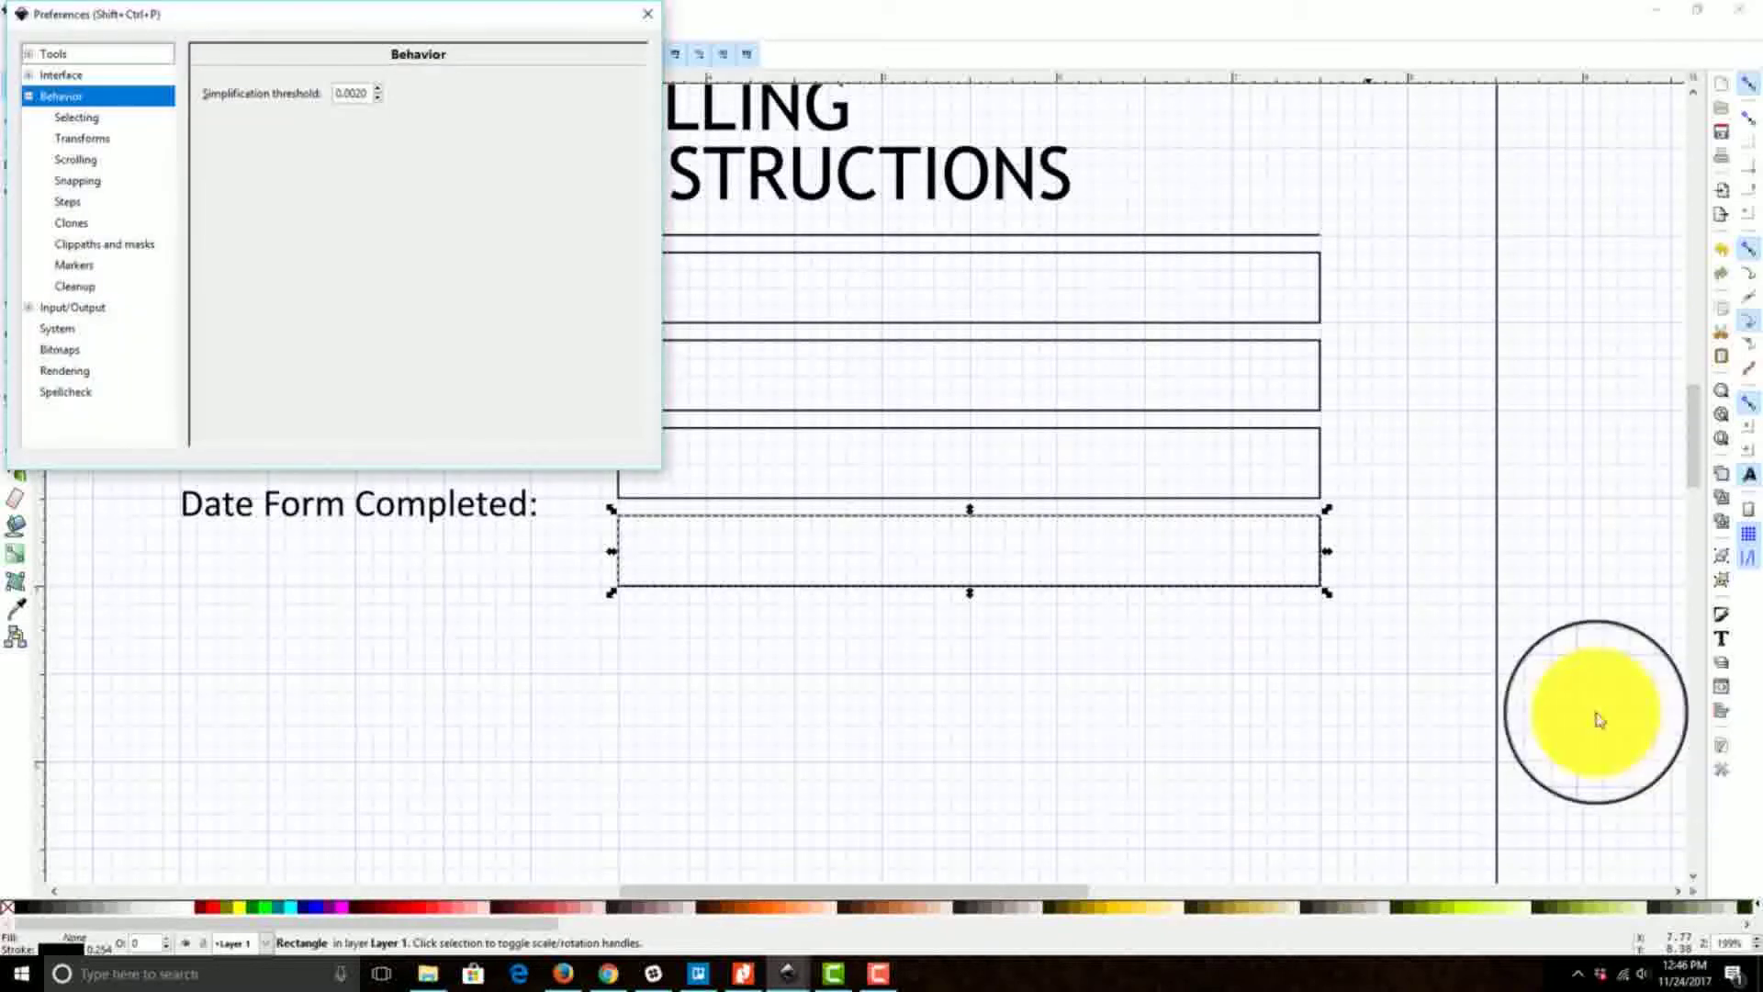
pyautogui.click(649, 20)
pyautogui.click(1723, 760)
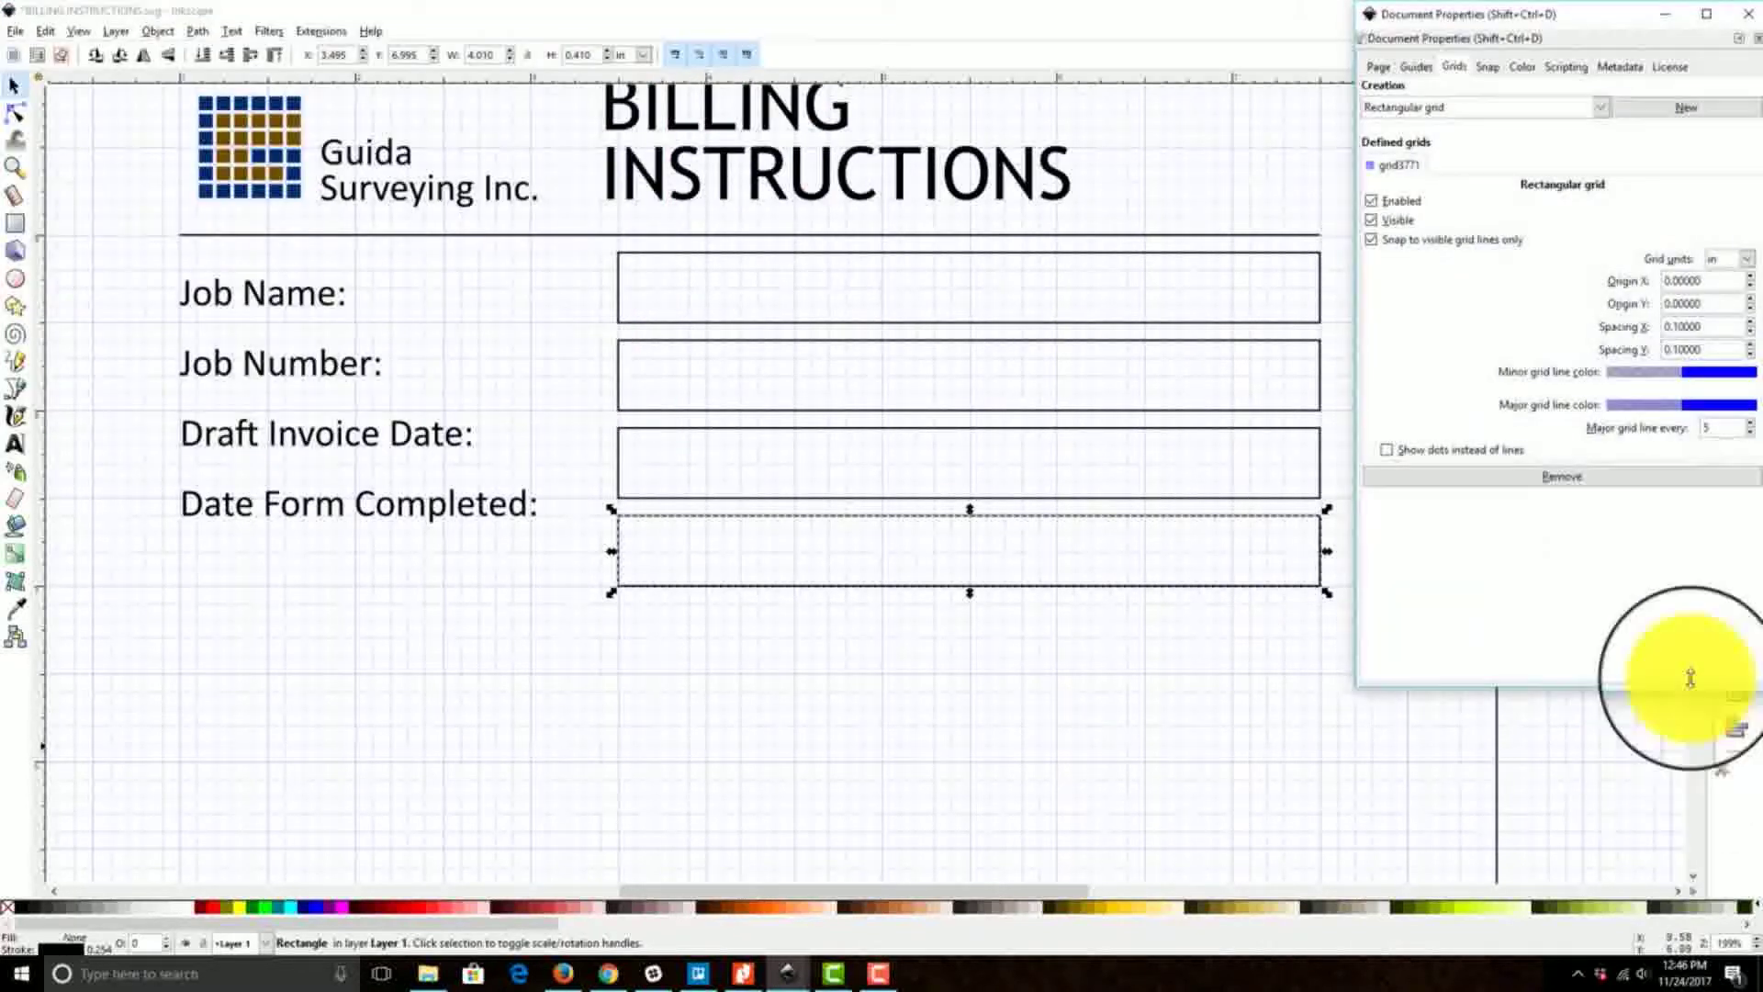
pyautogui.doubleClick(1713, 349)
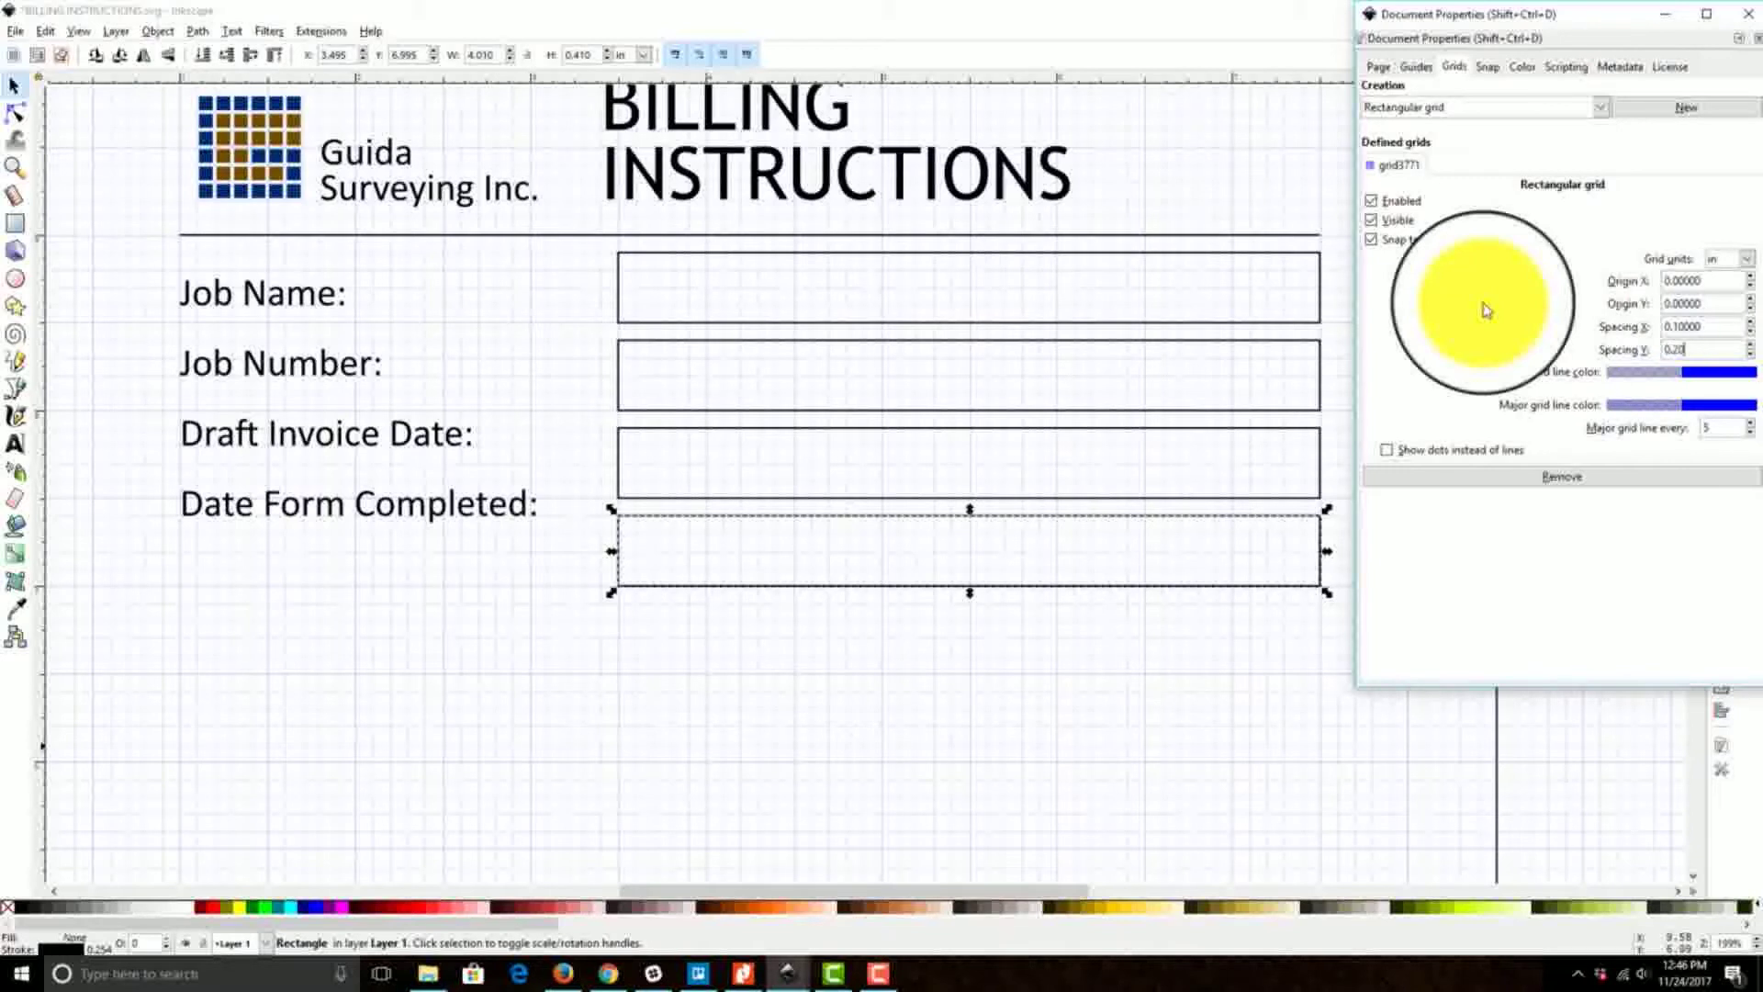
# Step: Move the "Job Number:", "Draft Invoice Date:" and "Date Form Completed:" labels down so the four labels are spaced 0.6 in apart
pyautogui.click(355, 371)
pyautogui.click(68, 434)
pyautogui.moveTo(128, 395); pyautogui.dragTo(555, 560)
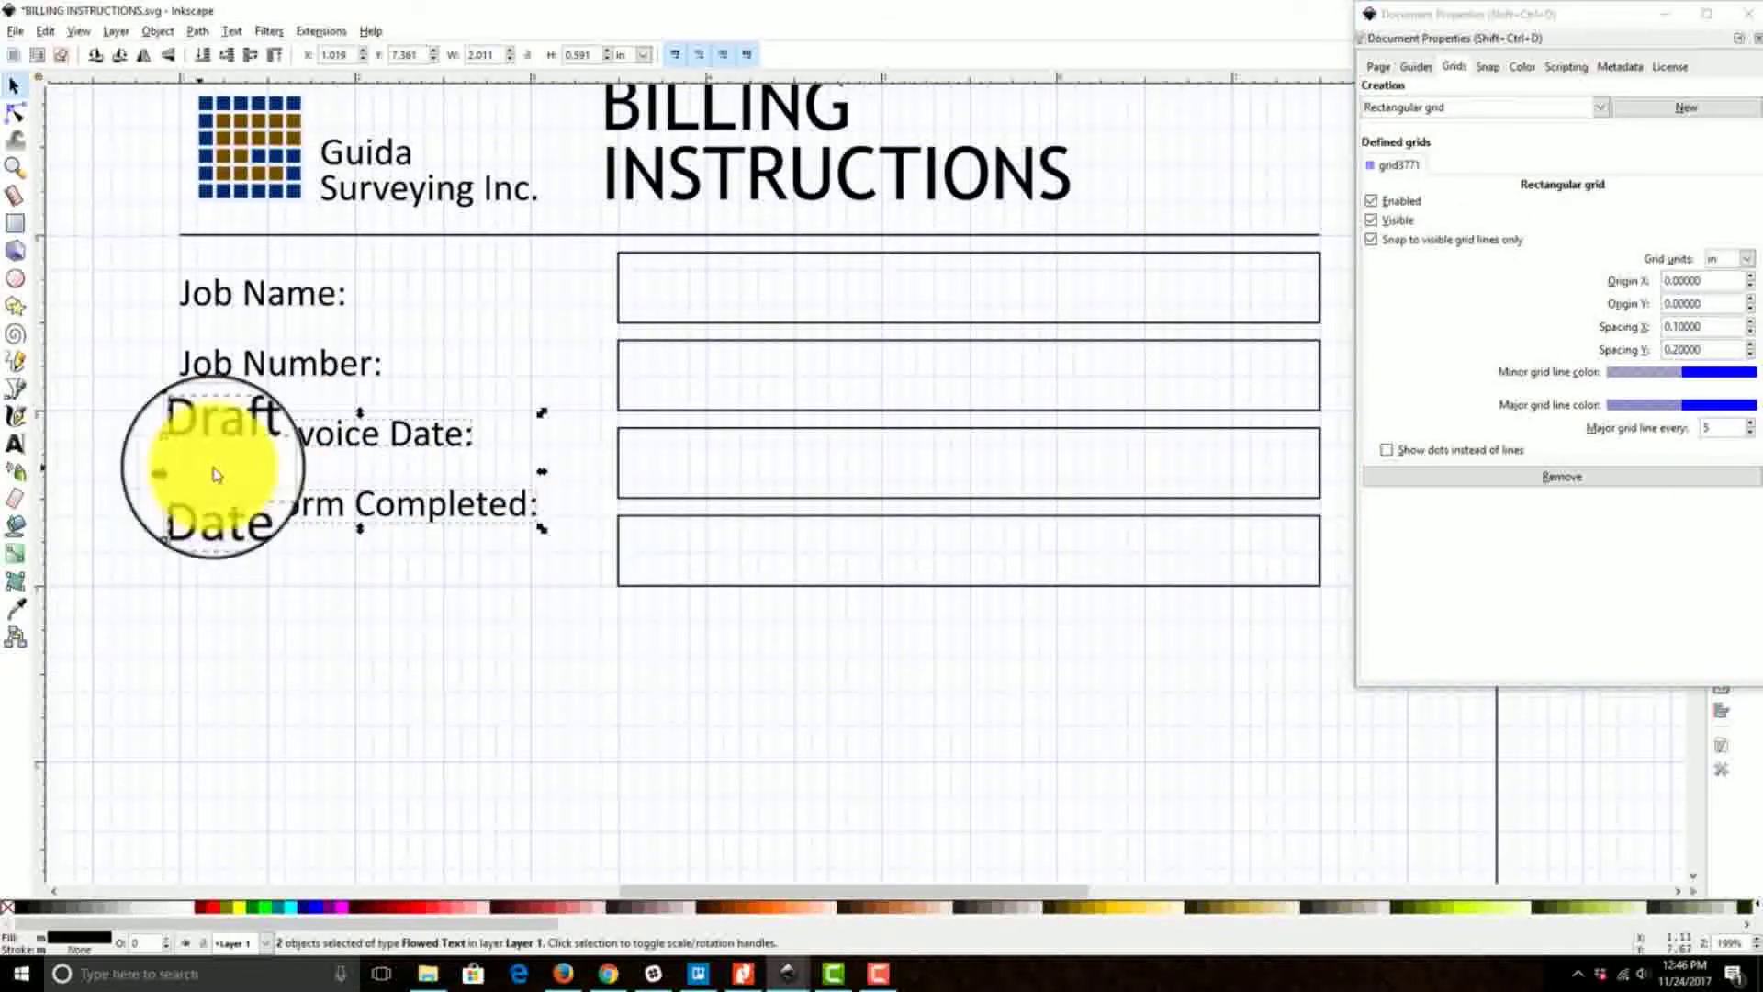
pyautogui.moveTo(268, 442); pyautogui.dragTo(274, 616)
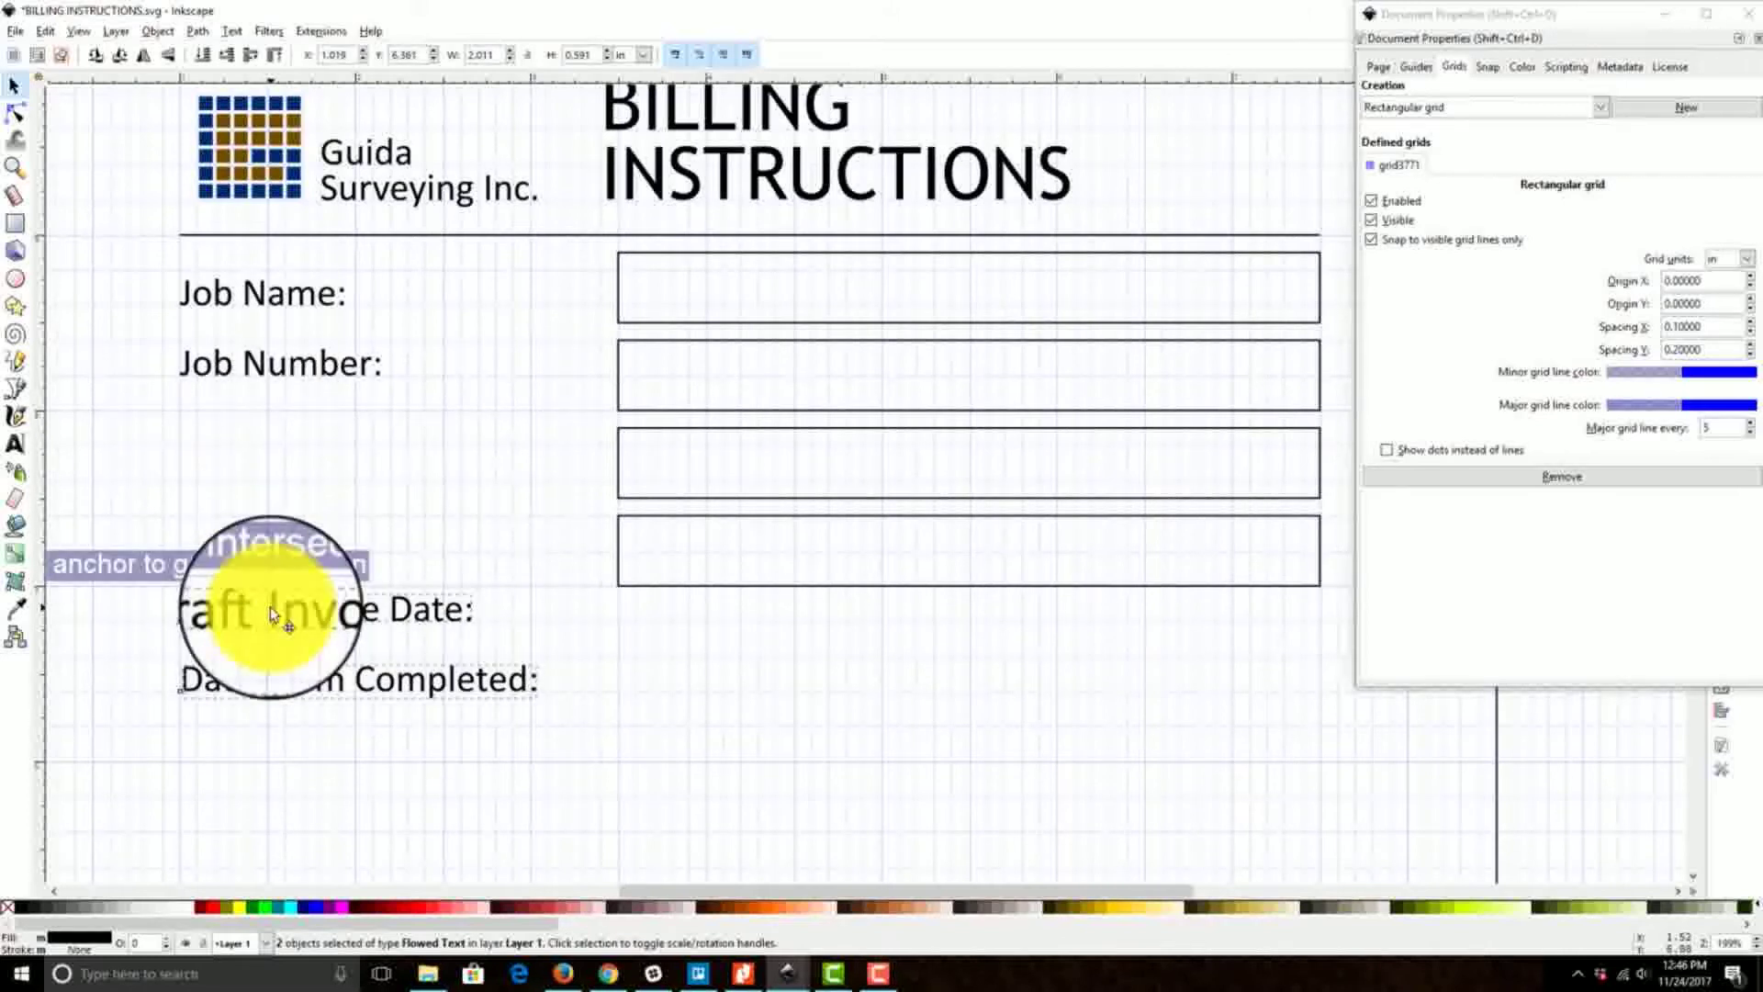
pyautogui.click(264, 376)
pyautogui.moveTo(184, 374); pyautogui.dragTo(186, 415)
pyautogui.click(225, 620)
pyautogui.moveTo(225, 620); pyautogui.dragTo(227, 507)
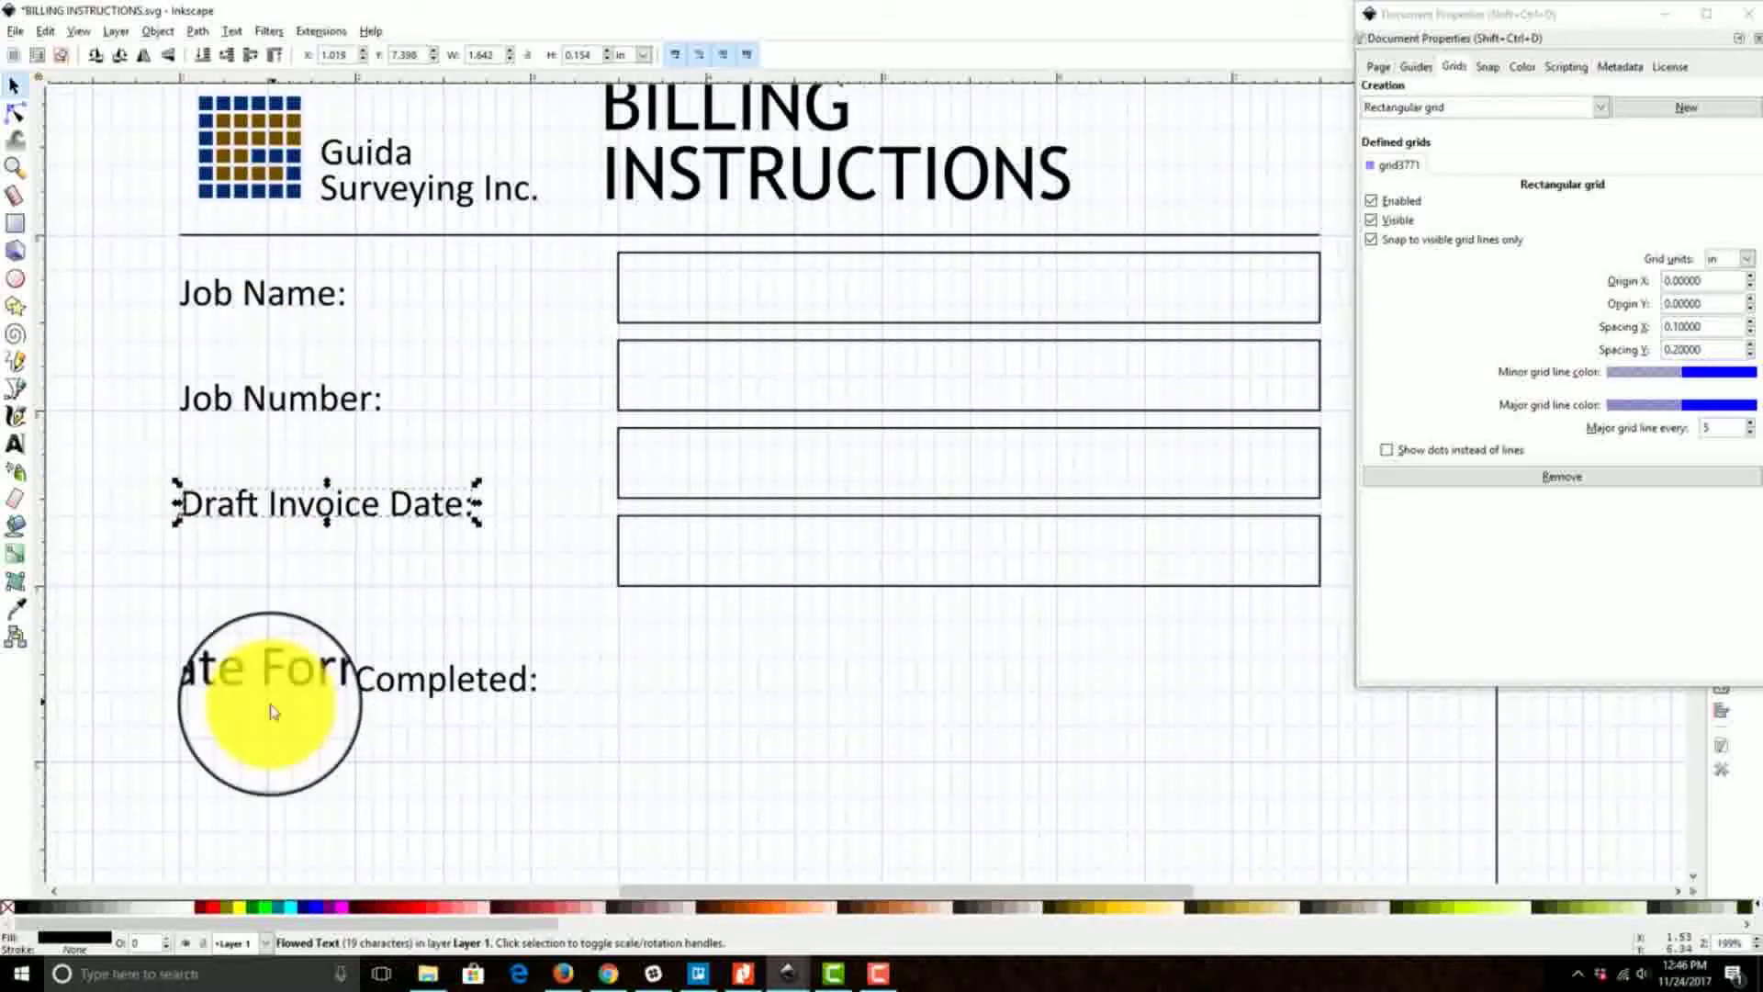
pyautogui.moveTo(257, 678); pyautogui.dragTo(275, 611)
pyautogui.click(1051, 712)
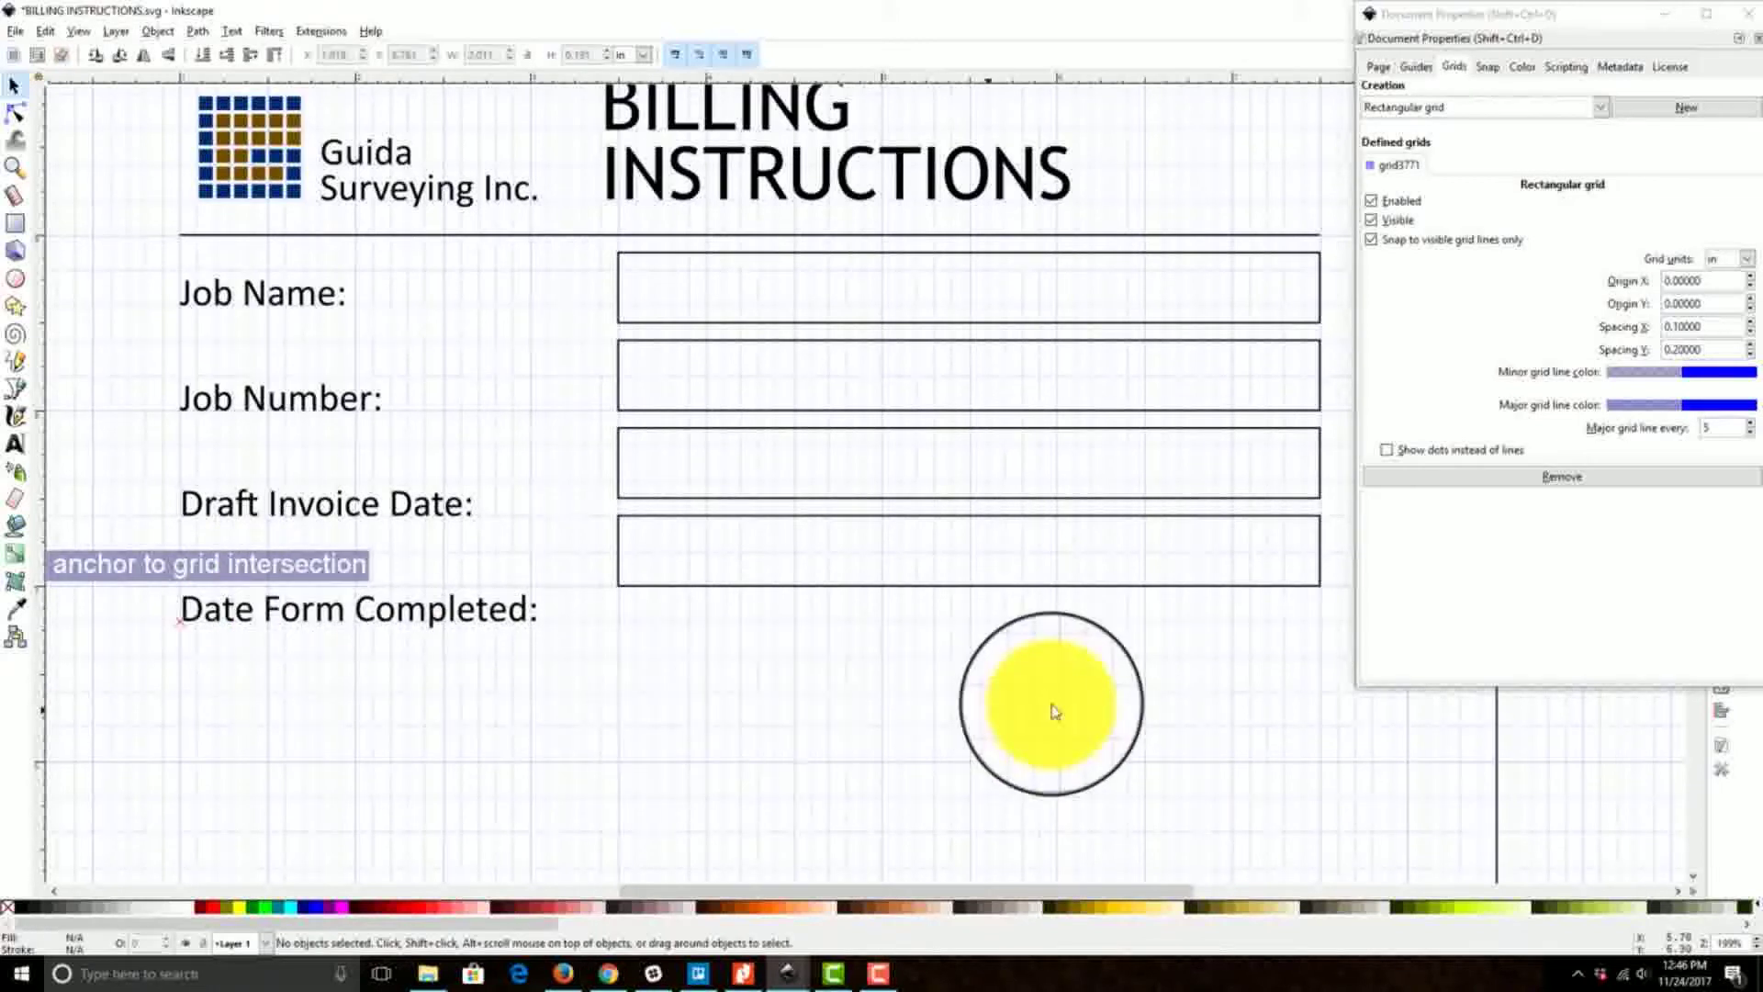
# Step: Return the rectangular grid's vertical spacing to 0.1 in
pyautogui.moveTo(1087, 712); pyautogui.dragTo(956, 689)
pyautogui.moveTo(1261, 717); pyautogui.dragTo(460, 331)
pyautogui.moveTo(1715, 349); pyautogui.dragTo(1546, 327)
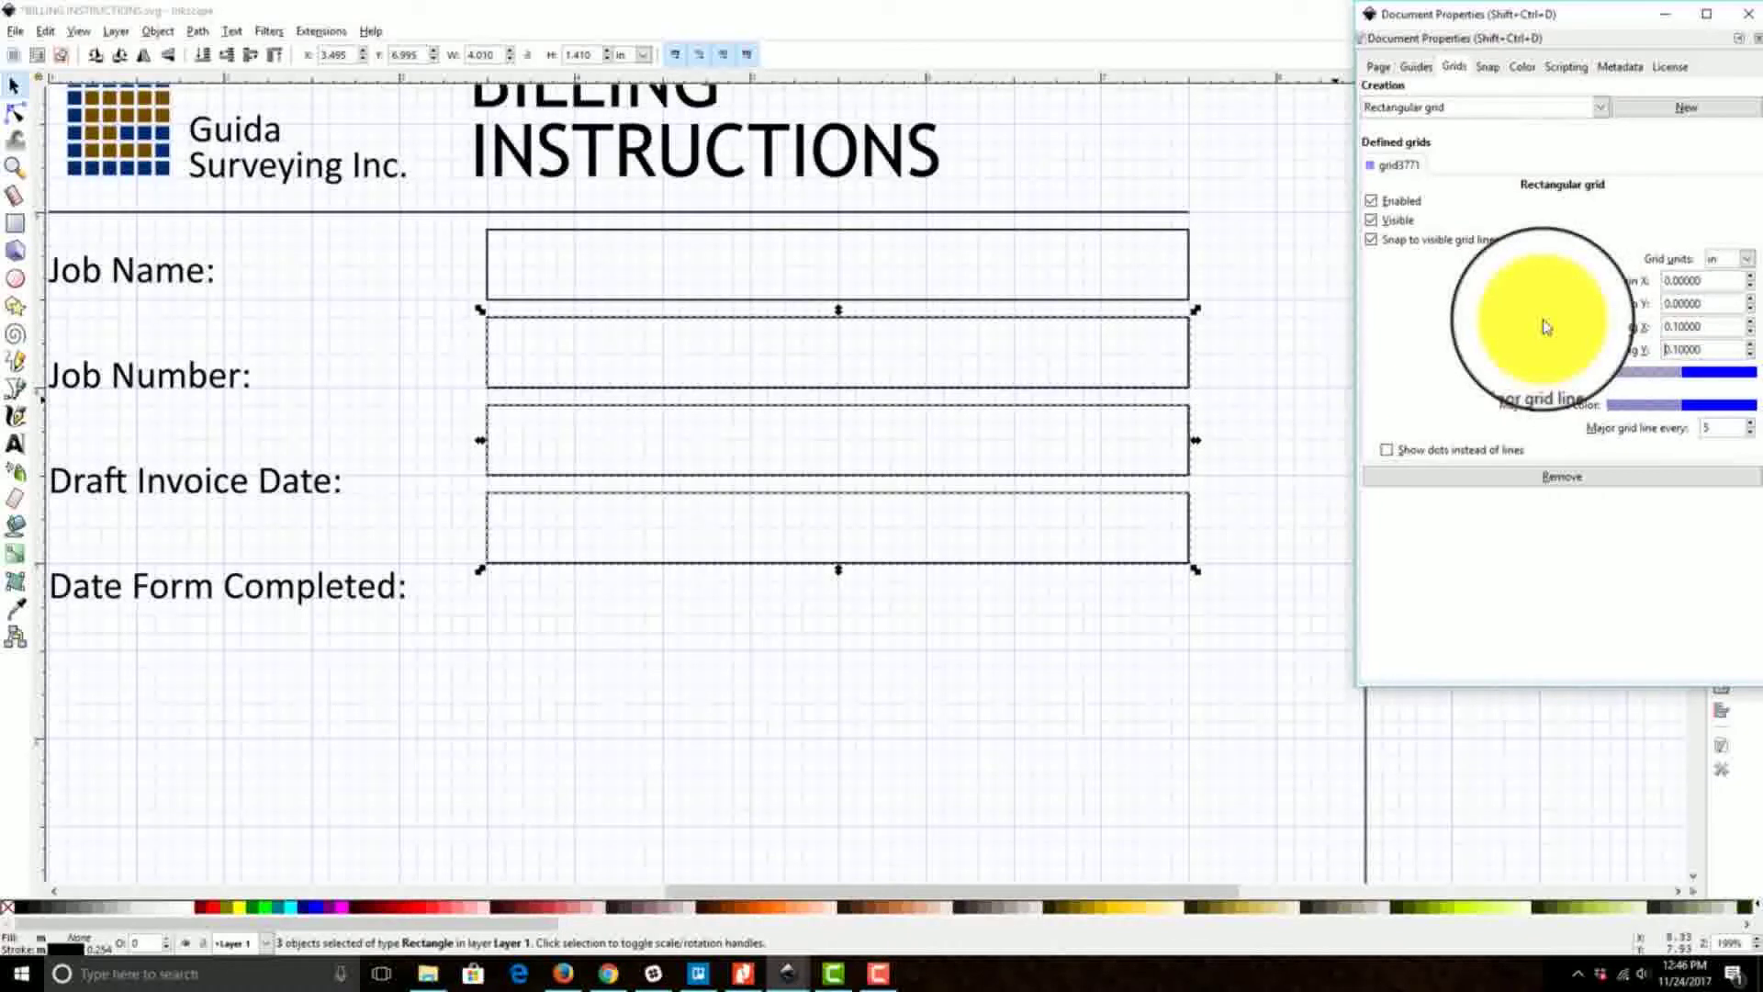
pyautogui.click(786, 639)
# Step: Move the lower three boxes down 0.1 in together so the second one lines up with the "Job Number:" label
pyautogui.moveTo(1314, 669); pyautogui.dragTo(464, 317)
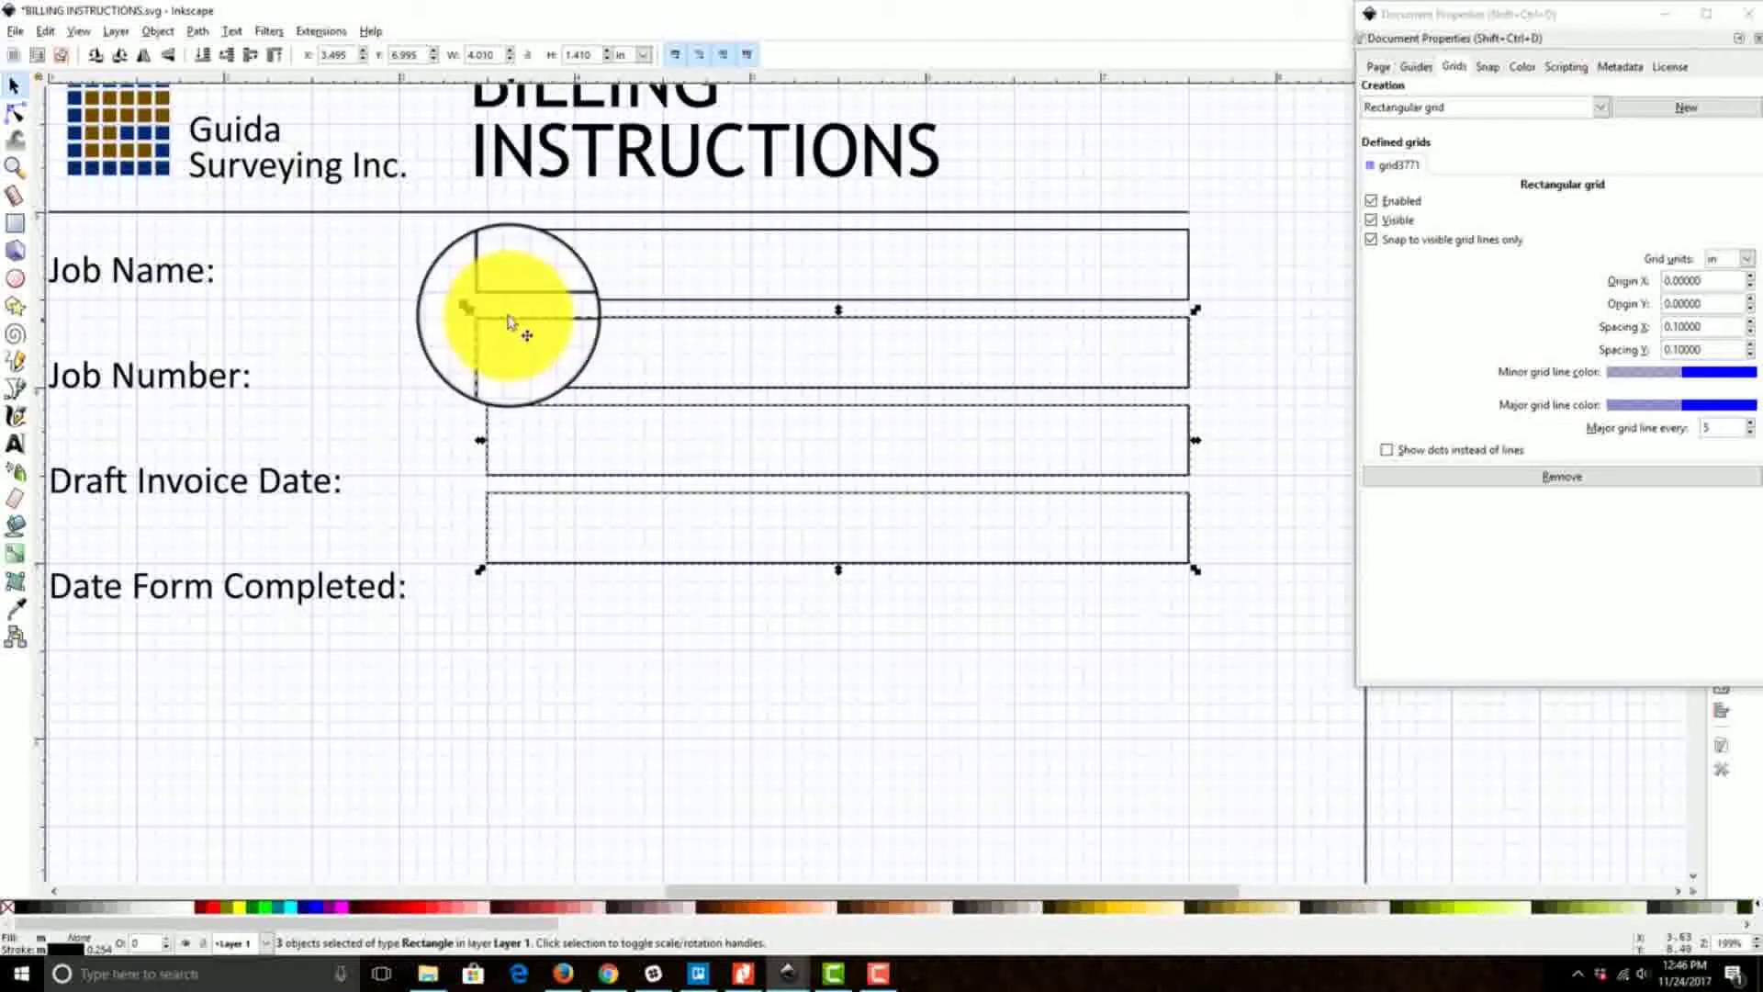
pyautogui.press('r')
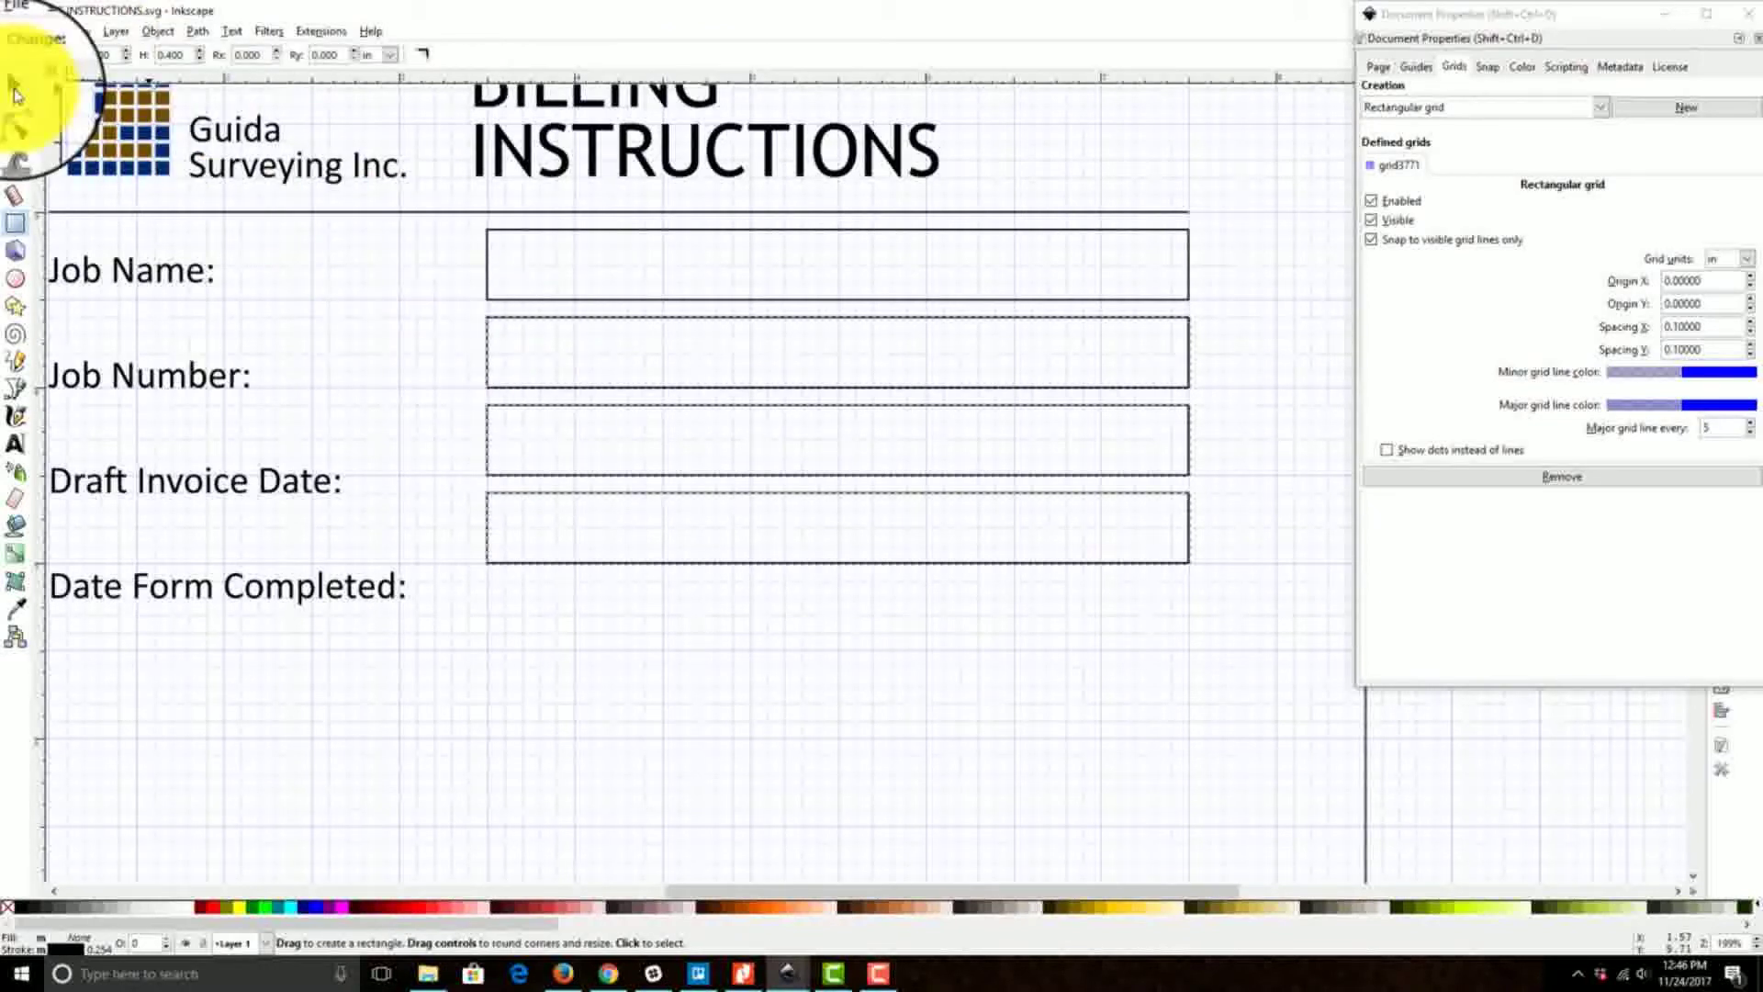
pyautogui.click(15, 89)
pyautogui.moveTo(517, 323); pyautogui.dragTo(485, 424)
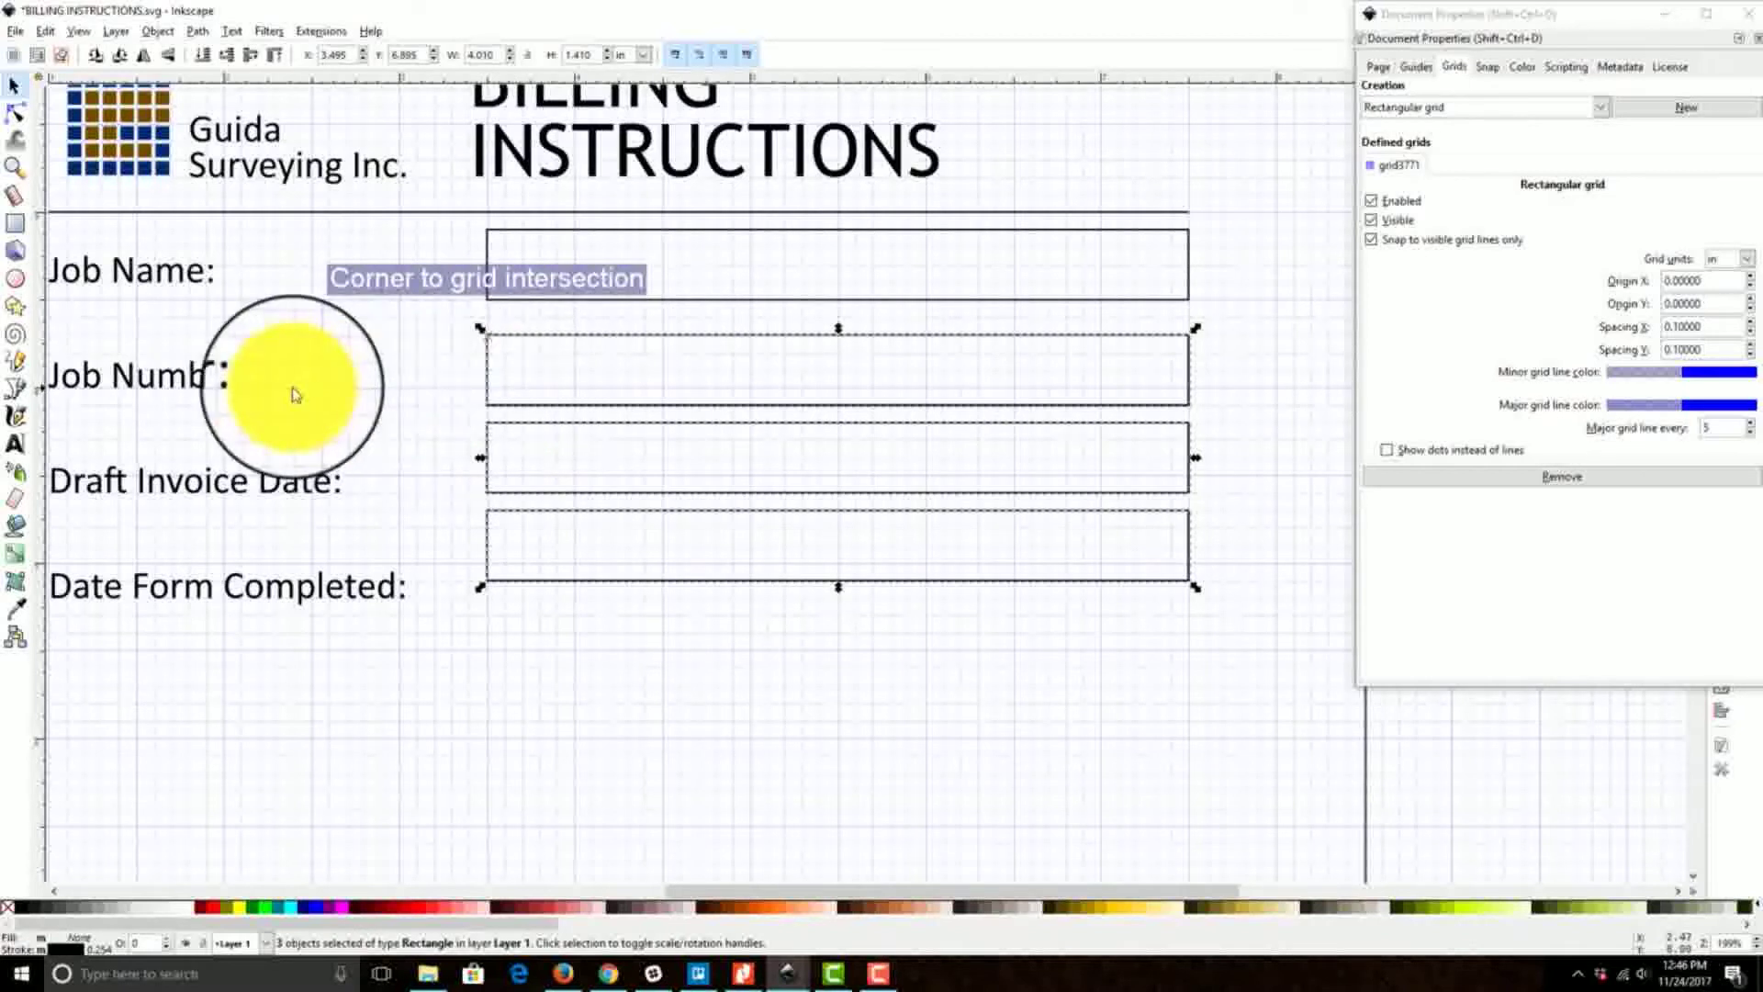
# Step: Close the document properties and move the two lowest boxes down 0.1 in, keeping their size, to align with "Draft Invoice Date:"
pyautogui.click(538, 512)
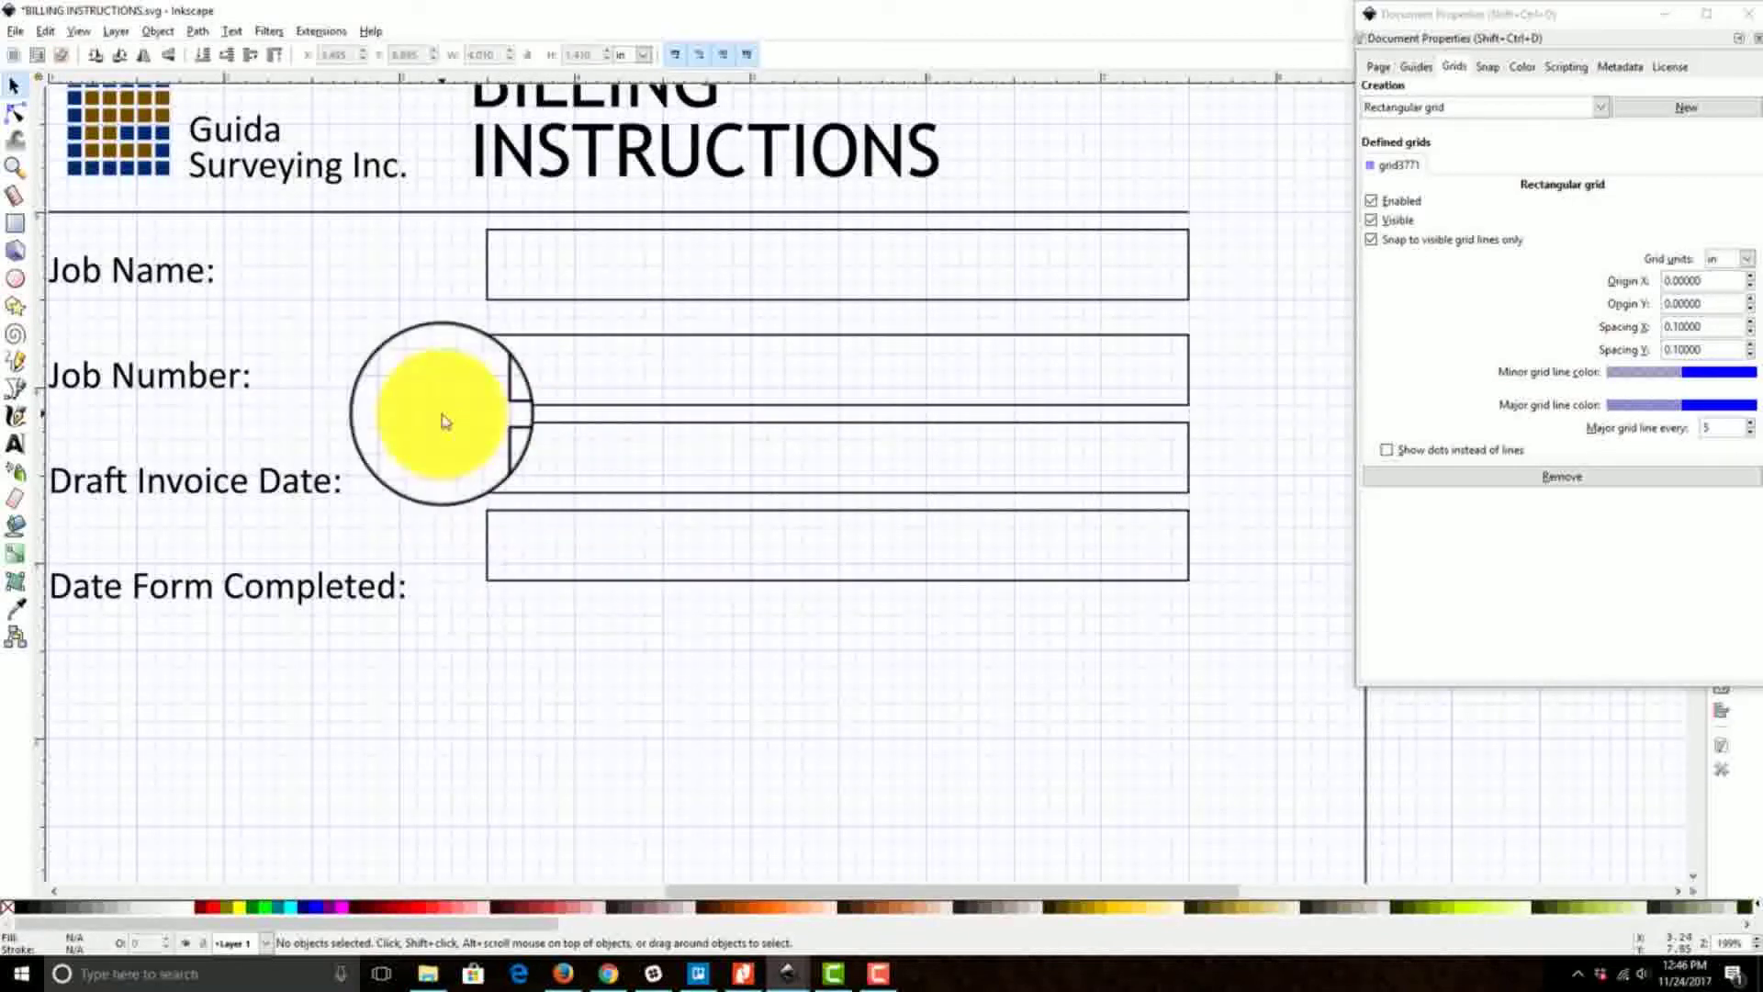
pyautogui.moveTo(432, 417); pyautogui.dragTo(1198, 634)
pyautogui.moveTo(1194, 428); pyautogui.dragTo(1192, 439)
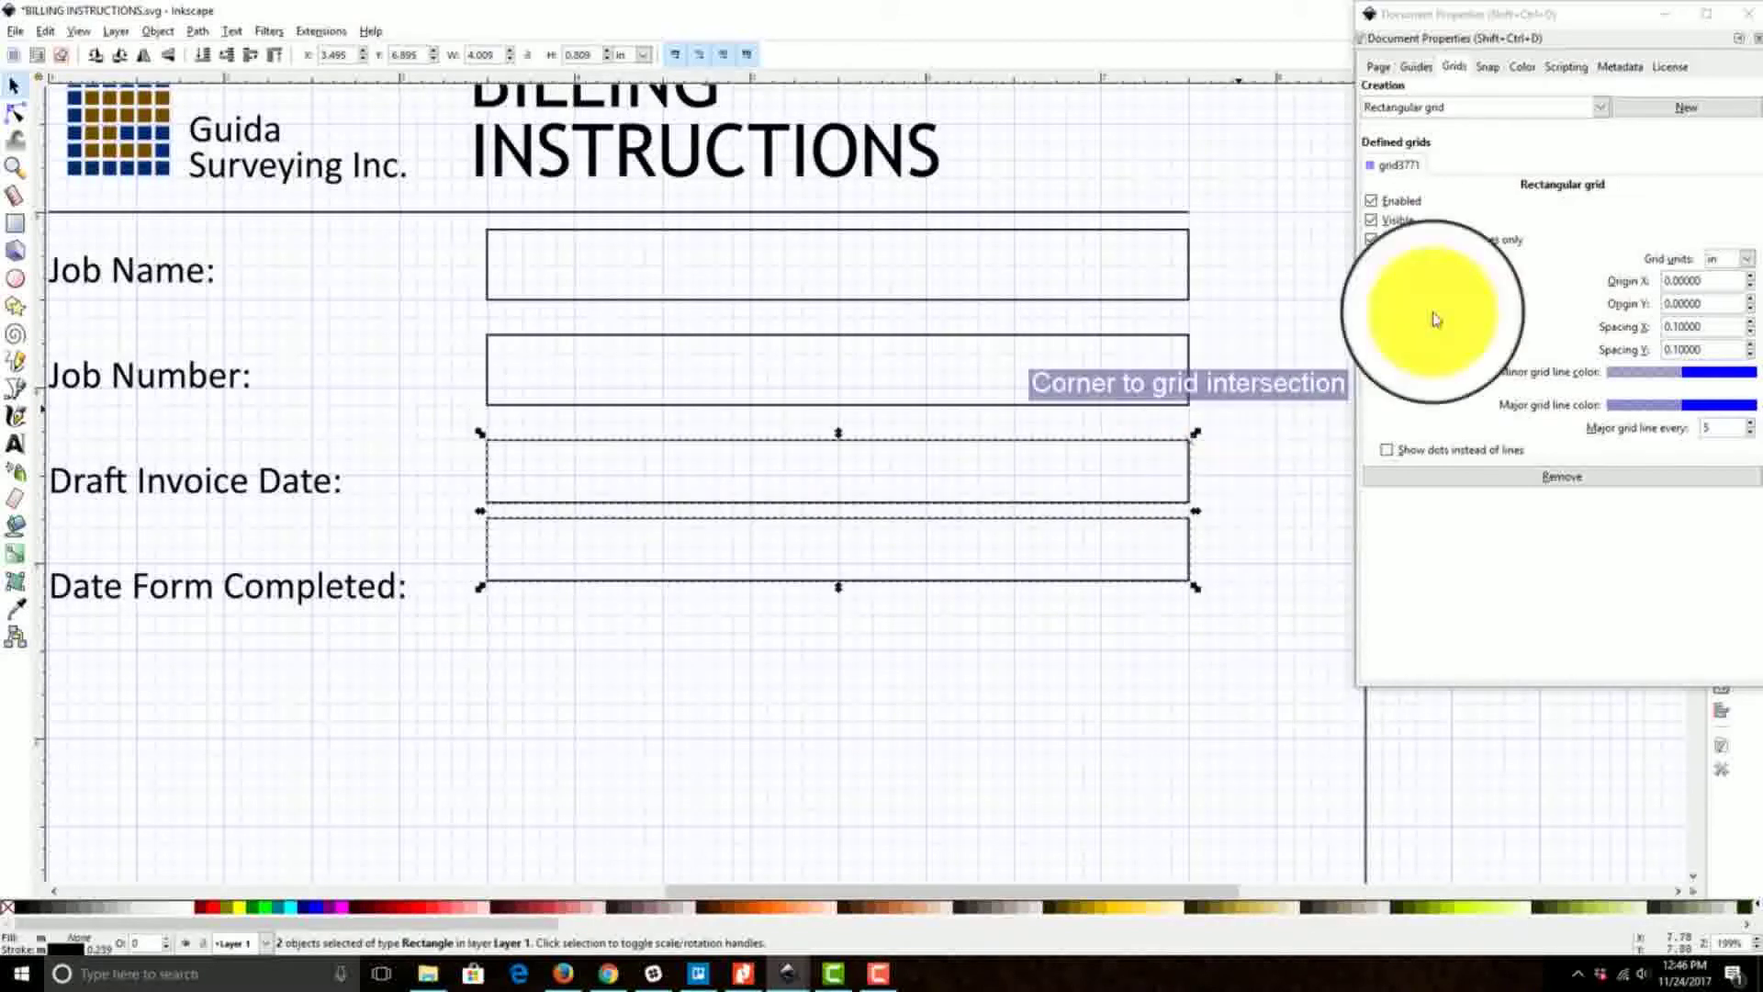
pyautogui.click(1728, 46)
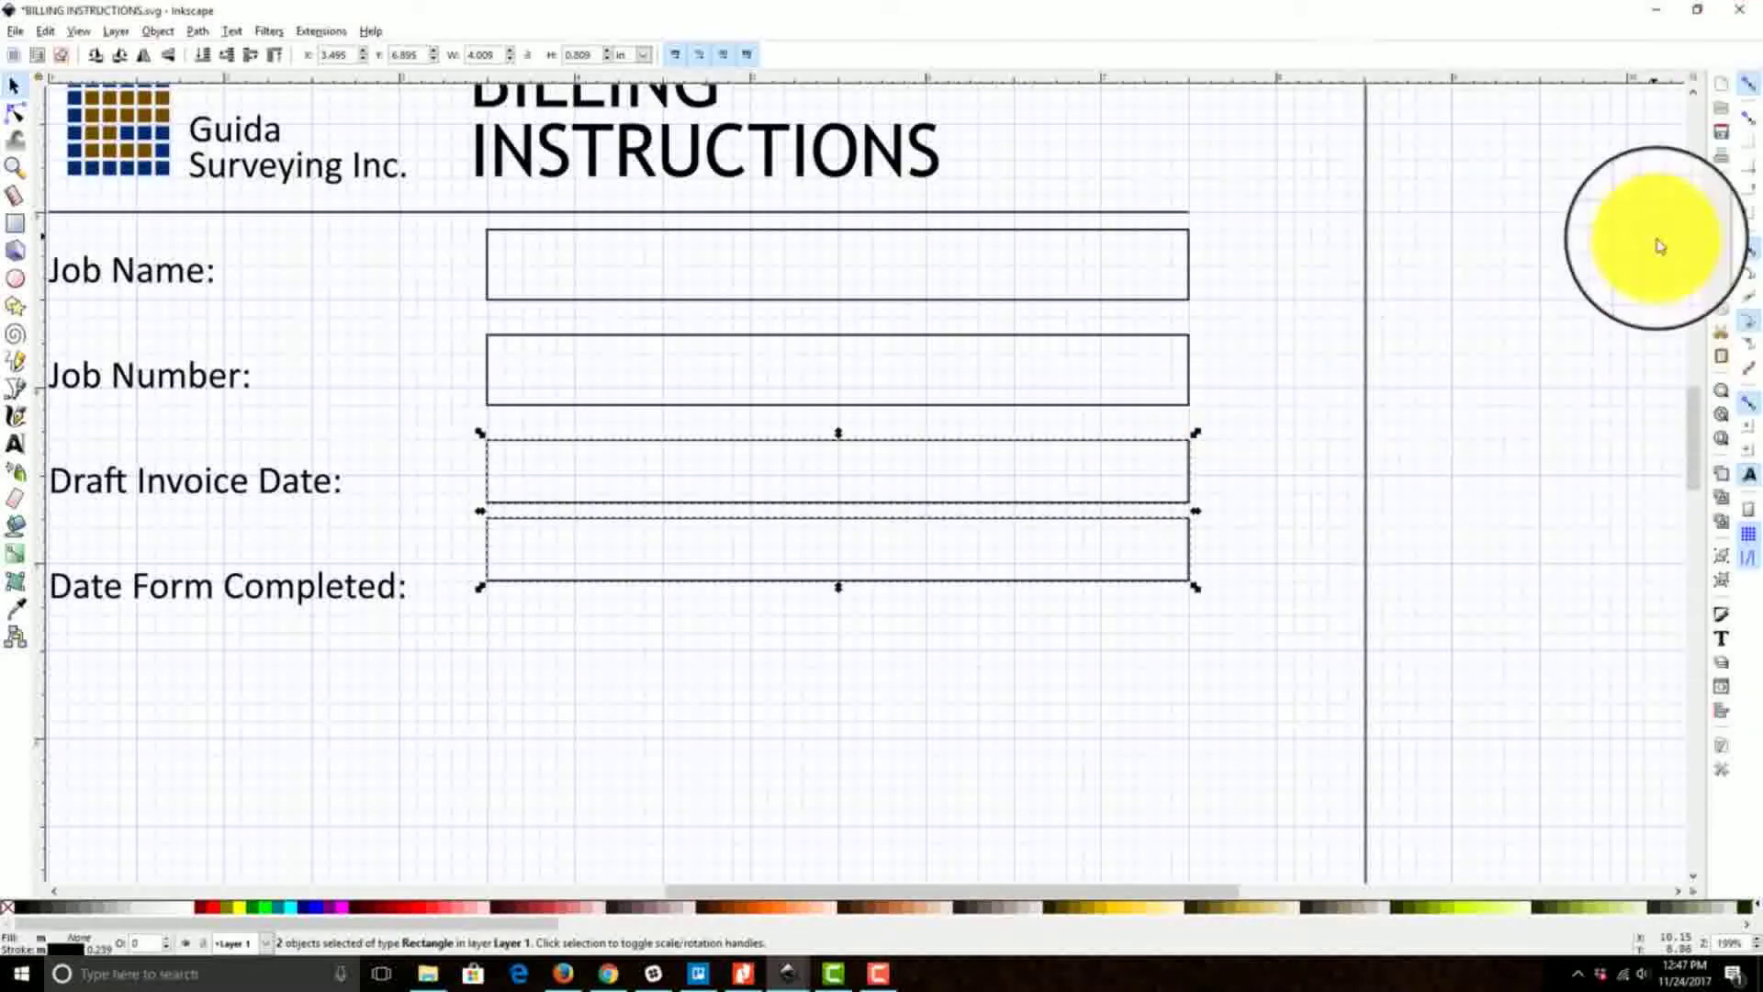
pyautogui.moveTo(1195, 433); pyautogui.dragTo(1173, 443)
# Step: Move the bottom box down another 0.1 in to line up with the "Date Form Completed:" label
pyautogui.moveTo(1313, 735); pyautogui.dragTo(462, 524)
pyautogui.moveTo(1181, 531); pyautogui.dragTo(1174, 557)
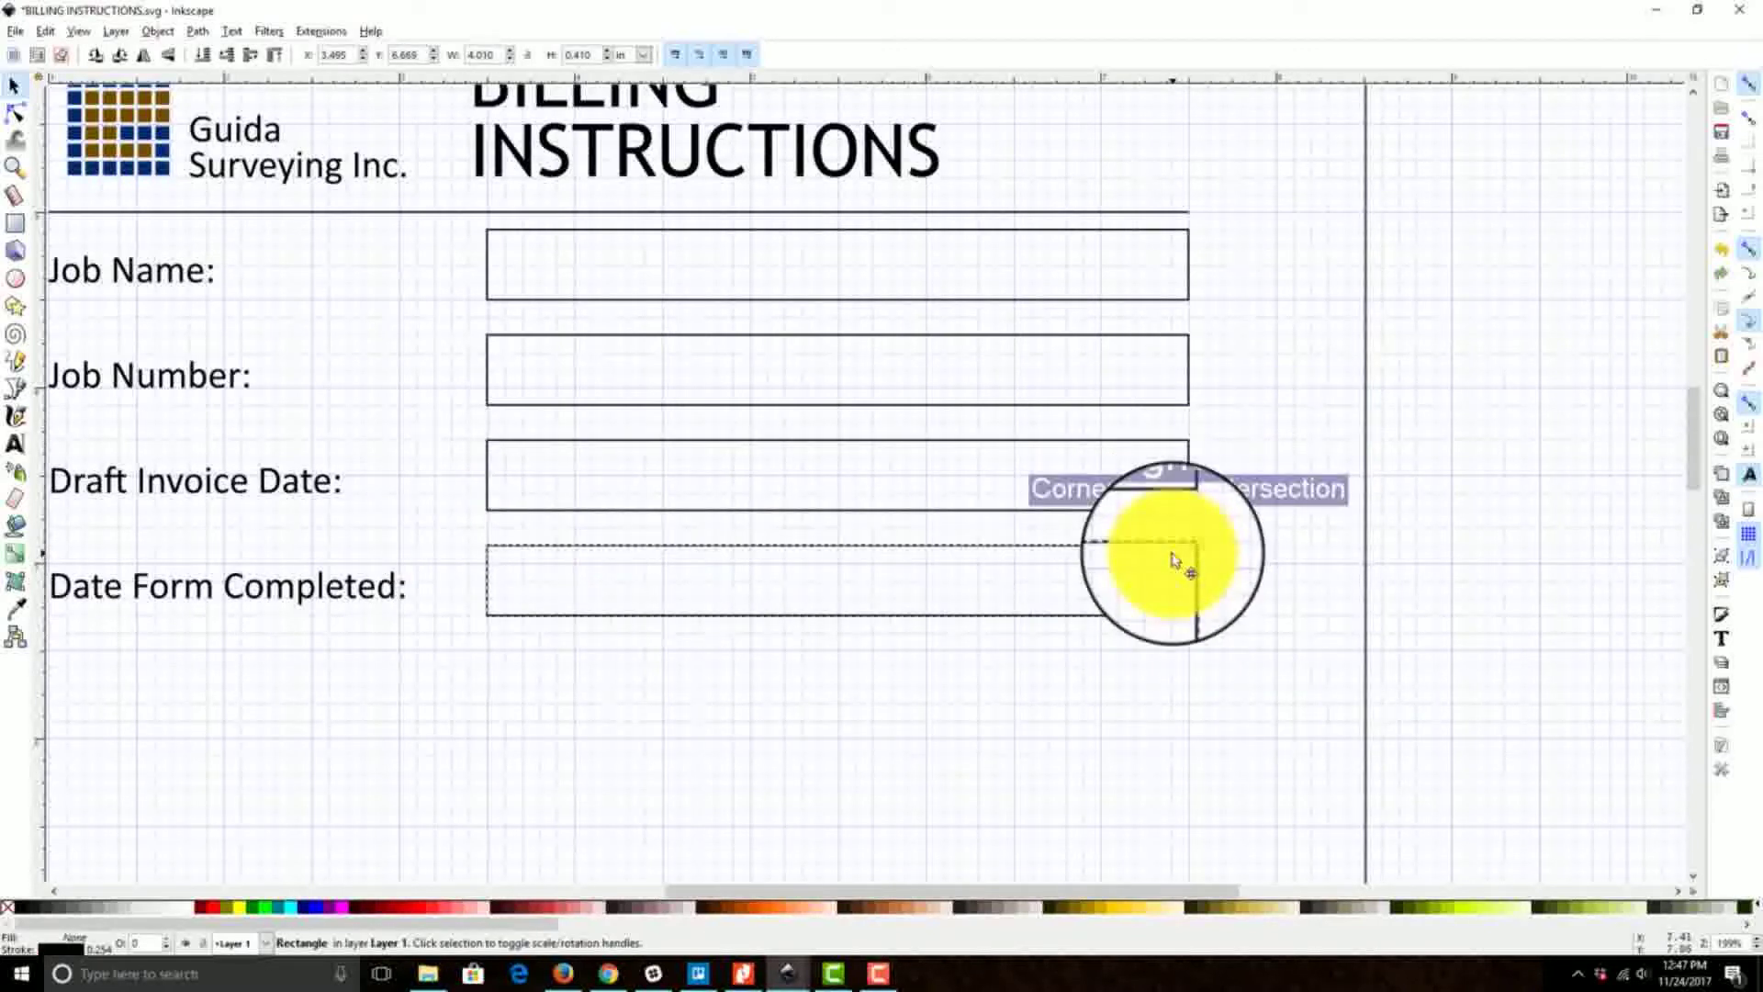
pyautogui.click(833, 692)
pyautogui.moveTo(220, 643); pyautogui.dragTo(563, 637)
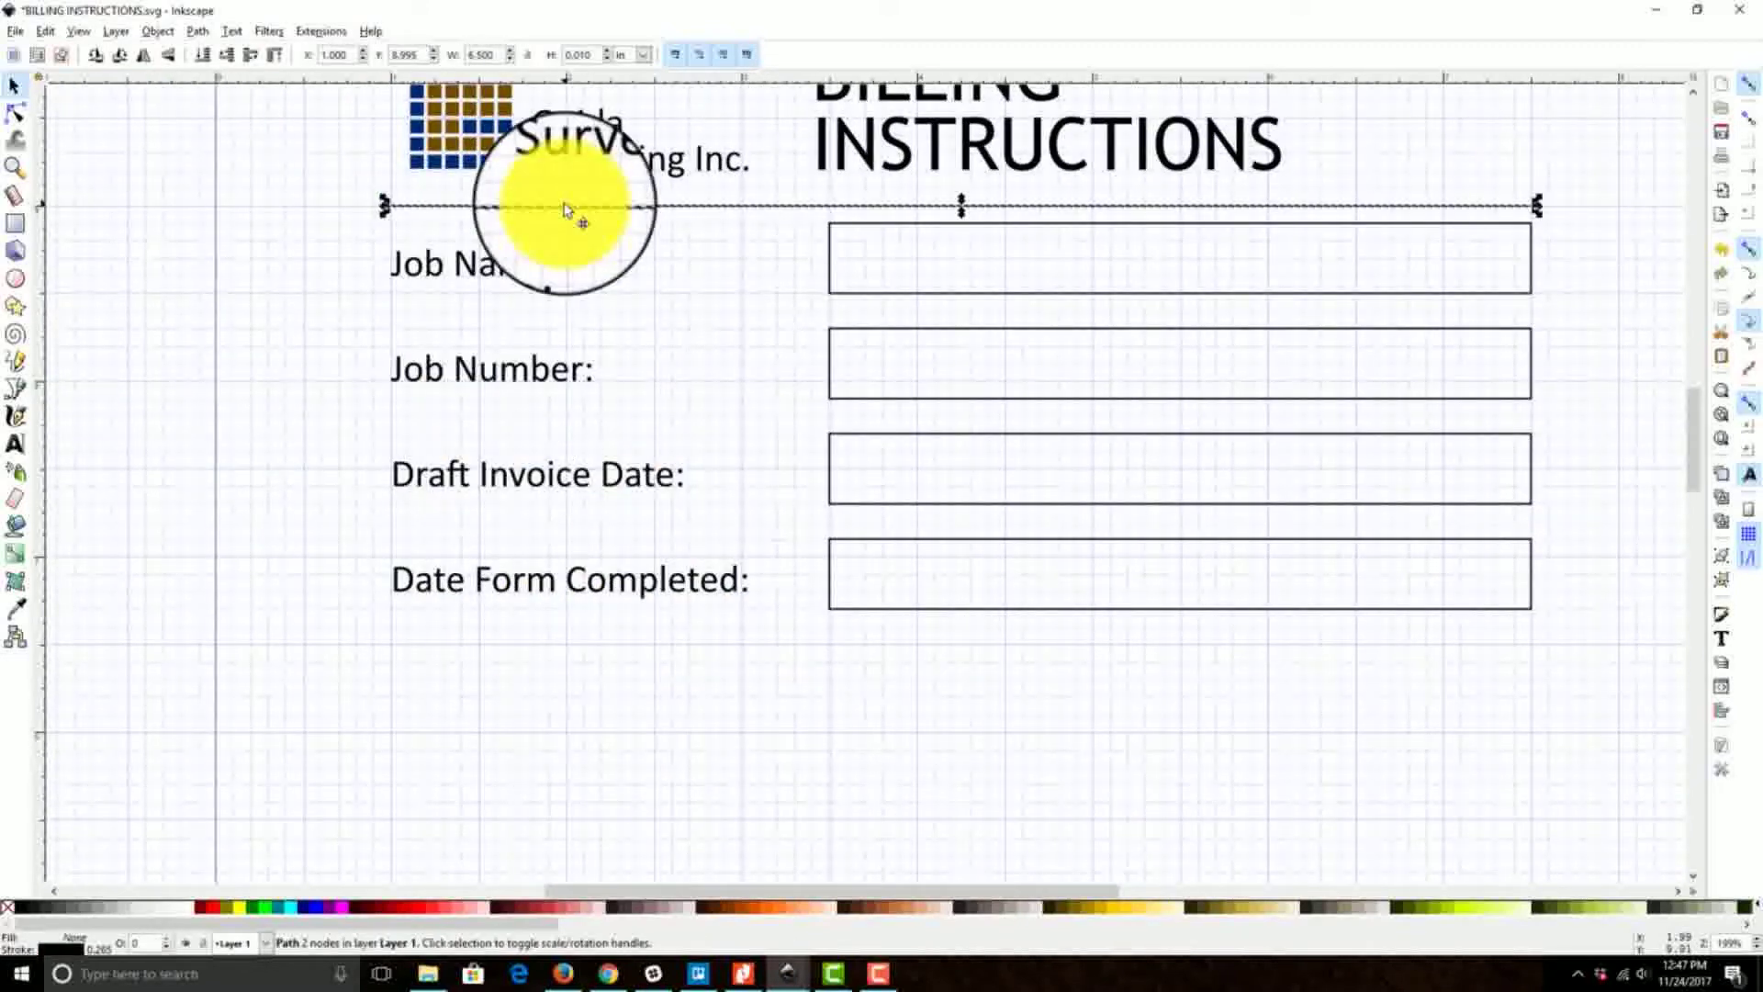
# Step: Duplicate the horizontal line under the header and place the copy just below the "Date Form Completed:" row
pyautogui.moveTo(593, 216); pyautogui.dragTo(598, 652)
pyautogui.click(1336, 785)
# Step: Set the stroke width of the original horizontal line under the header to 0.040 in
pyautogui.moveTo(1364, 786); pyautogui.dragTo(1027, 795)
pyautogui.moveTo(510, 578); pyautogui.dragTo(665, 693)
pyautogui.click(633, 336)
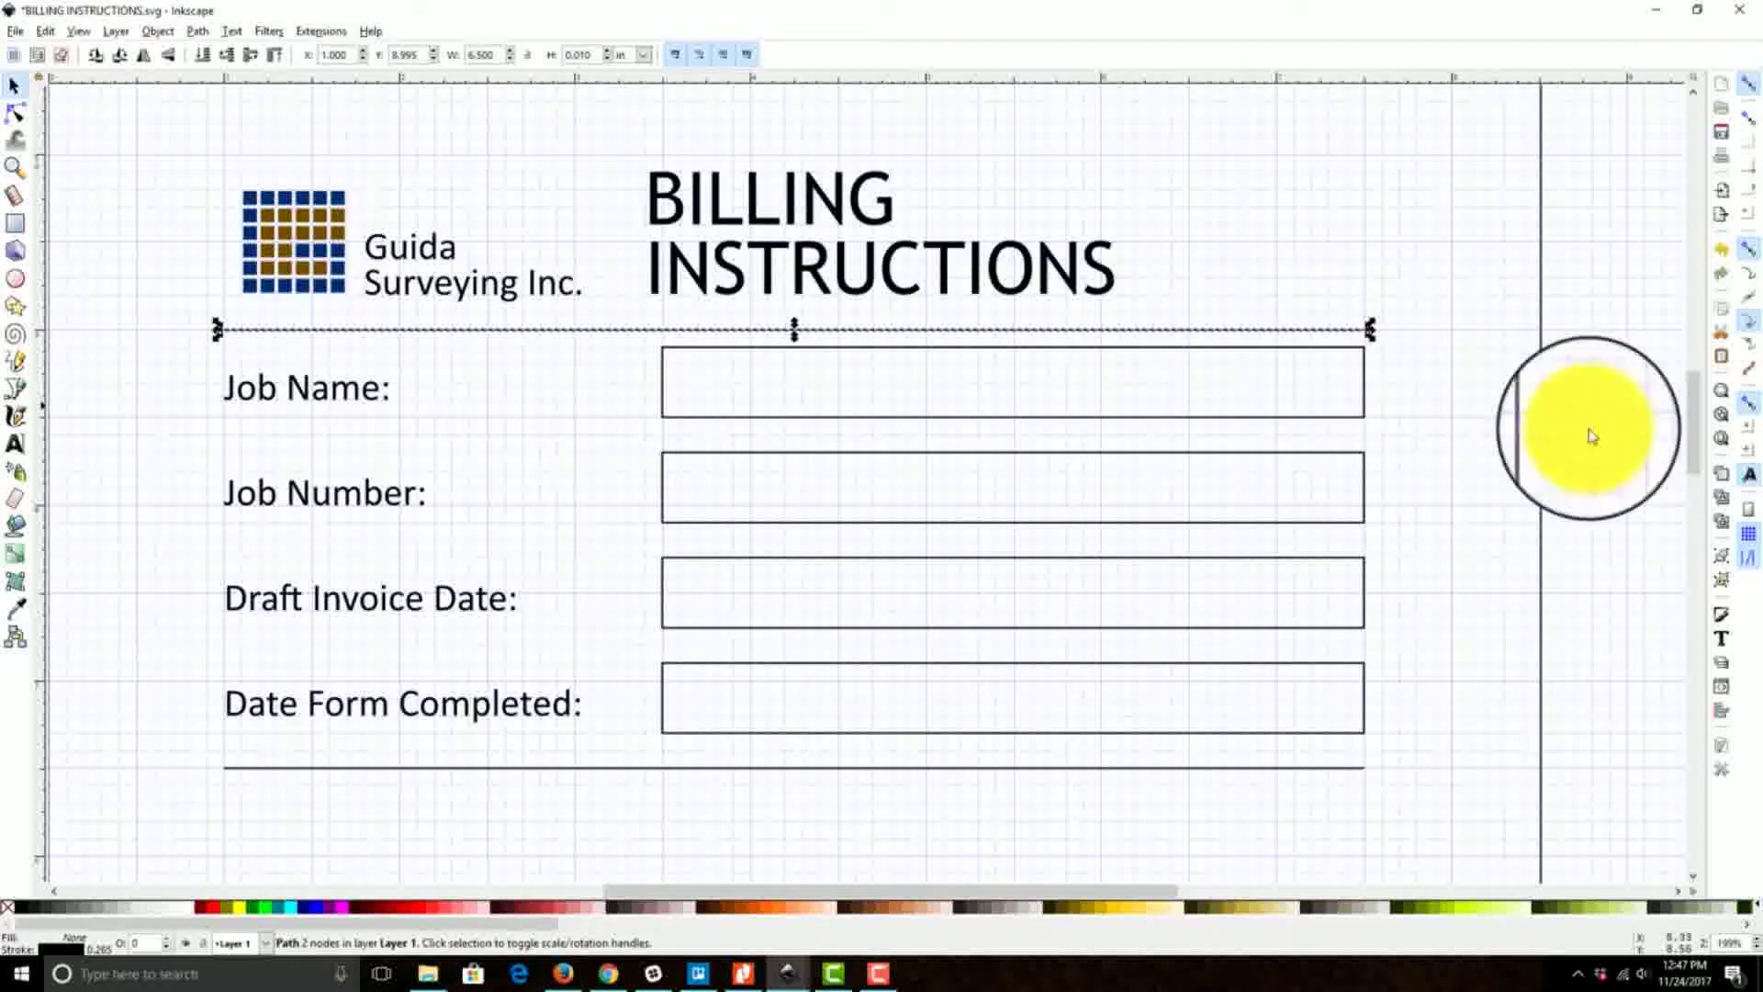
pyautogui.click(1723, 616)
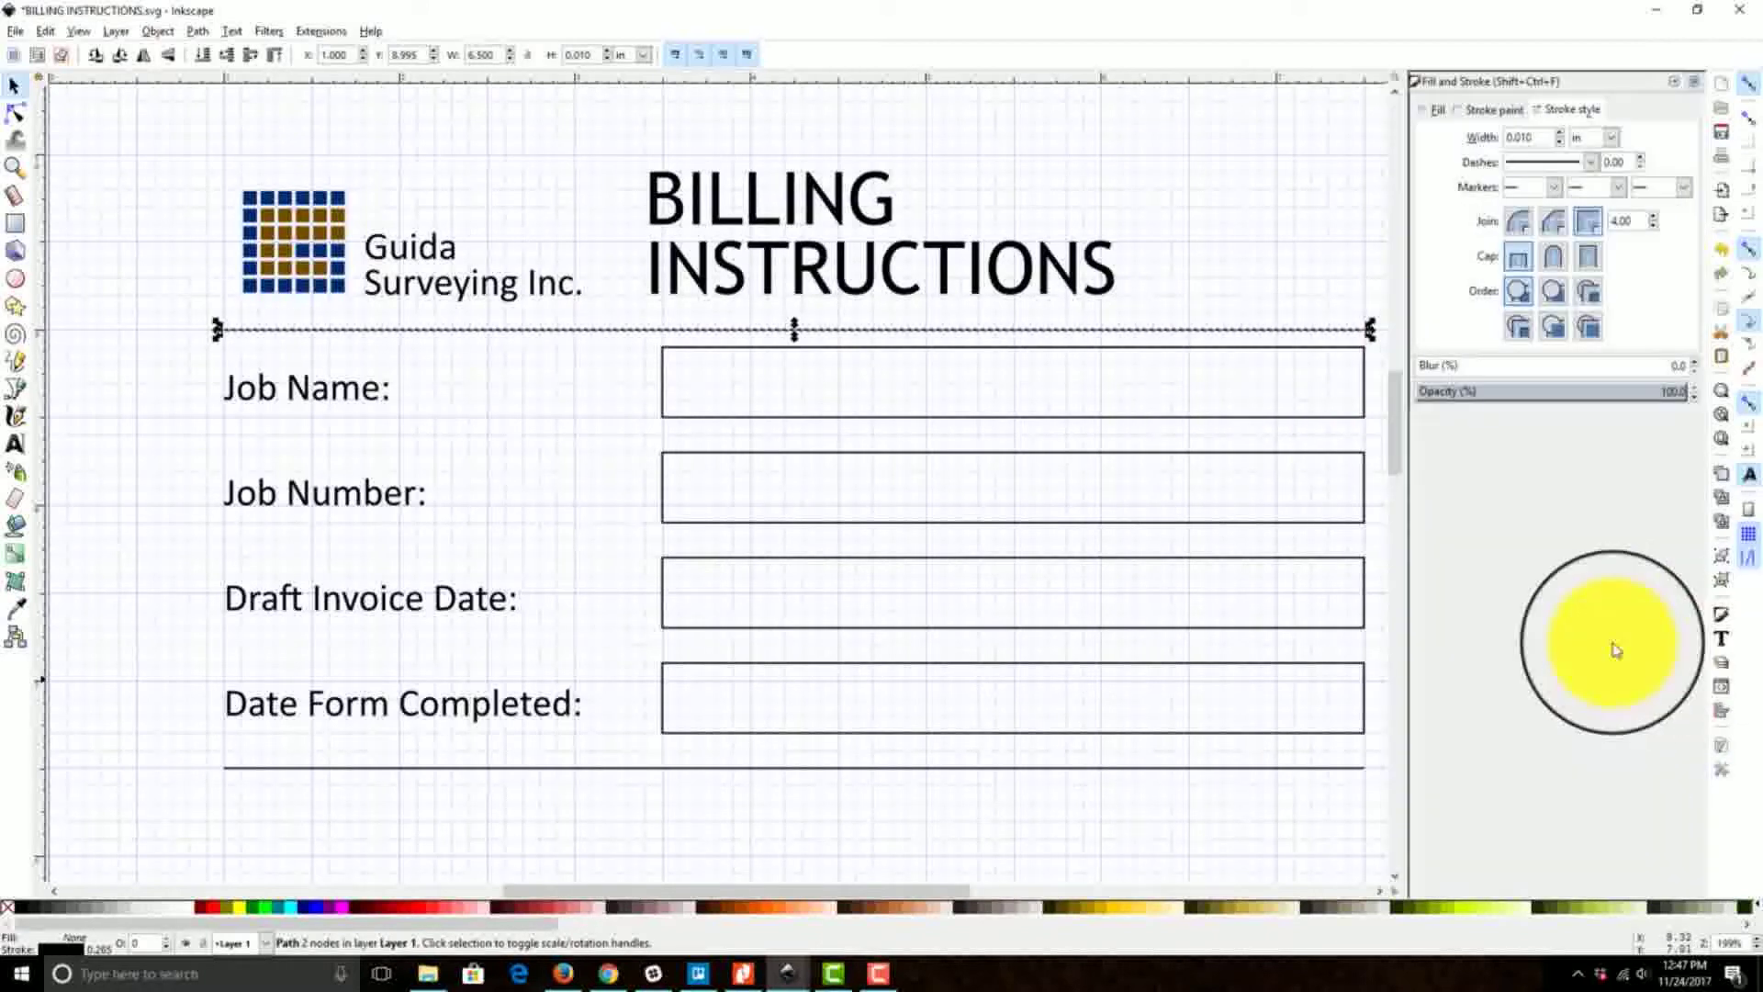
pyautogui.click(1488, 109)
pyautogui.click(1559, 114)
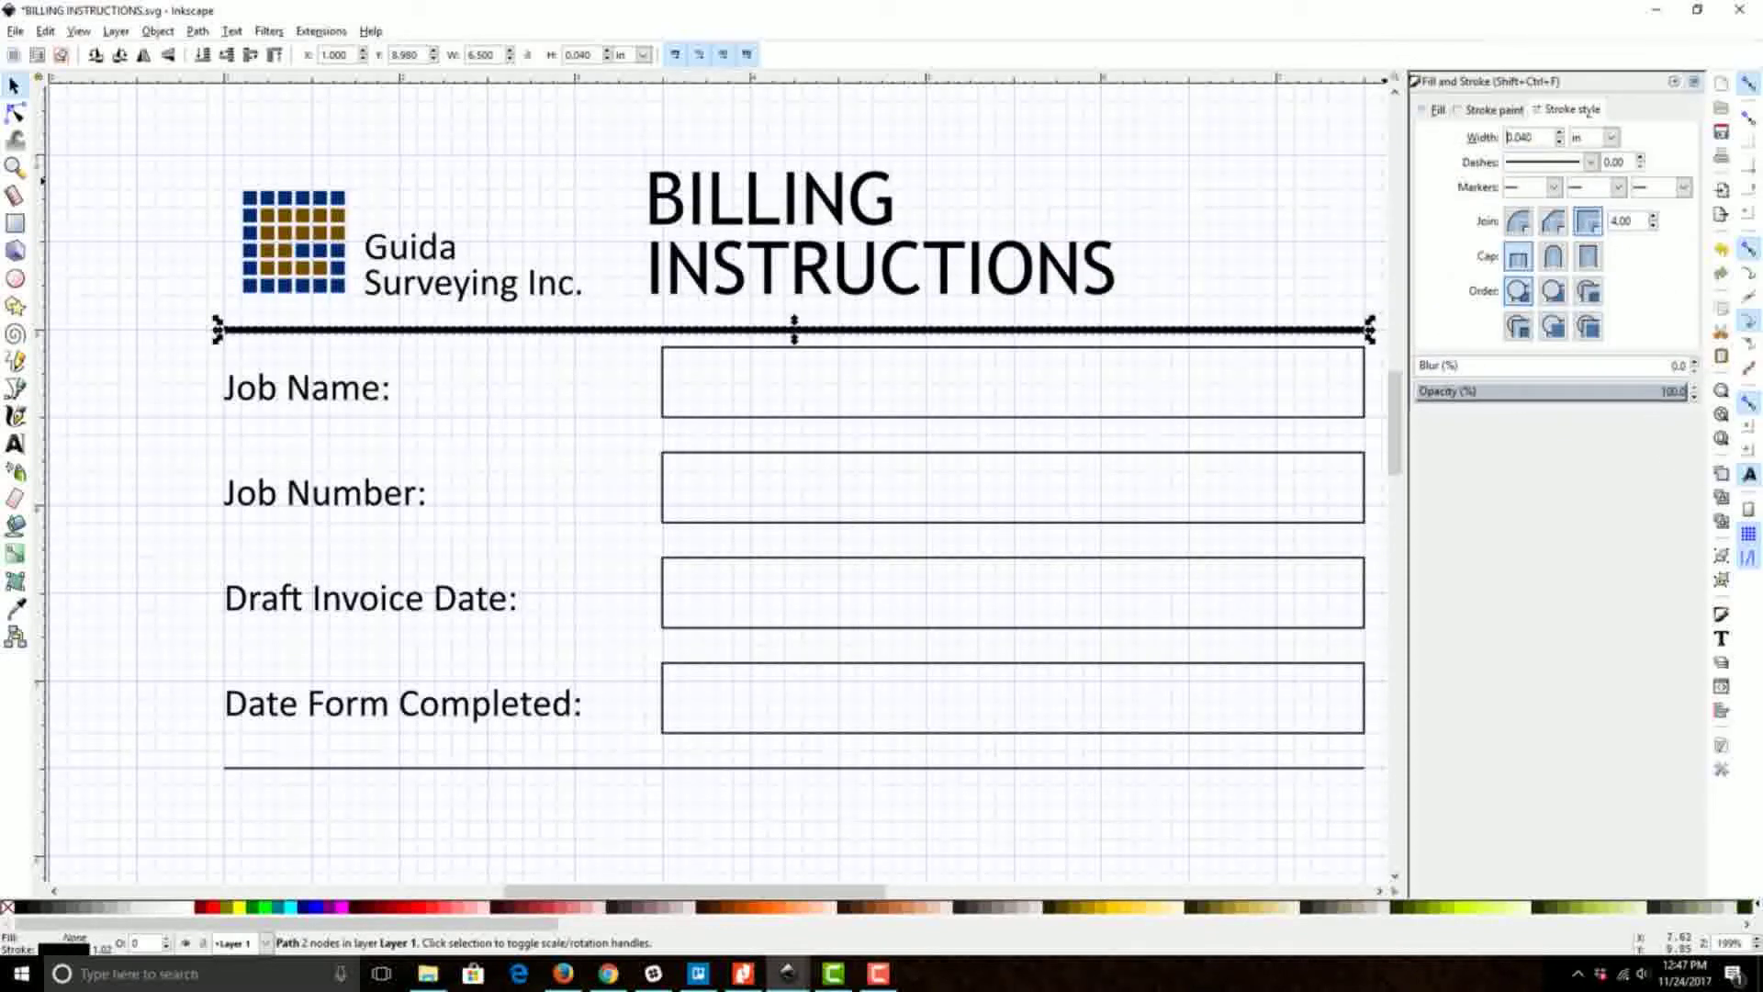
# Step: Look up the primary color in the GUIDA COLOR SCHEME PDF in Nitro Pro and set the header line's stroke to RGB 0, 45, 115 in Inkscape
pyautogui.moveTo(1762, 18); pyautogui.dragTo(628, 7)
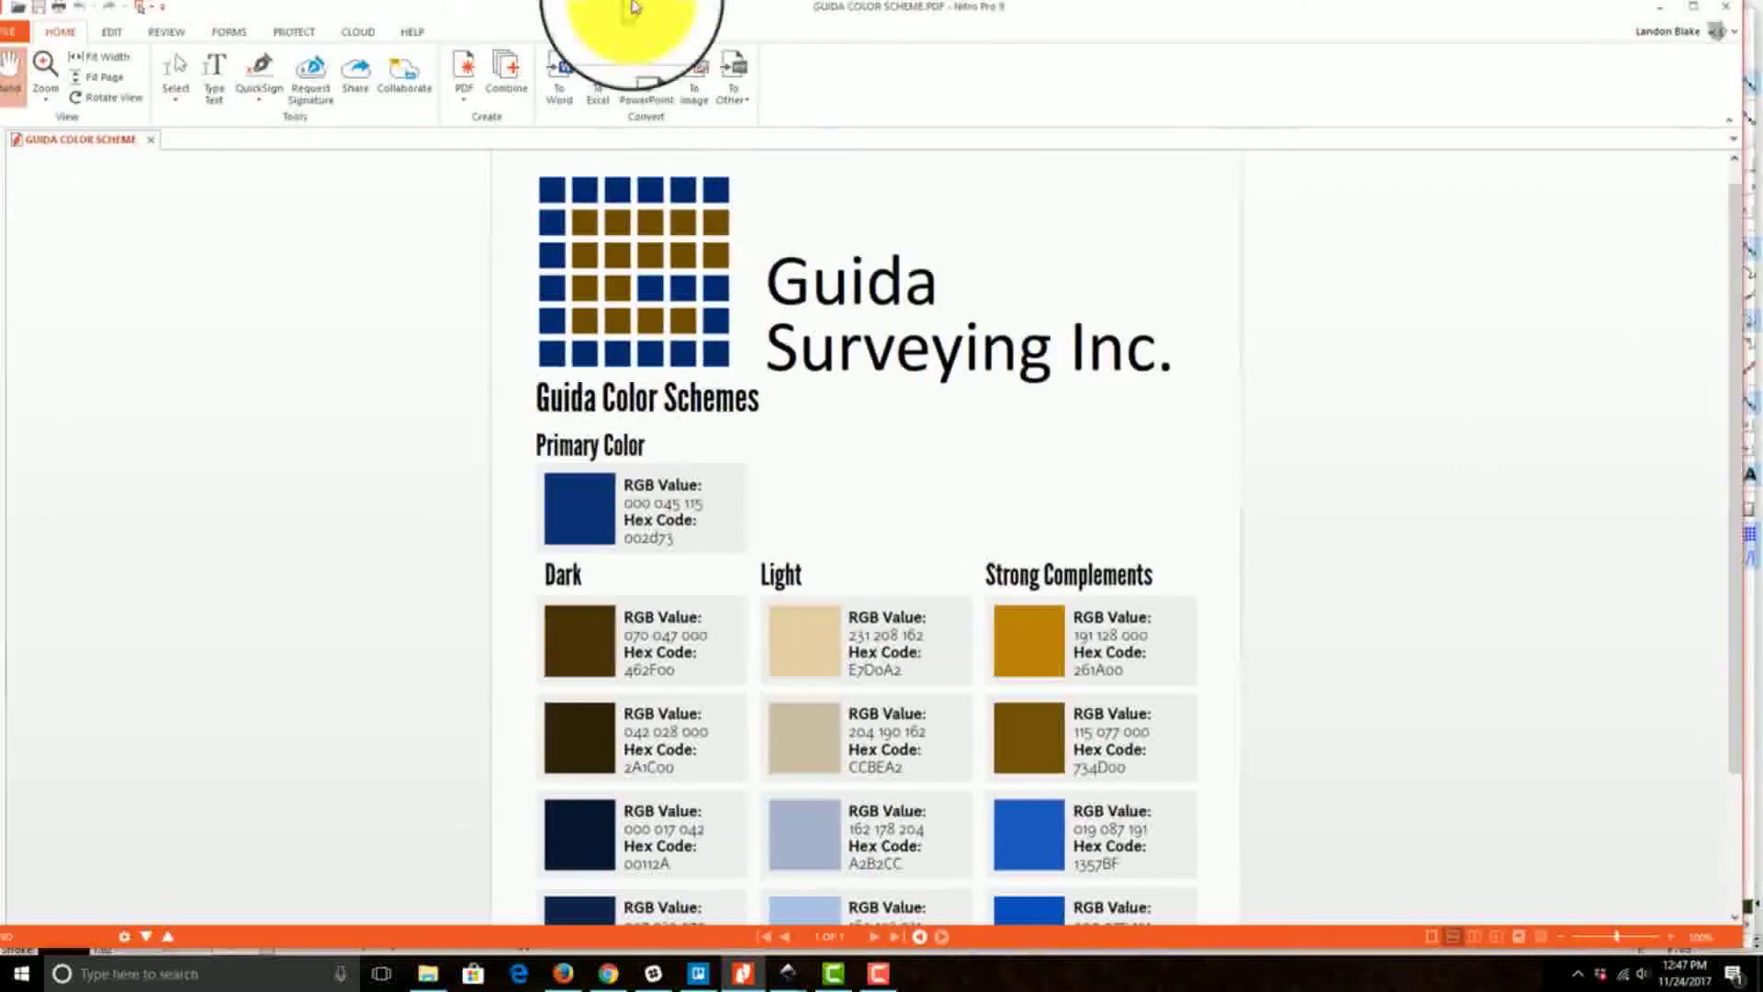
pyautogui.scroll(-3, 896, 554)
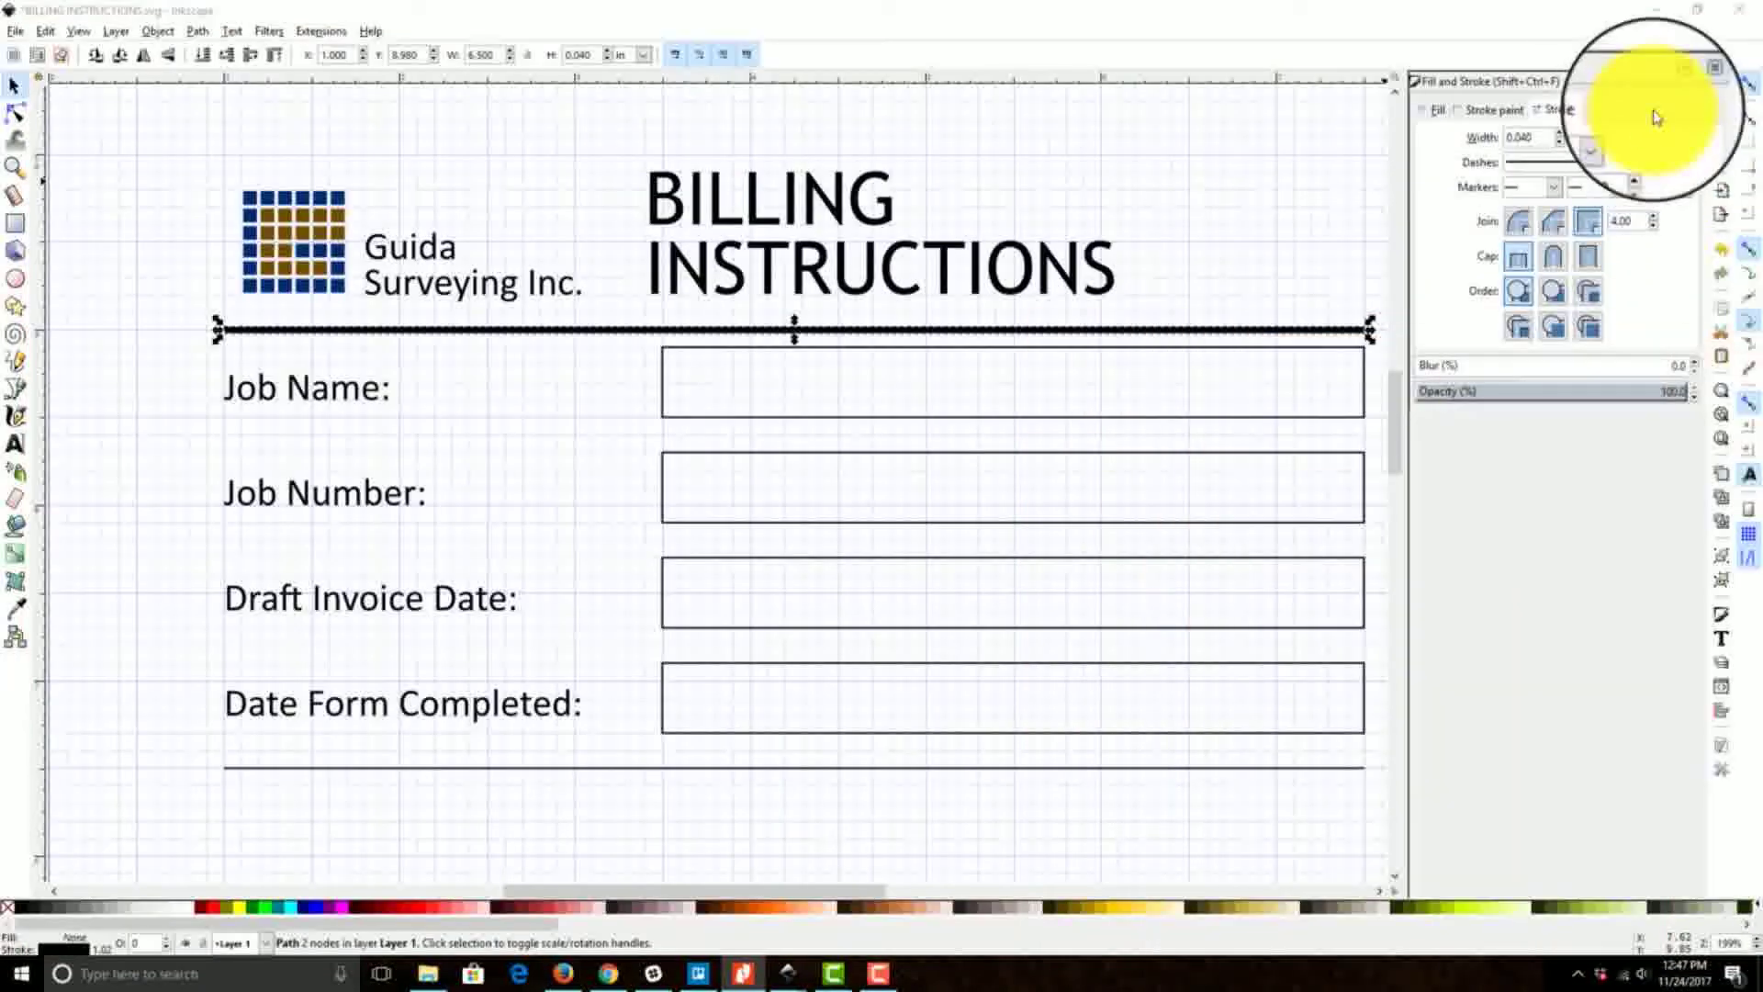
pyautogui.click(1495, 109)
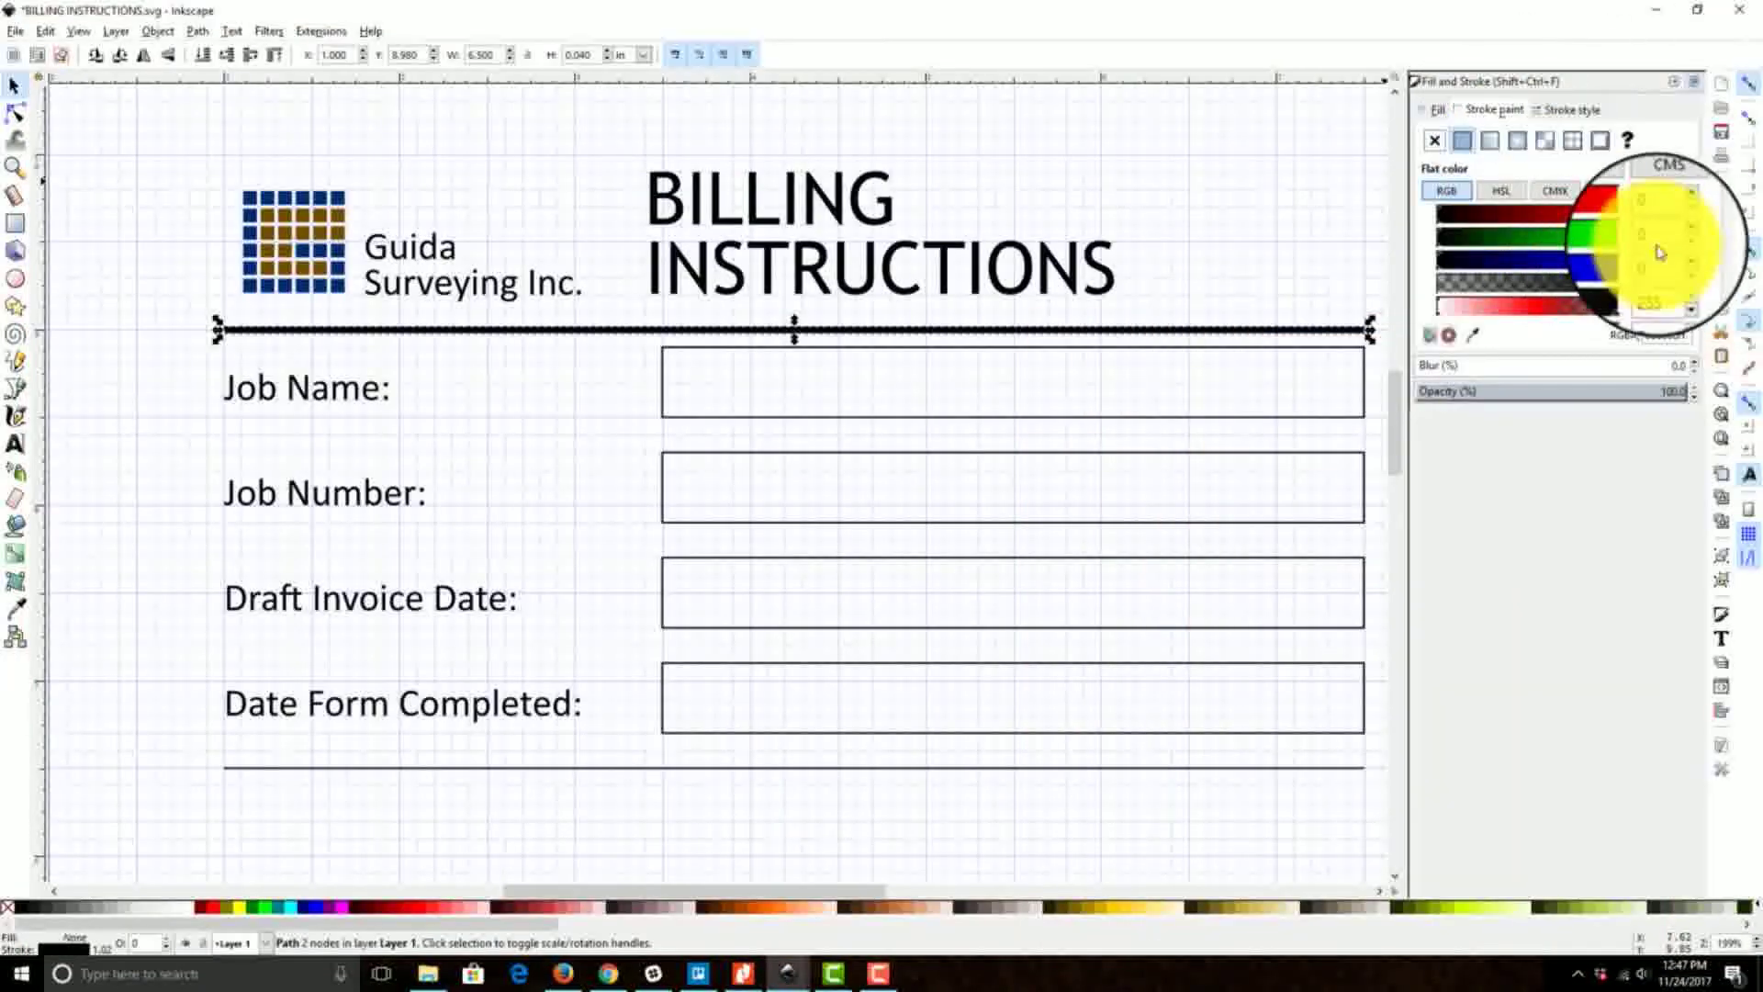
pyautogui.press('Tab')
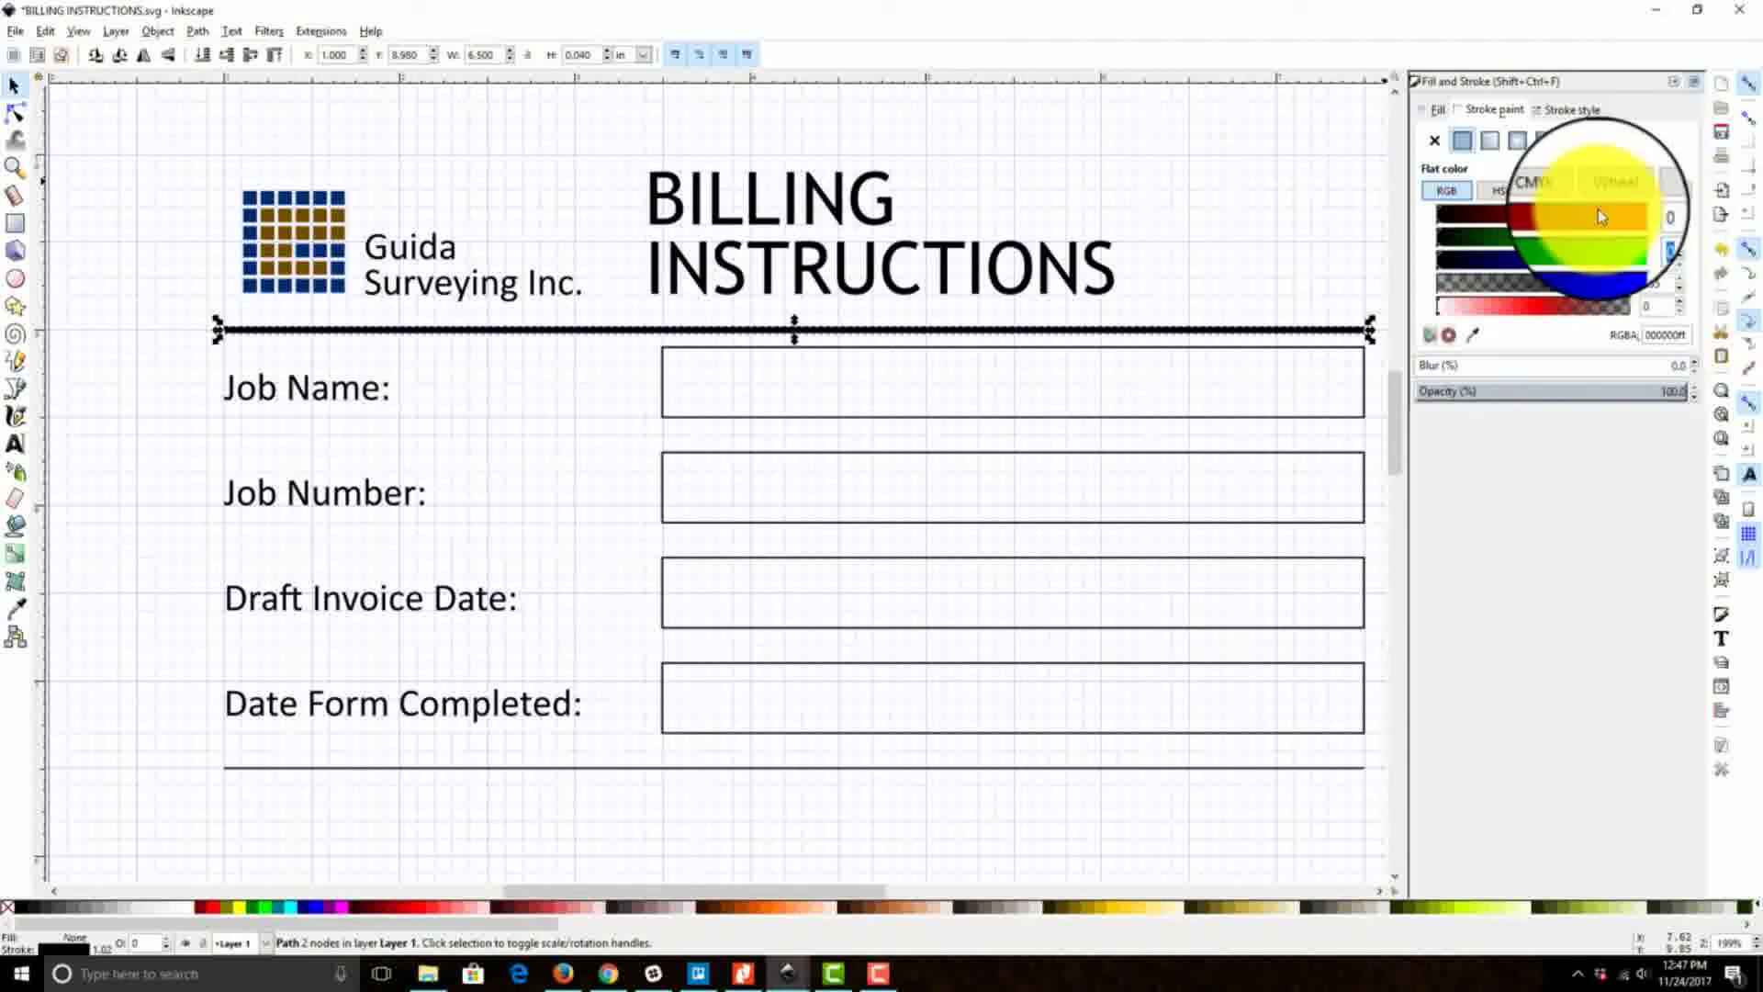
pyautogui.write('45')
pyautogui.press('Tab')
pyautogui.write('55')
pyautogui.press('Tab')
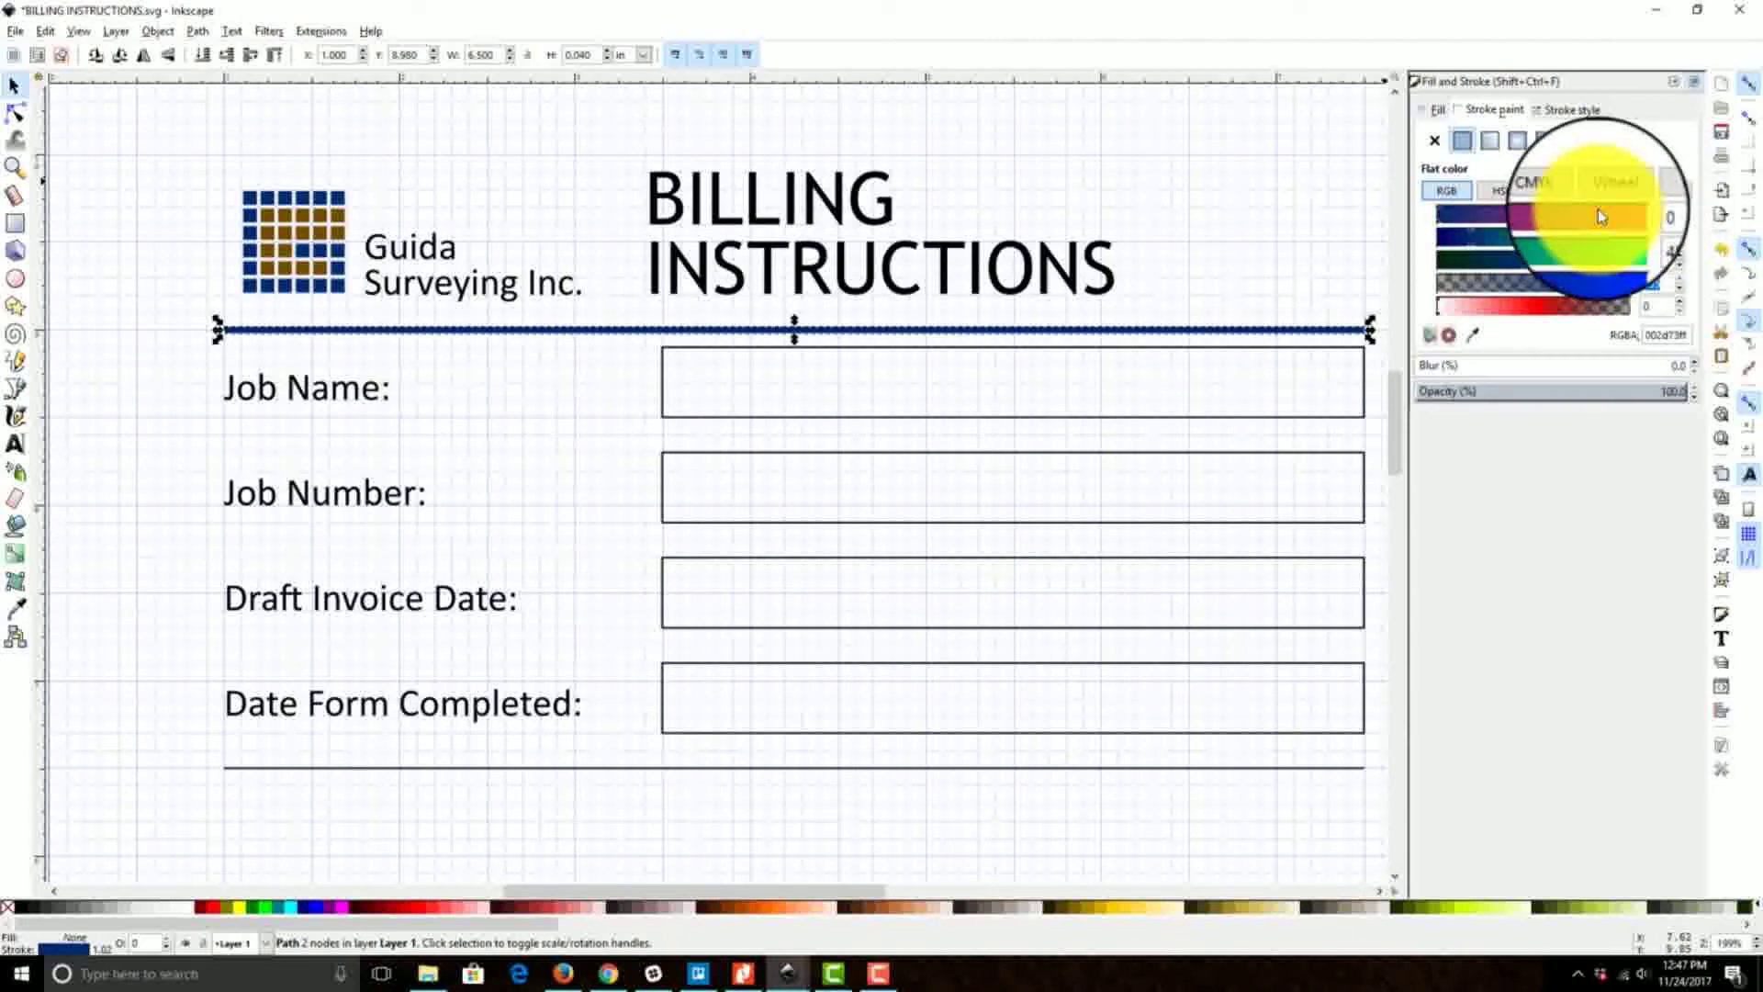
pyautogui.click(1216, 267)
# Step: Close the fill and stroke settings and fit the whole page in view to examine the form layout
pyautogui.scroll(-3, 703, 514)
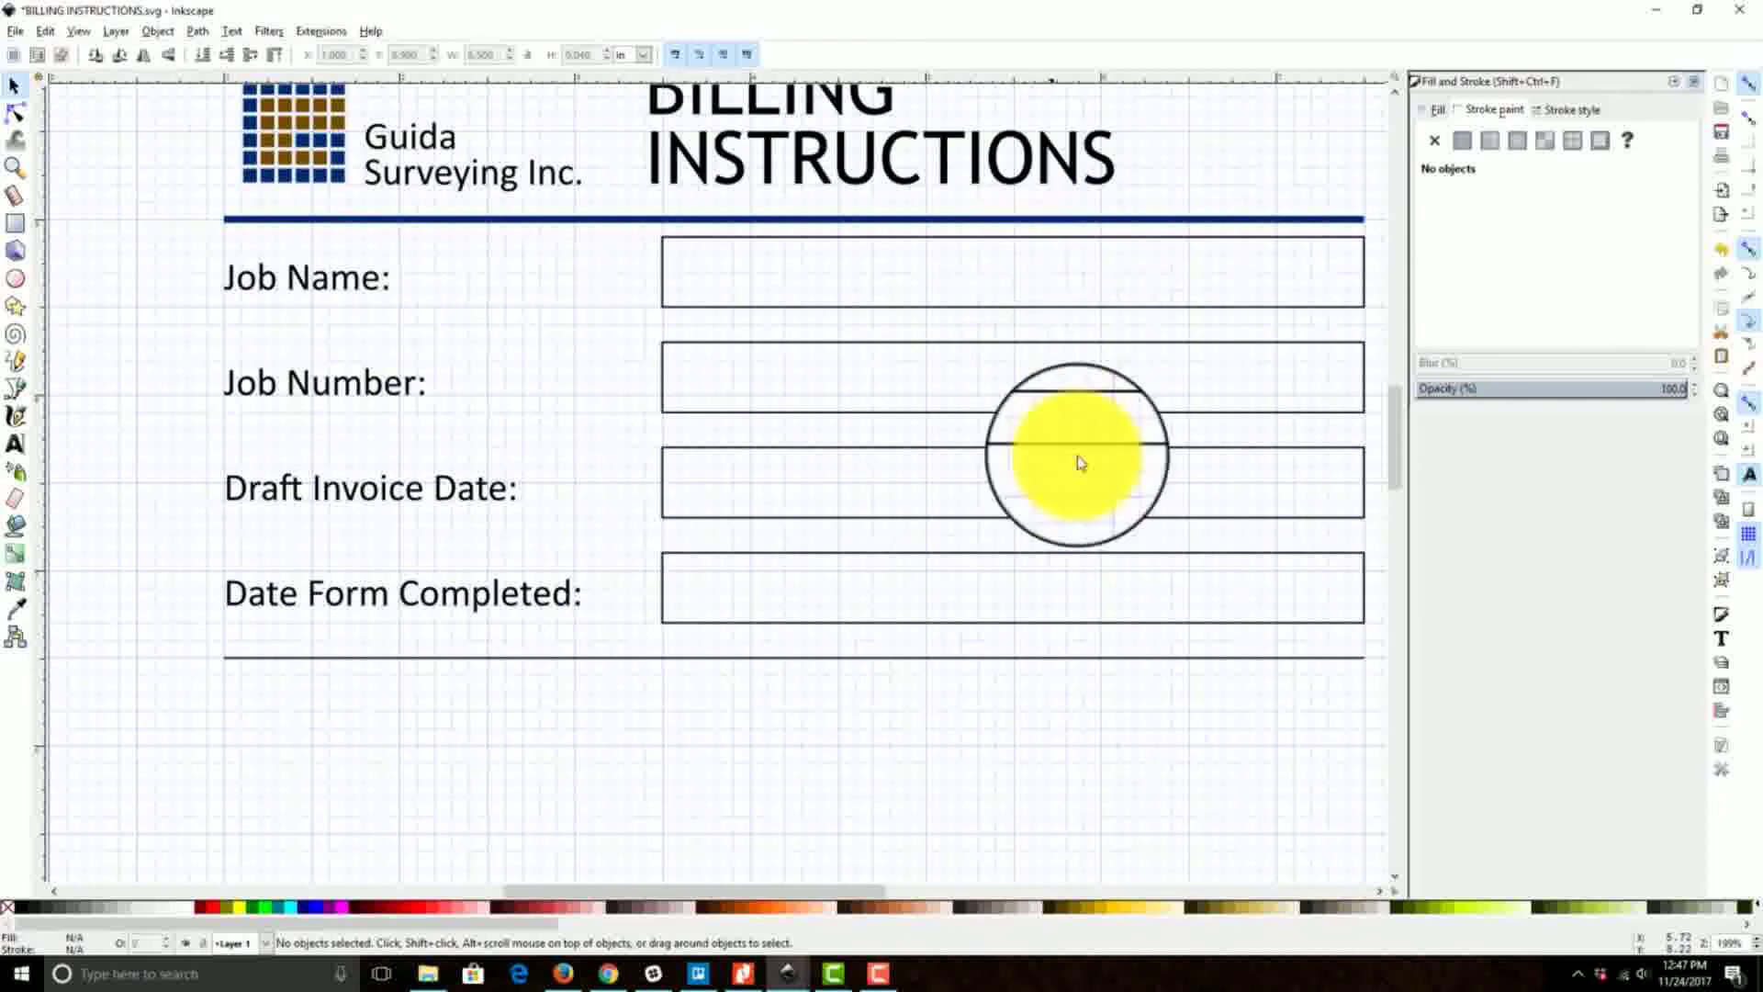
pyautogui.scroll(2, 1075, 465)
pyautogui.scroll(-1, 988, 701)
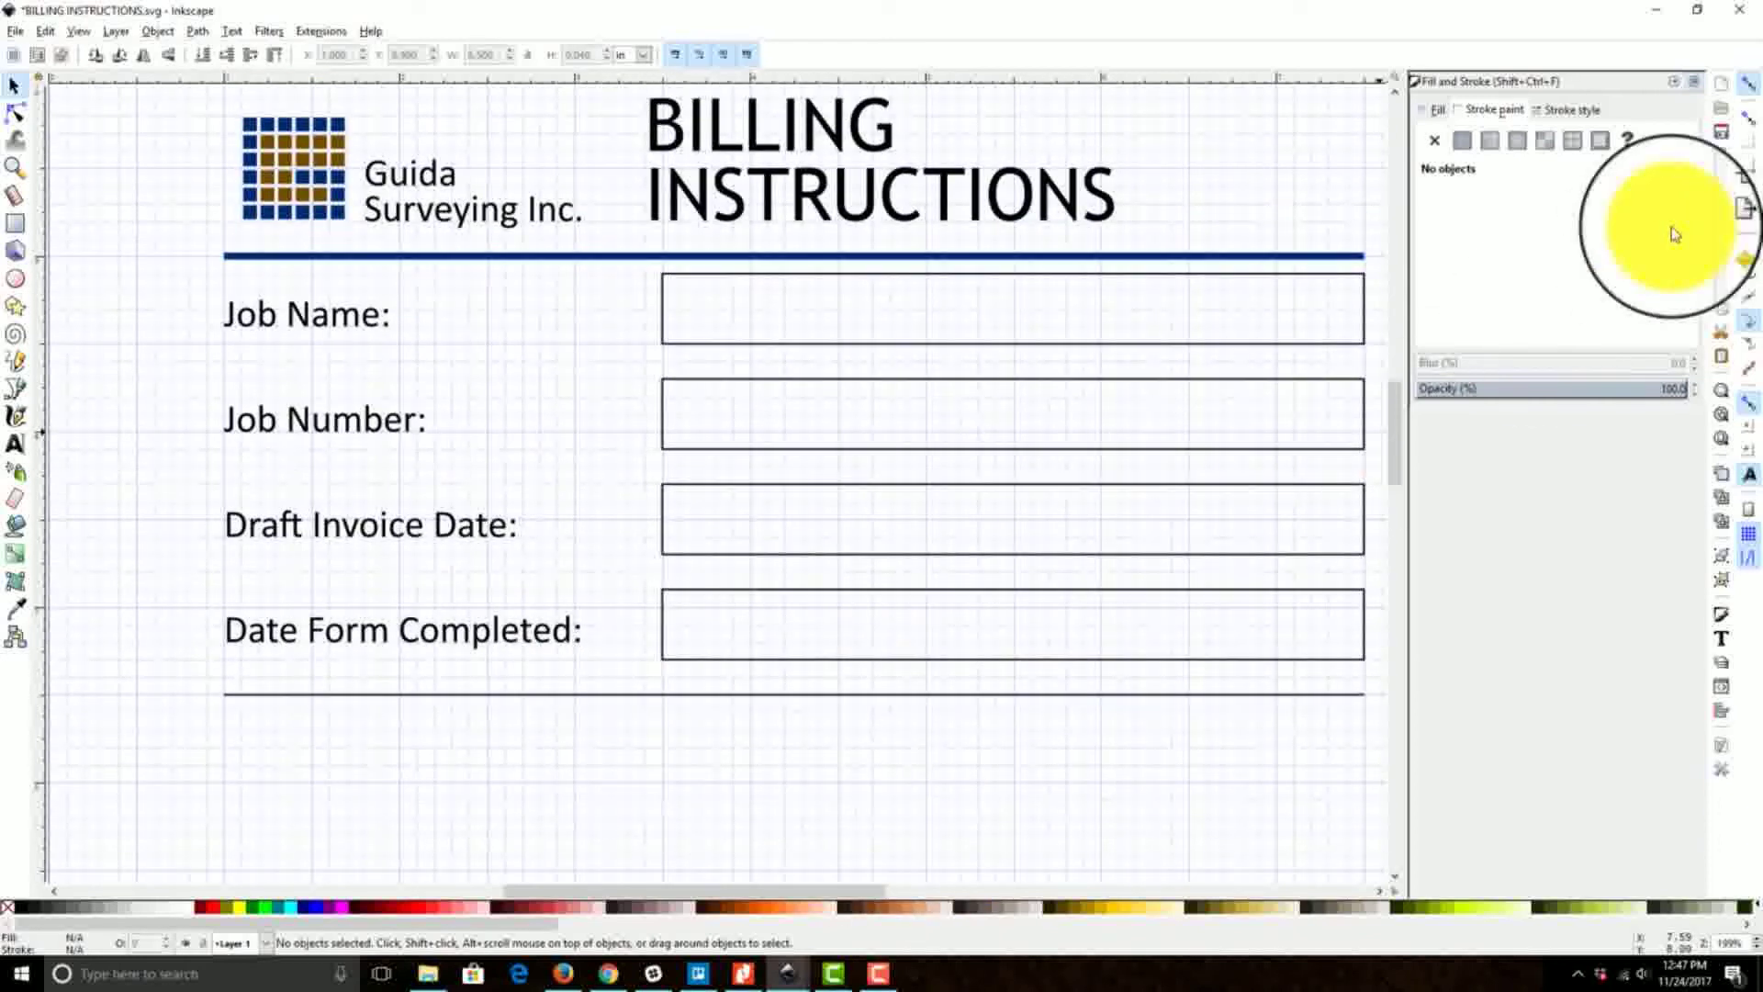
pyautogui.click(1695, 82)
pyautogui.scroll(2, 639, 513)
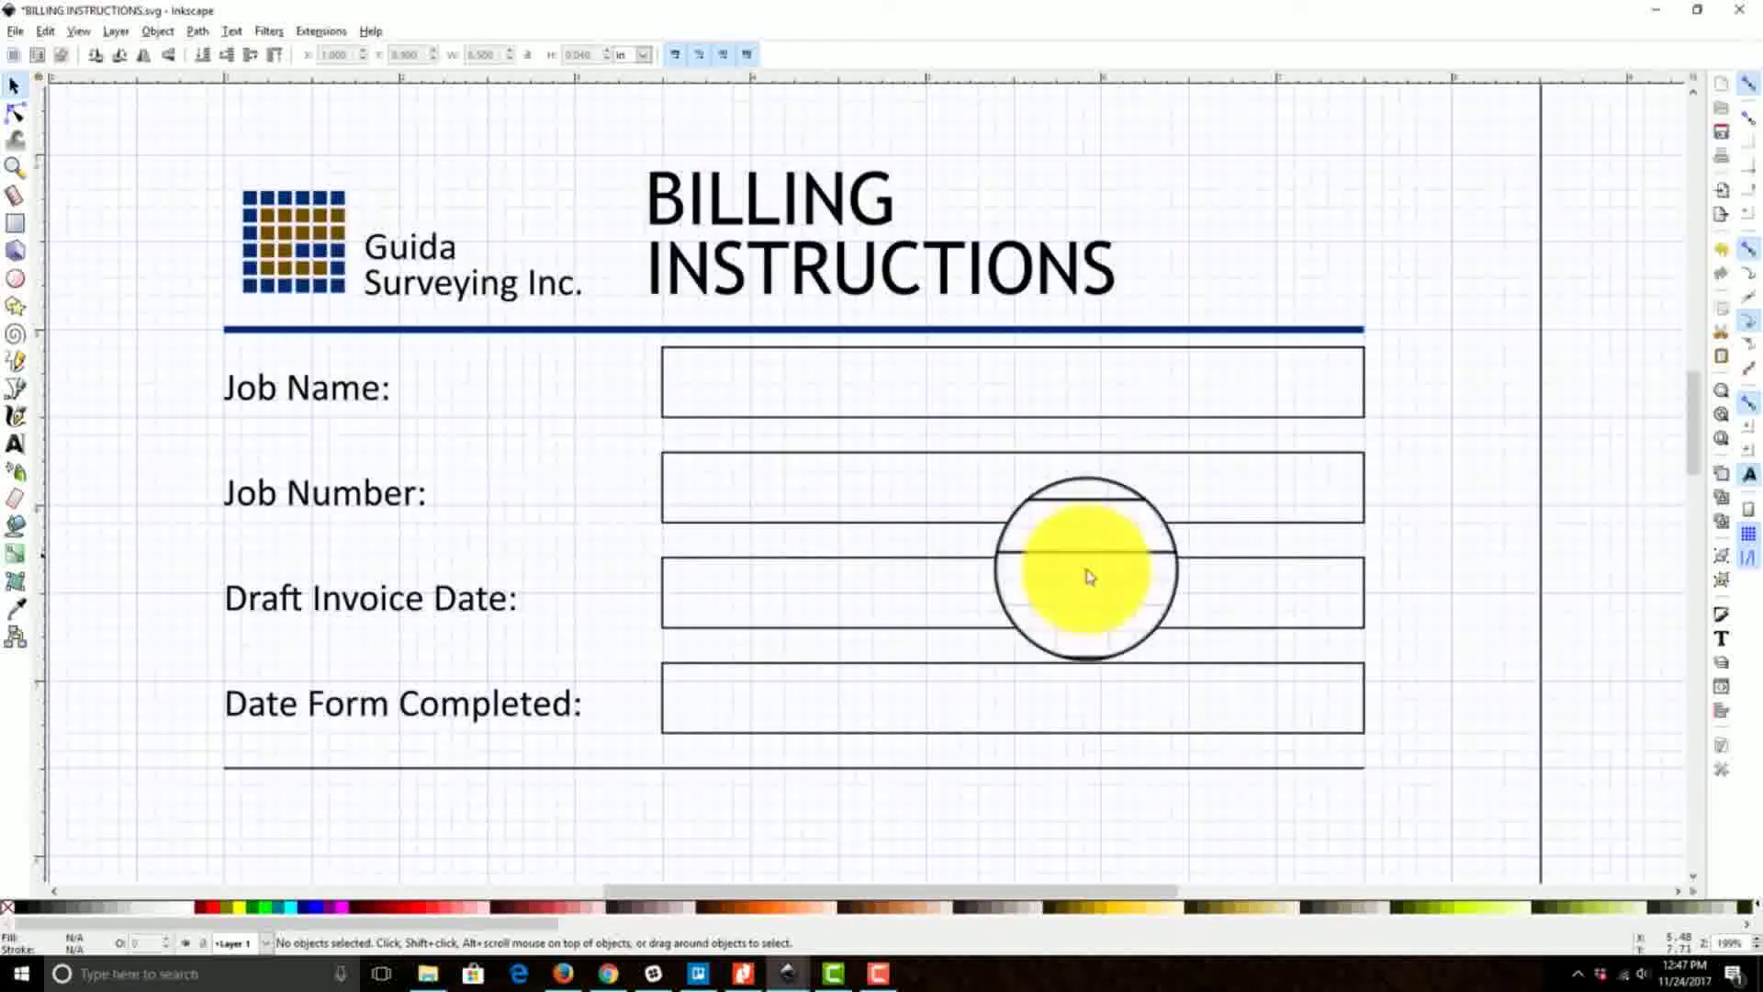
pyautogui.click(1723, 439)
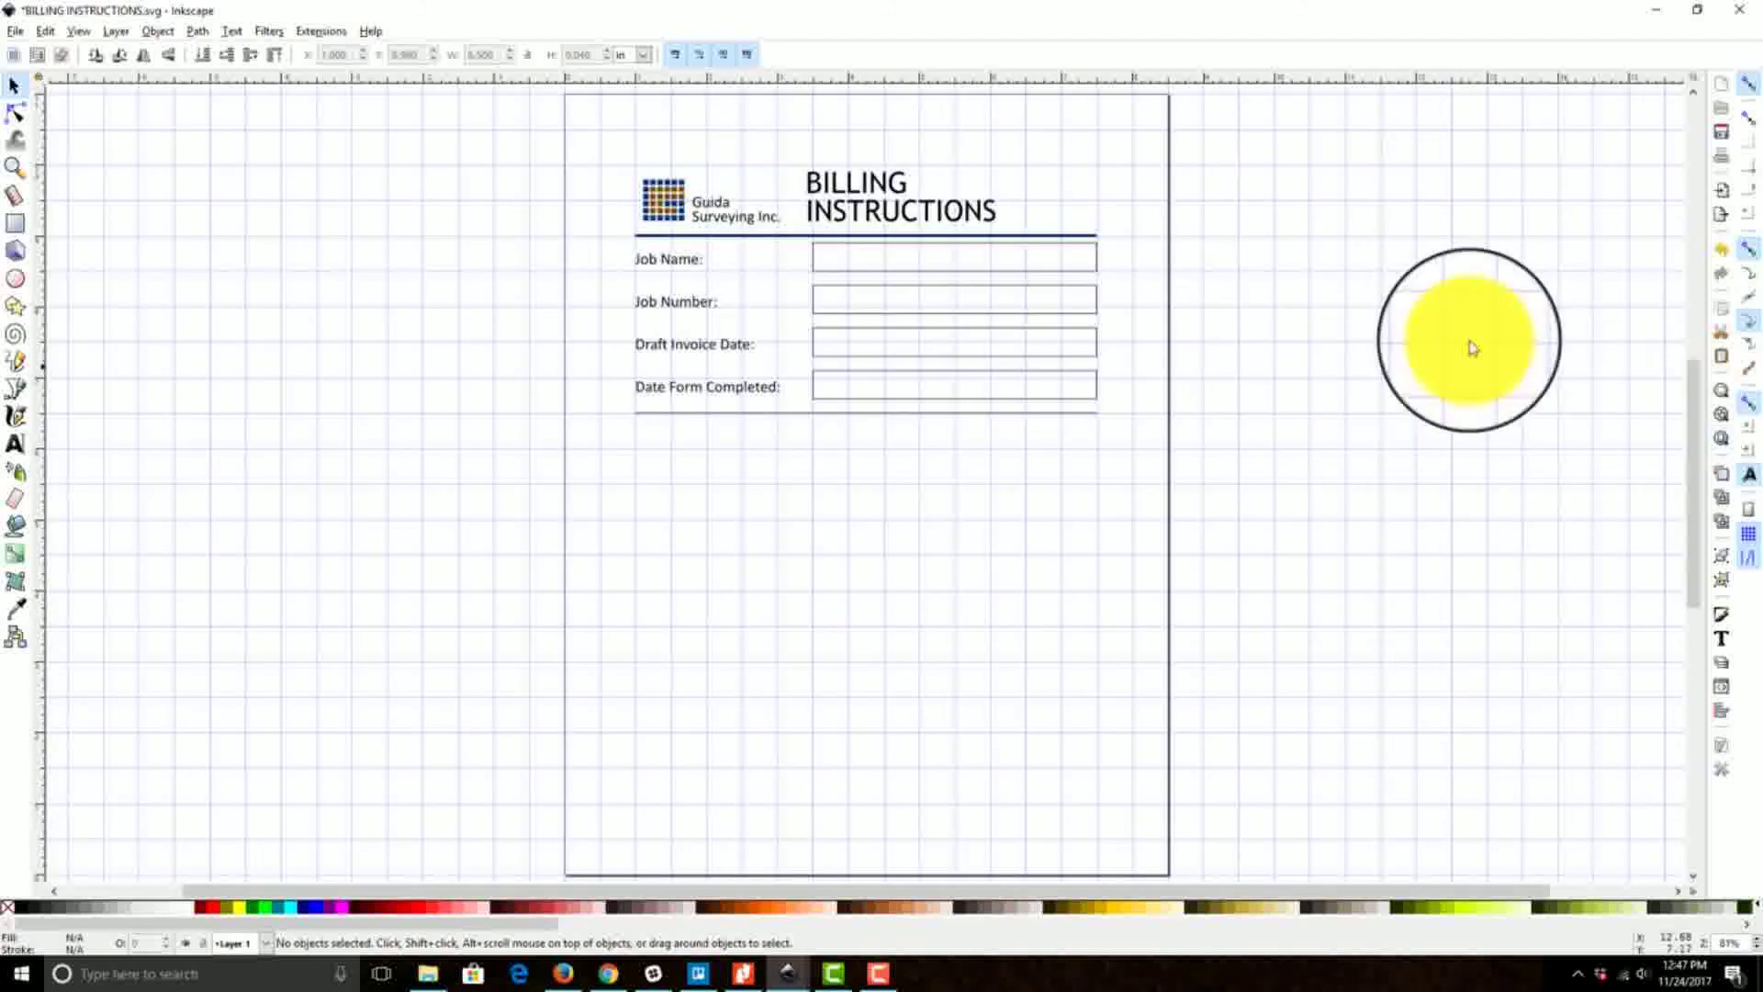